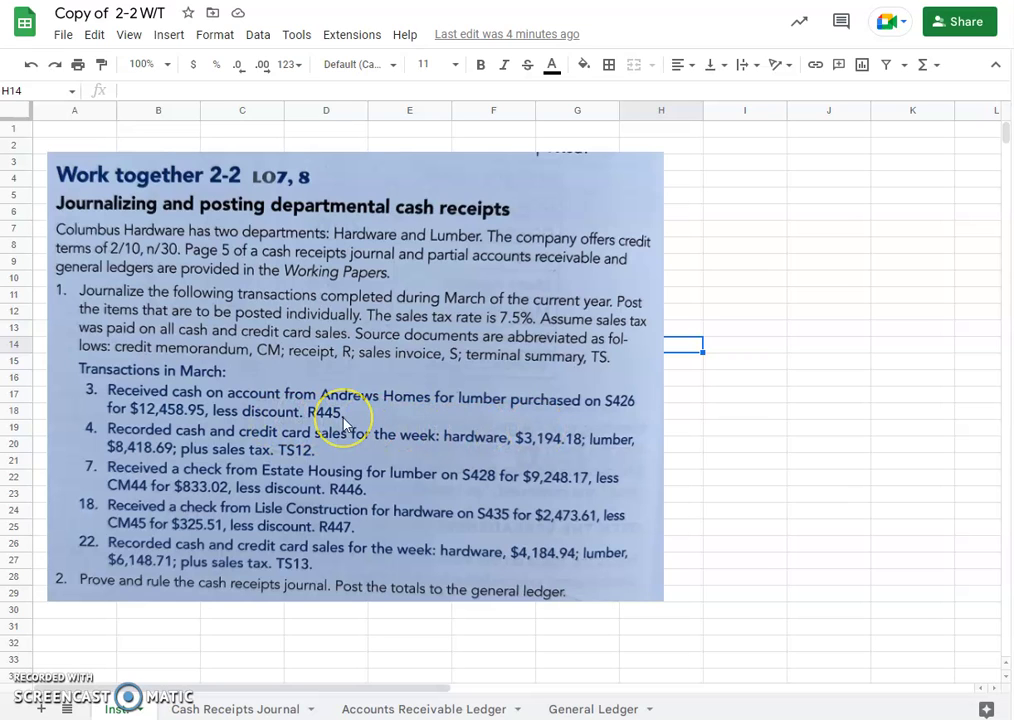
Restore the accidentally deleted header rows on the Cash Receipts Journal sheet
left_click(236, 709)
left_click(61, 240)
key("ctrl+z")
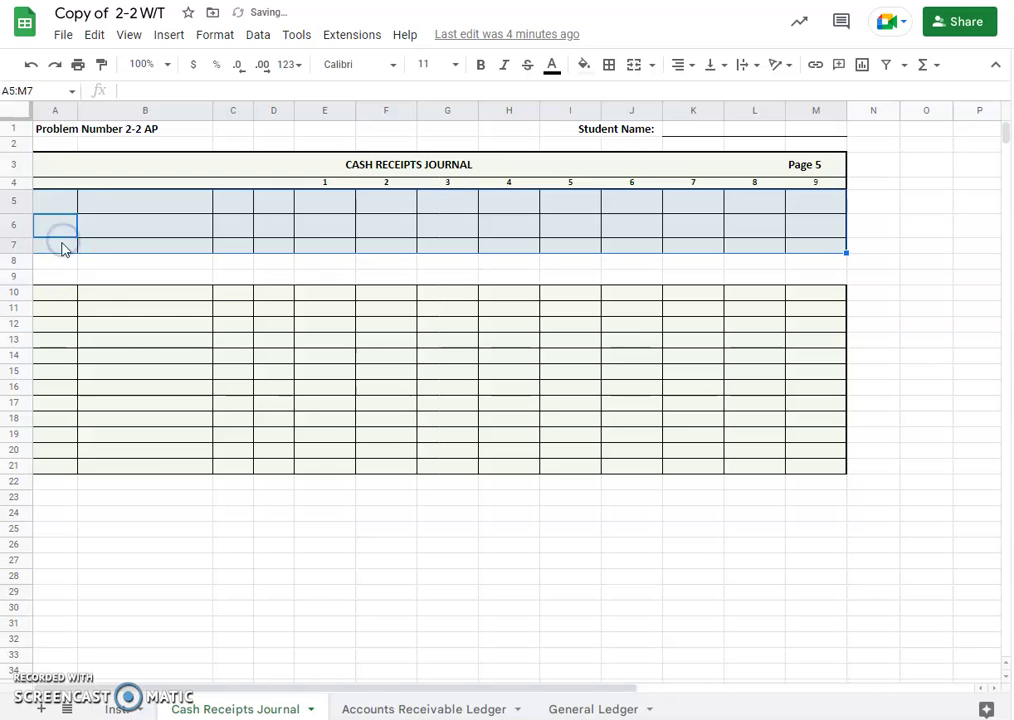
left_click(31, 64)
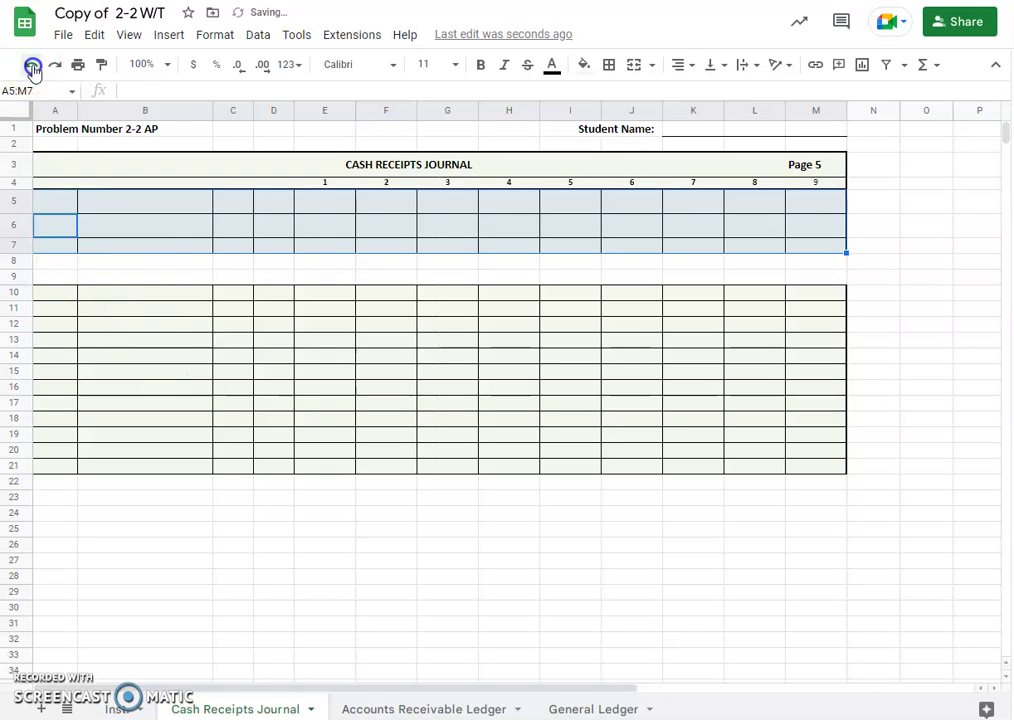
Enter Mar 3, Andrews Homes, R445 and a 12,458.95 receivable credit in row 7
left_click(55, 246)
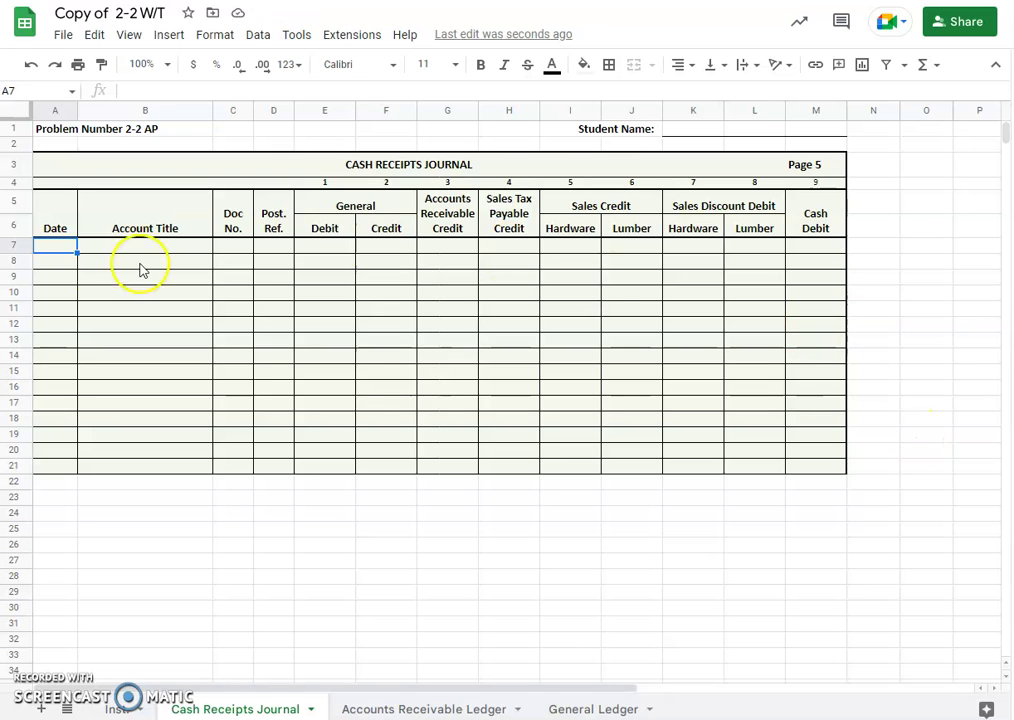
left_click(60, 243)
type("Mar")
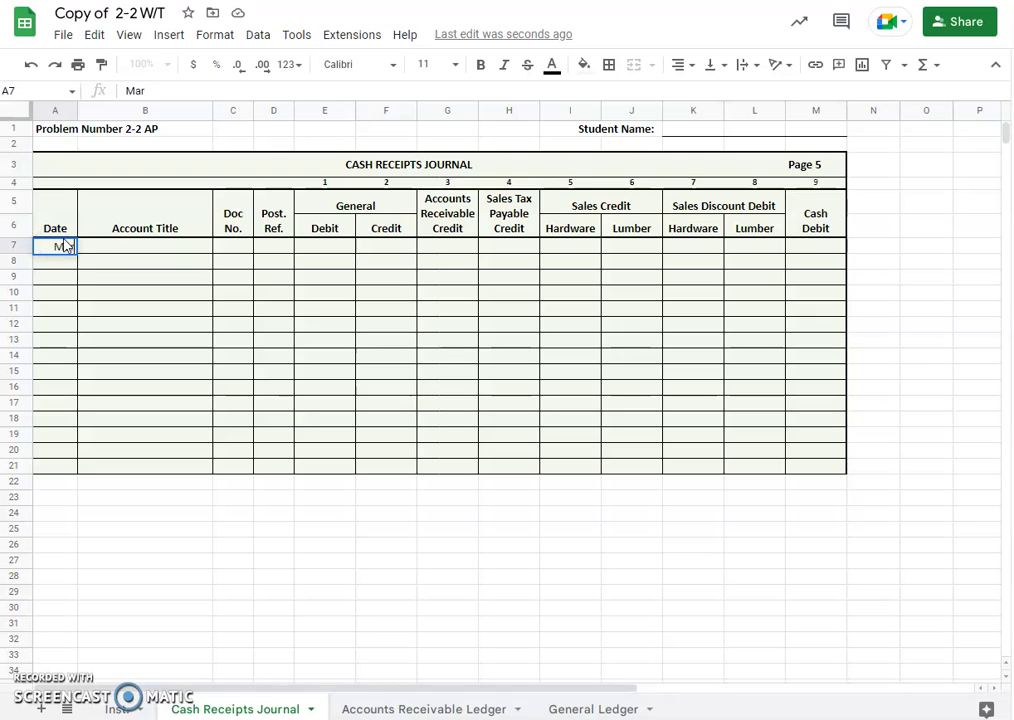
type(" 3")
key("Tab")
type("A")
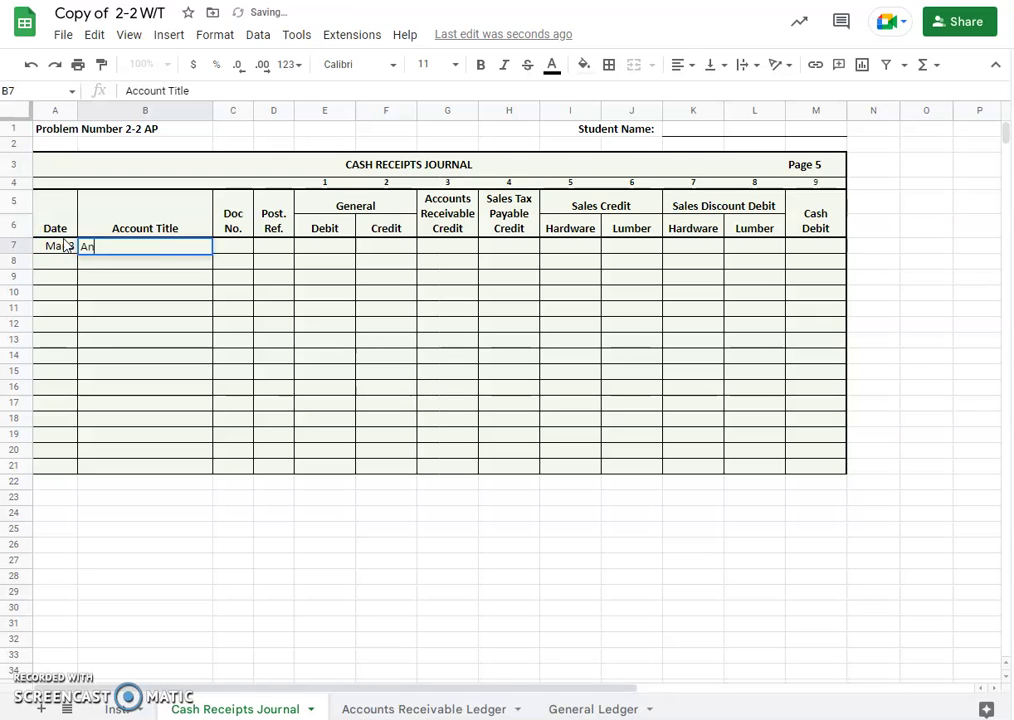
type("ndrews Homes")
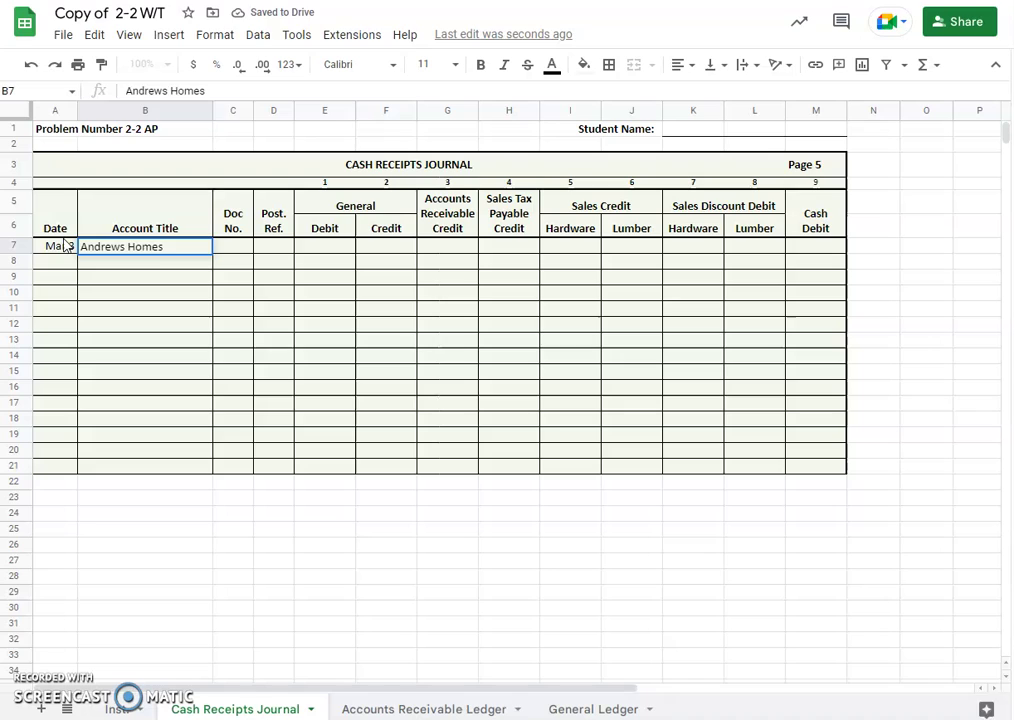
key("Tab")
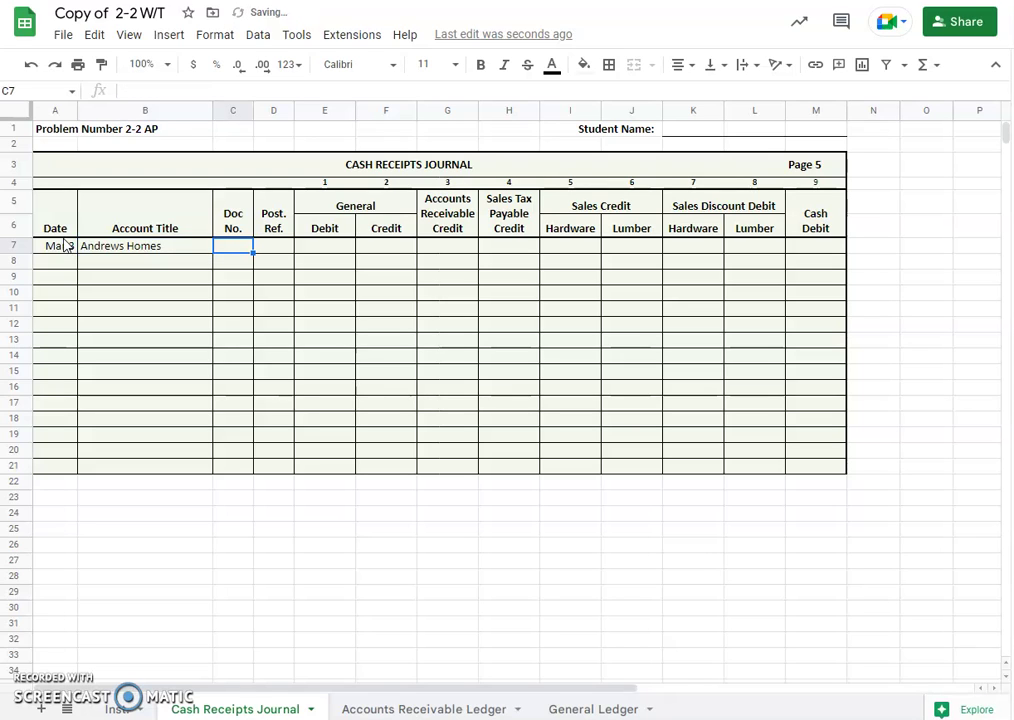
type("R")
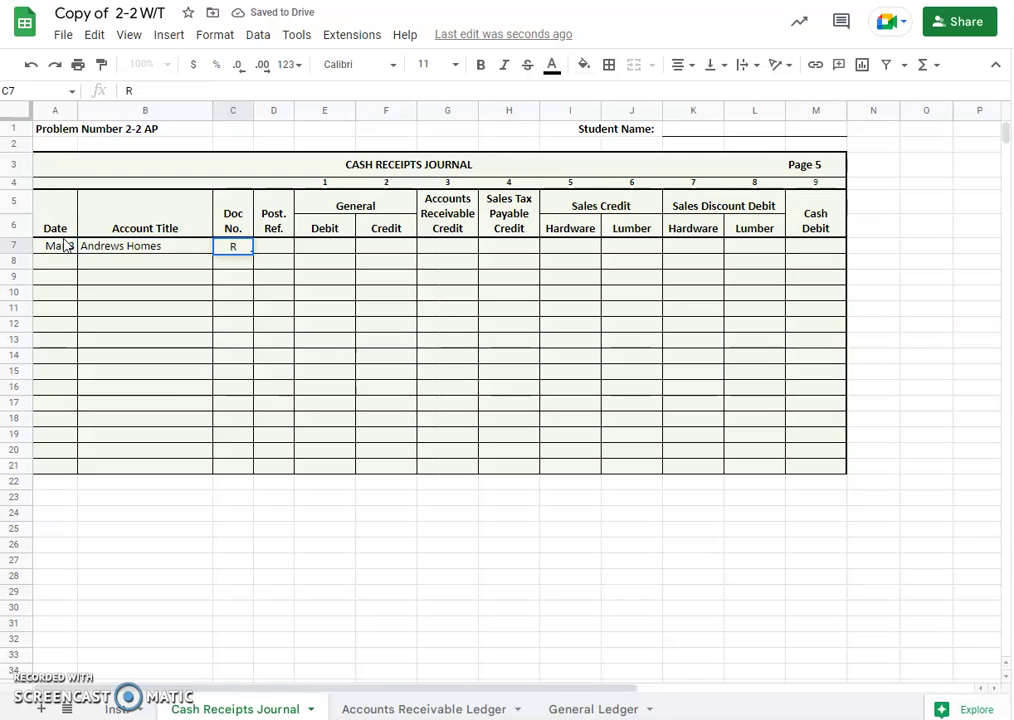
type("445")
key("Tab")
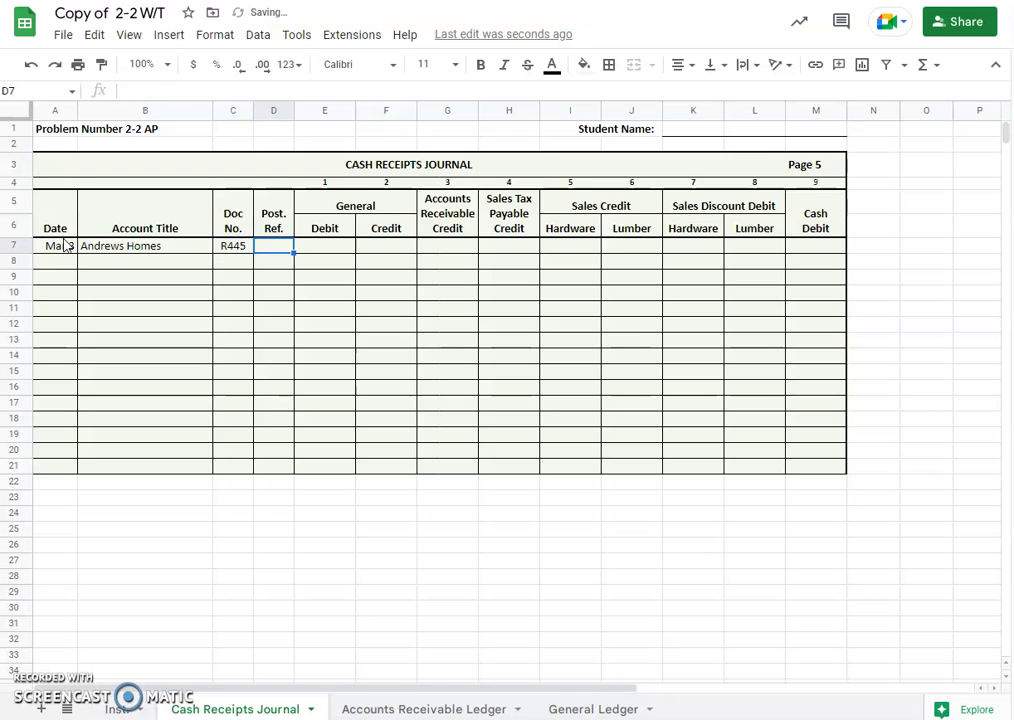
key("Tab")
key("Tab")
key("Tab")
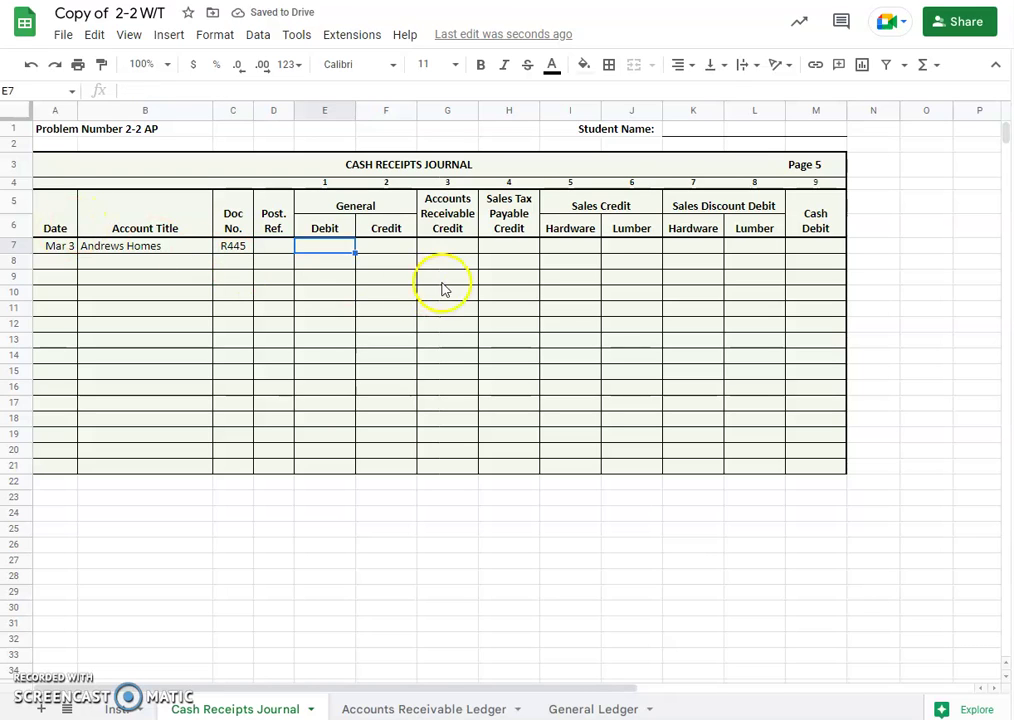
left_click(451, 245)
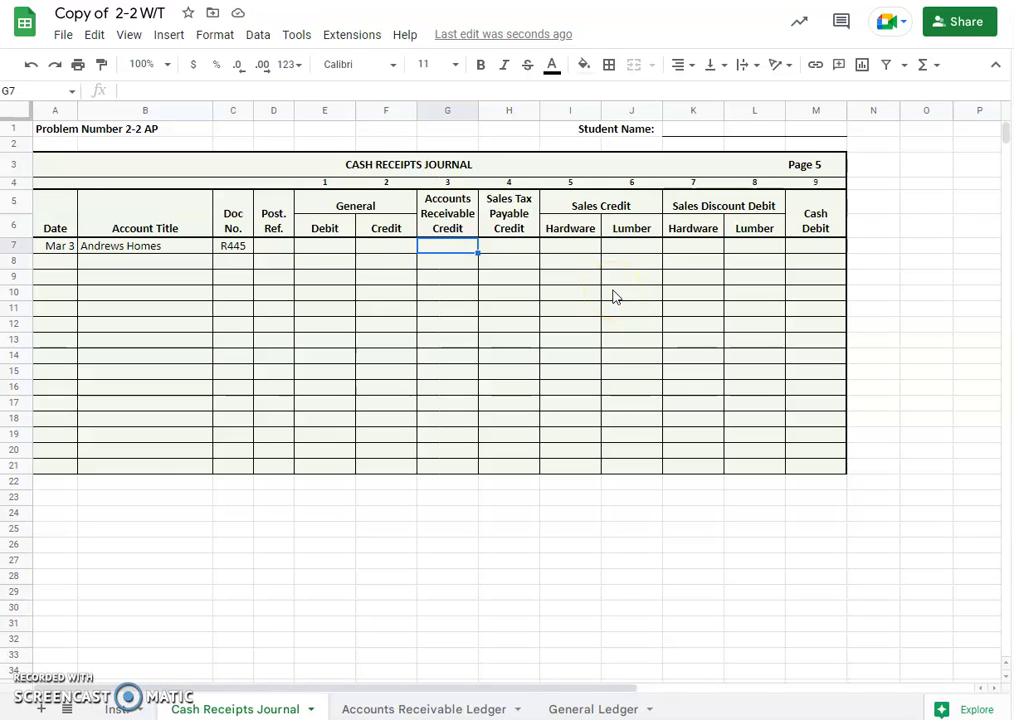
type("12,")
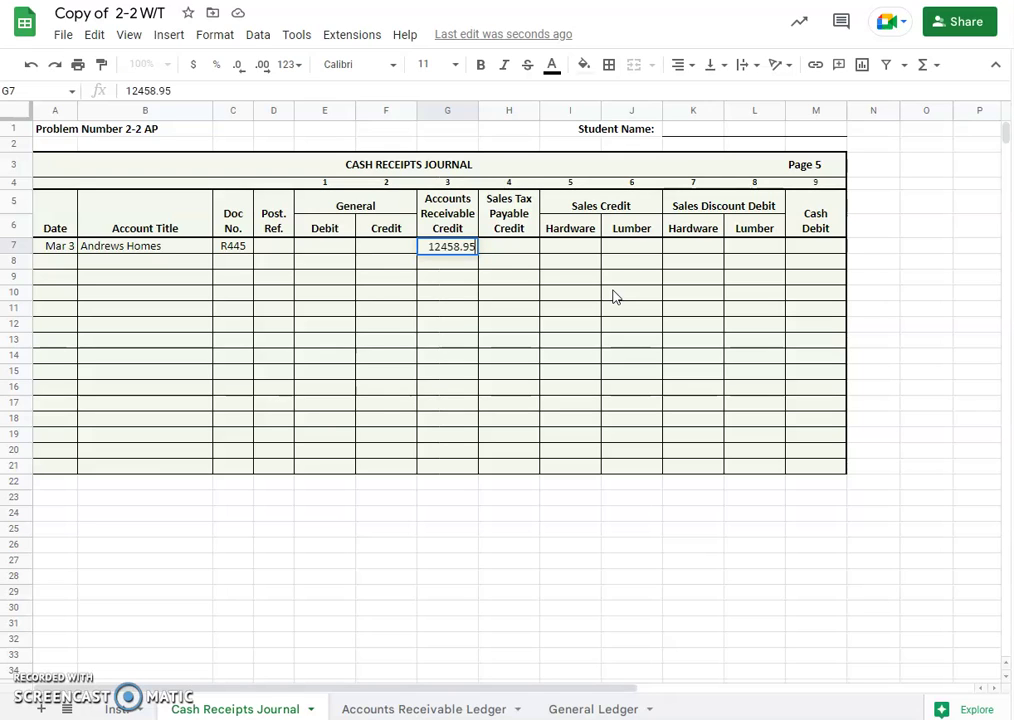
type("458.95")
Enter the 2% lumber sales discount =G7*.02 (249.18) in L7
left_click(508, 248)
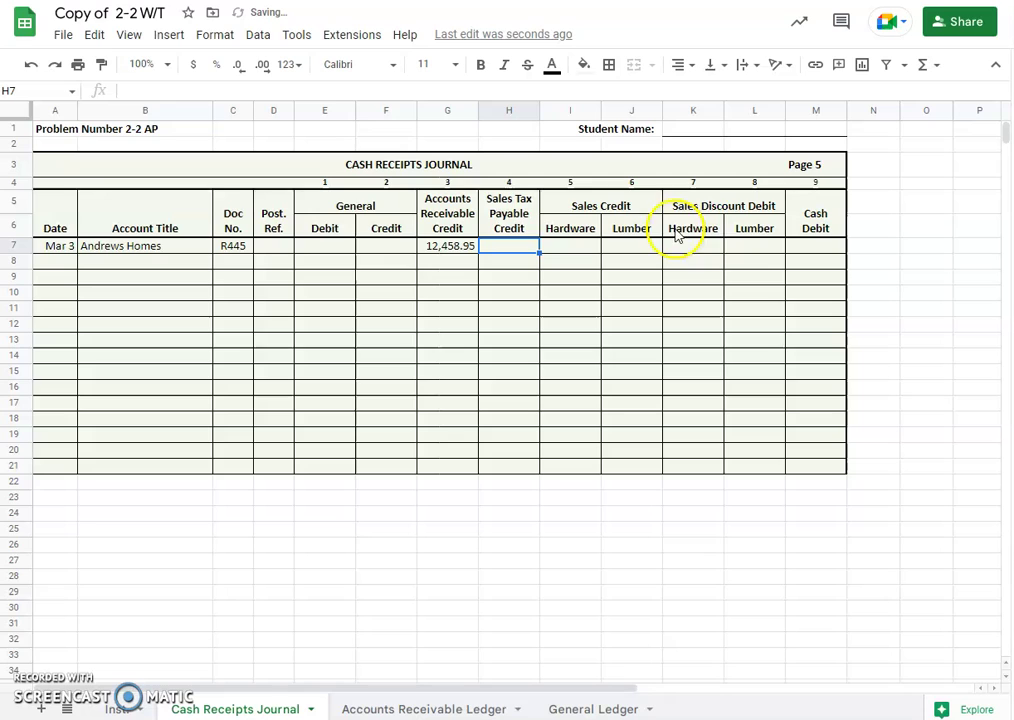
left_click(752, 248)
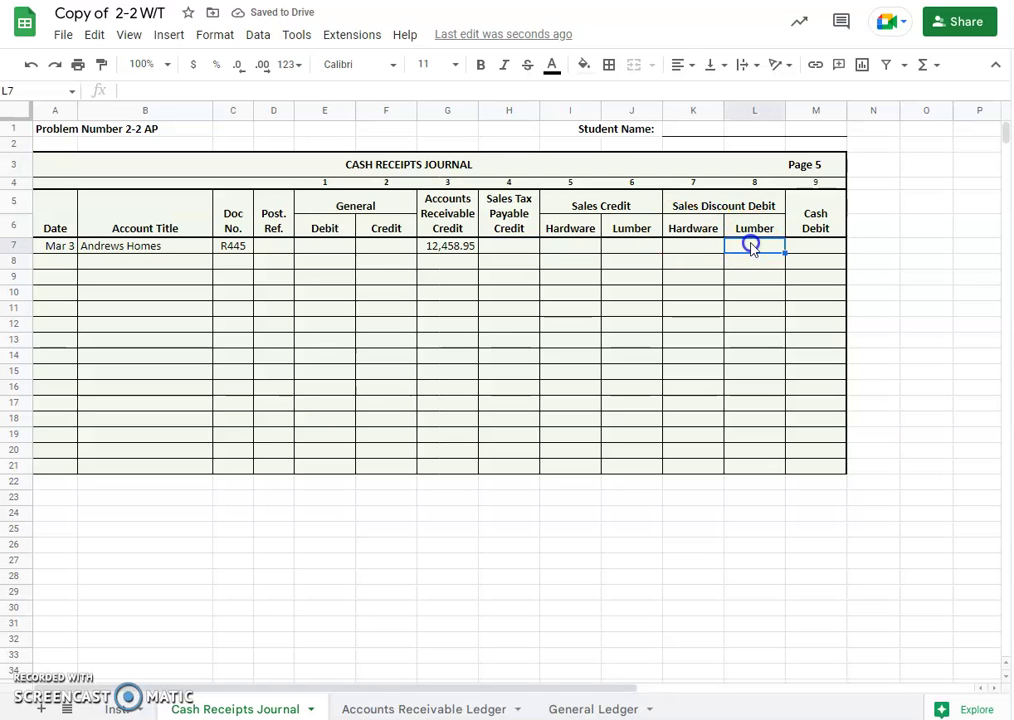
type("=")
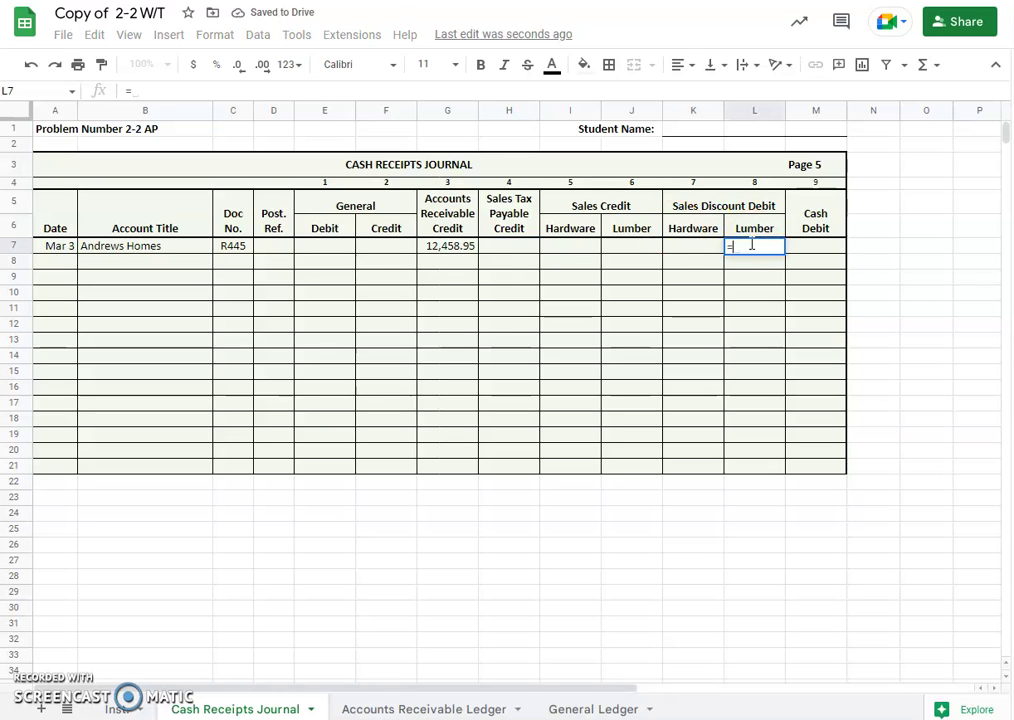
left_click(460, 250)
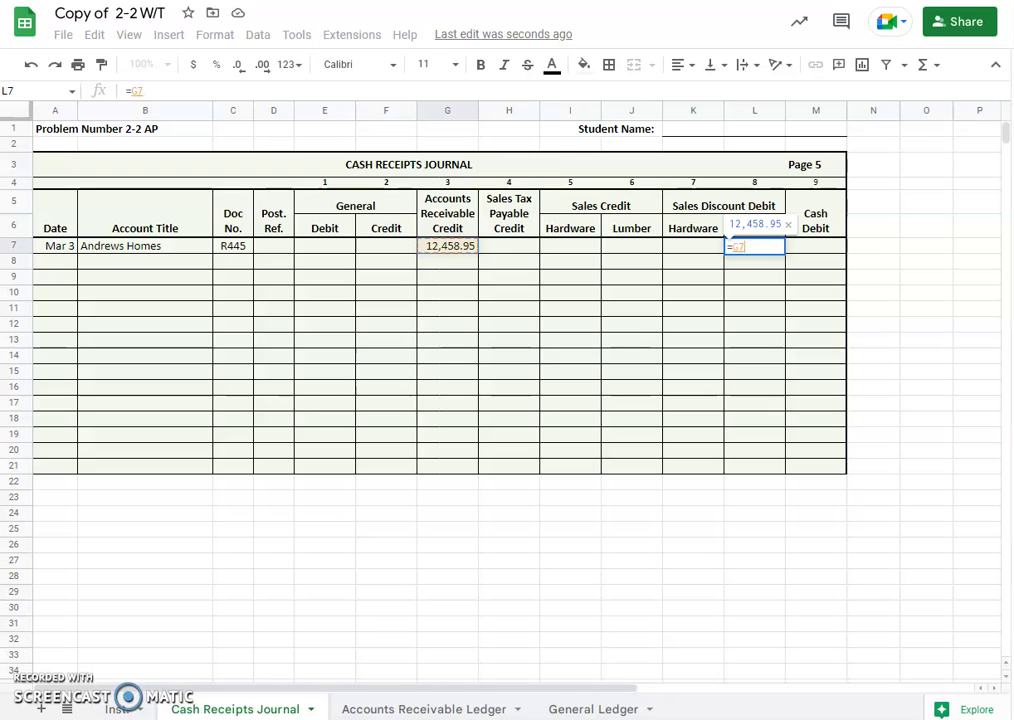
type("*.02")
key("Return")
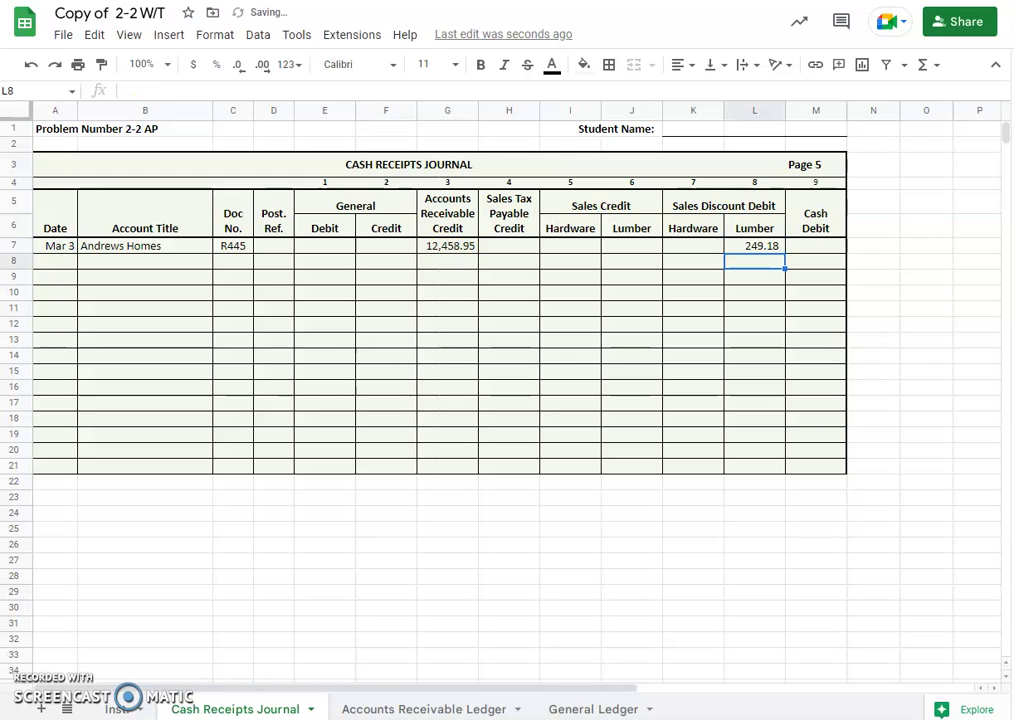
Enter the cash debit =G7-L7 (12,209.77) in M7 and review the row
left_click(811, 246)
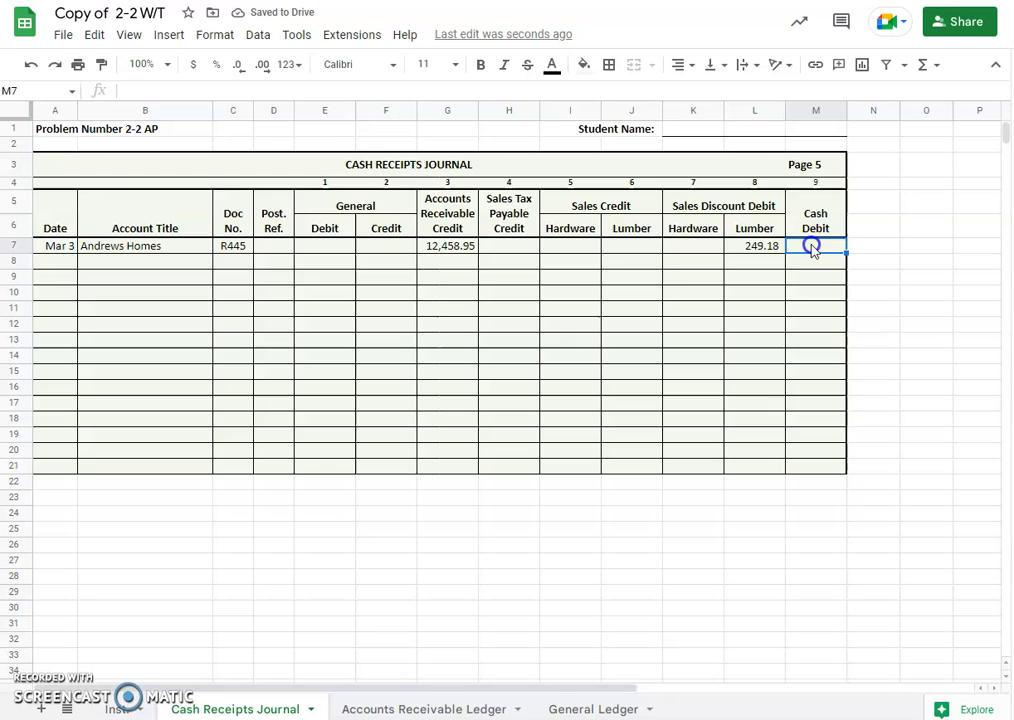
type("=")
left_click(432, 245)
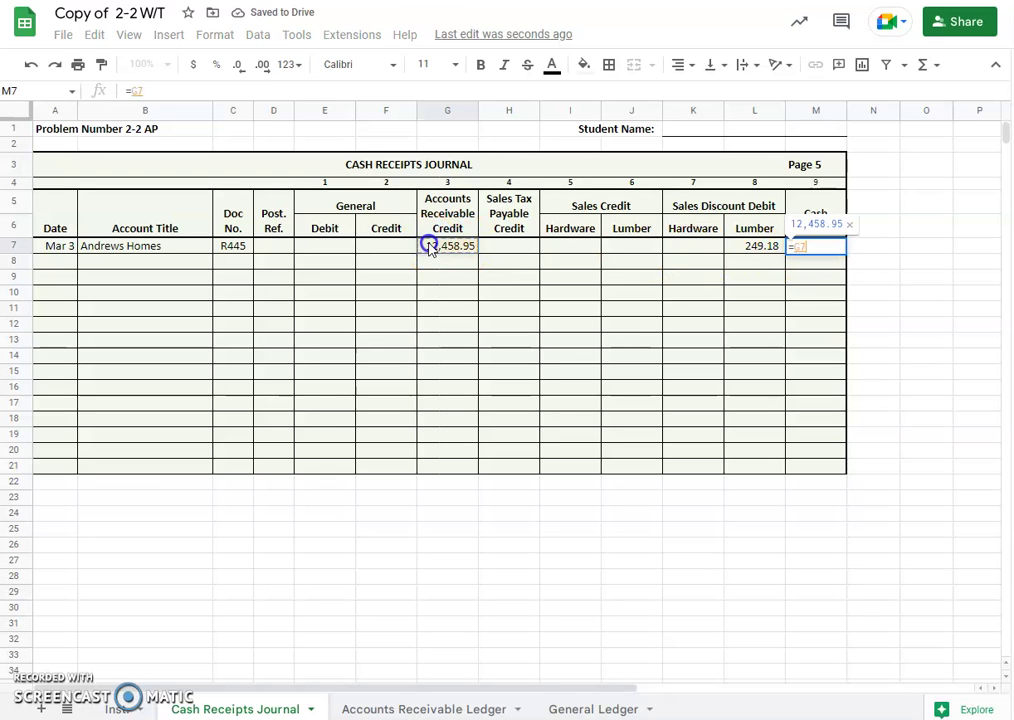
type("-")
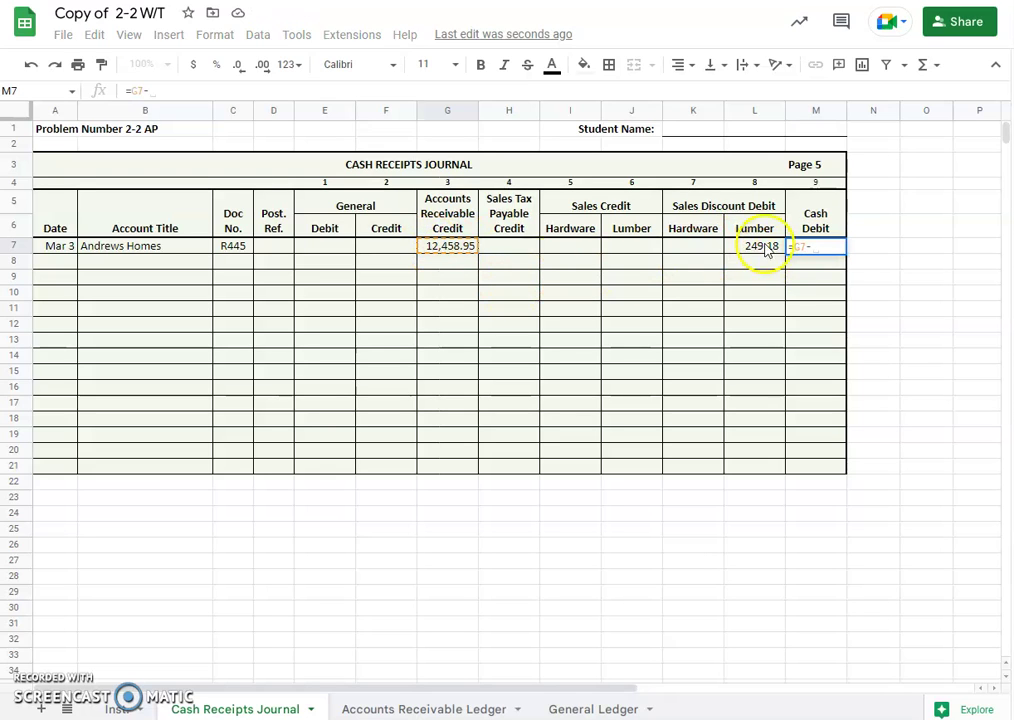
left_click(763, 247)
key("Return")
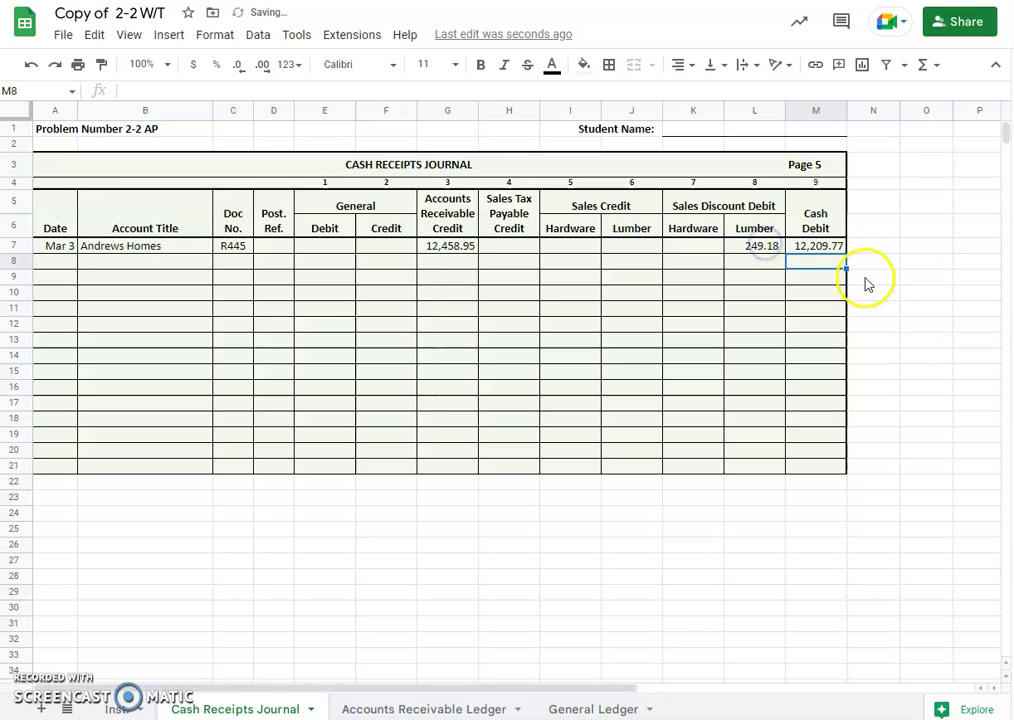
left_click(822, 248)
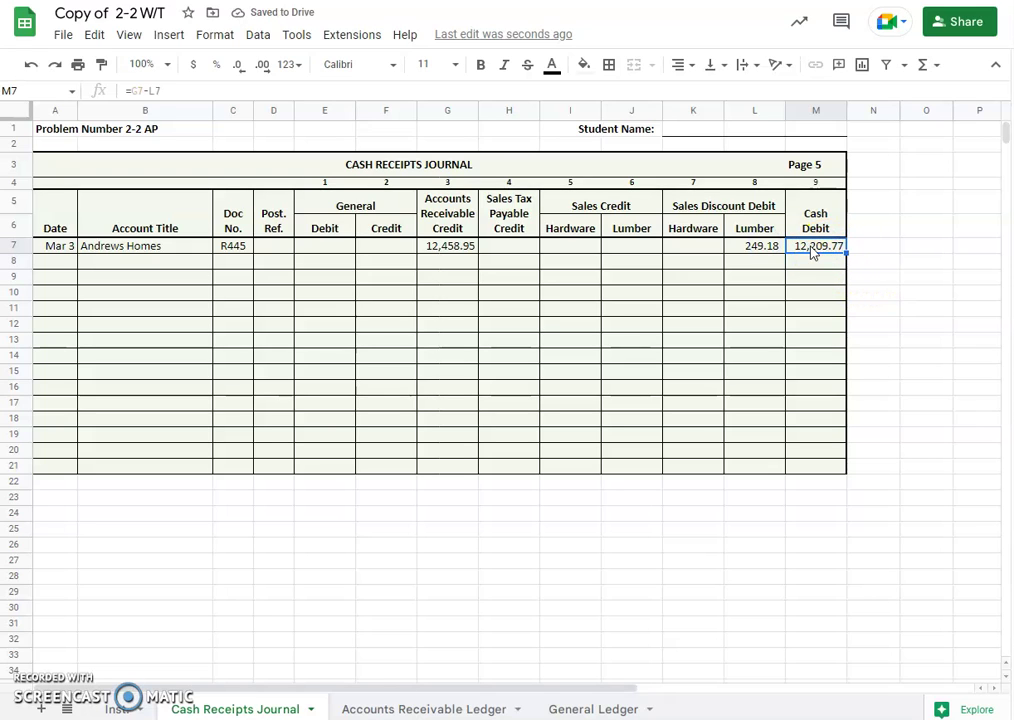
left_click(113, 248)
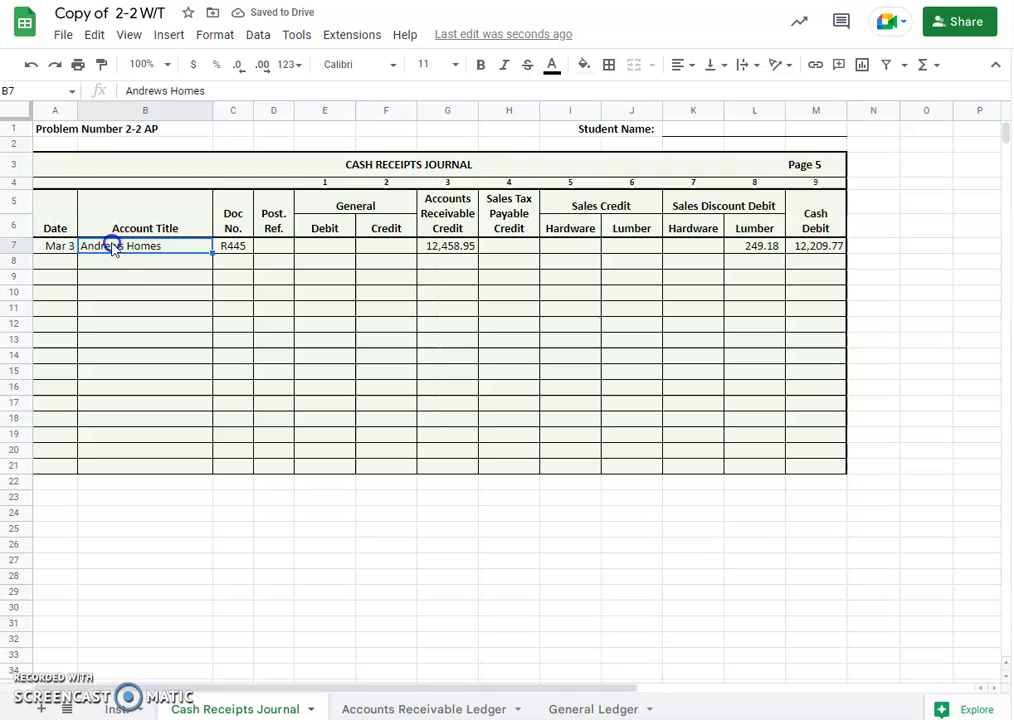
left_click(433, 252)
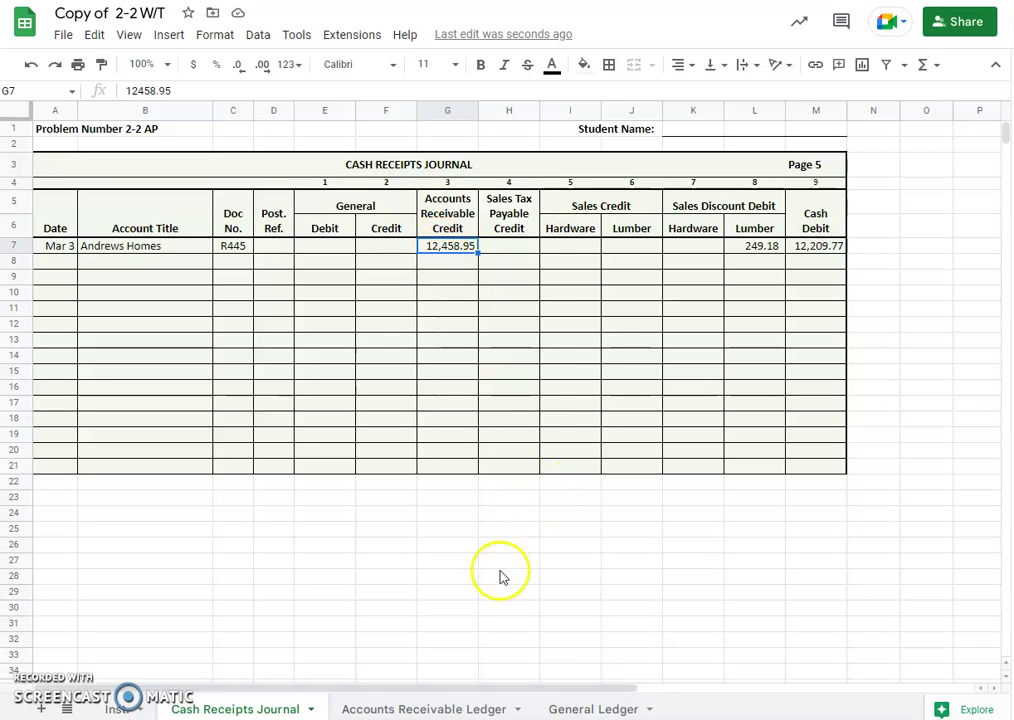
In the Accounts Receivable Ledger, add Andrews Homes' date 3 line with a 12,458.95 credit
left_click(428, 709)
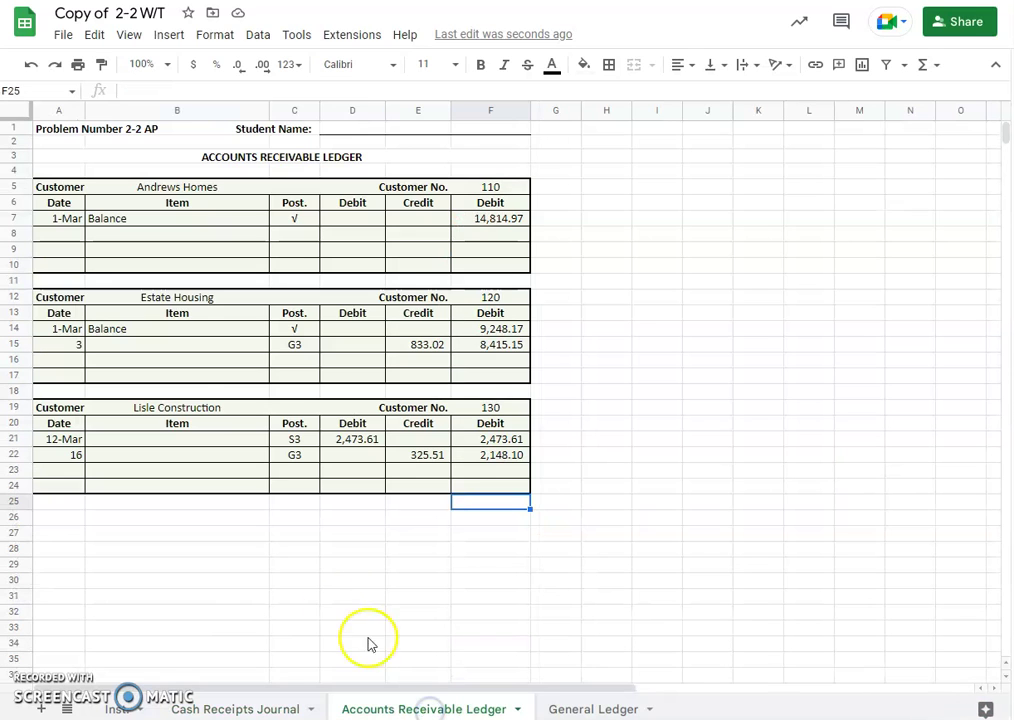
left_click(60, 232)
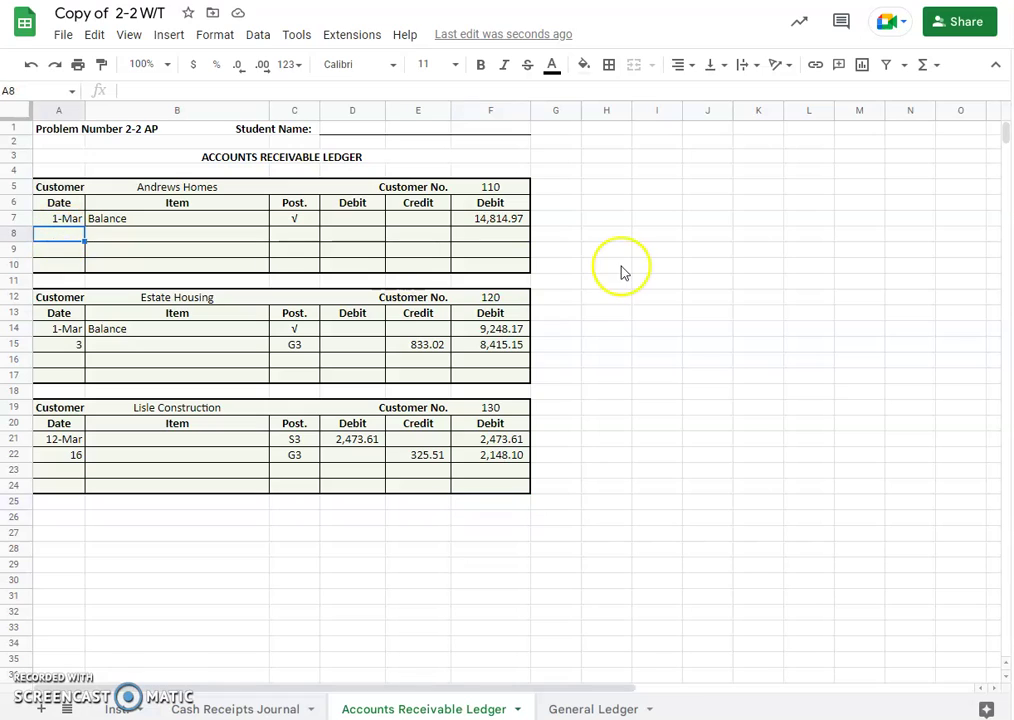
type("3")
key("Tab")
key("Tab")
key("Tab")
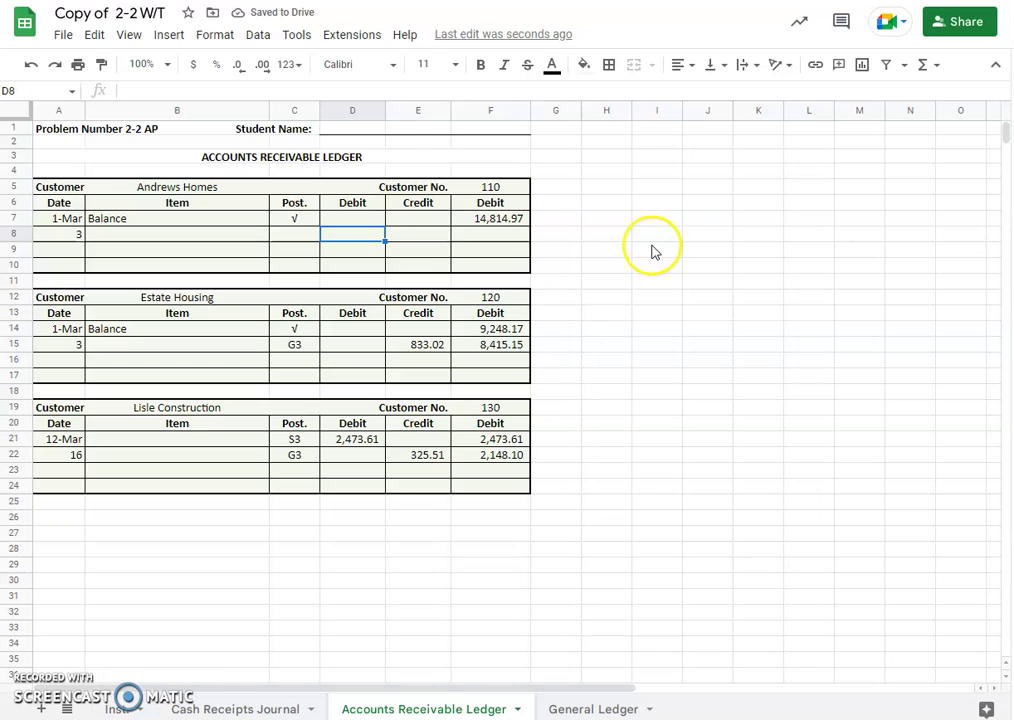
key("Tab")
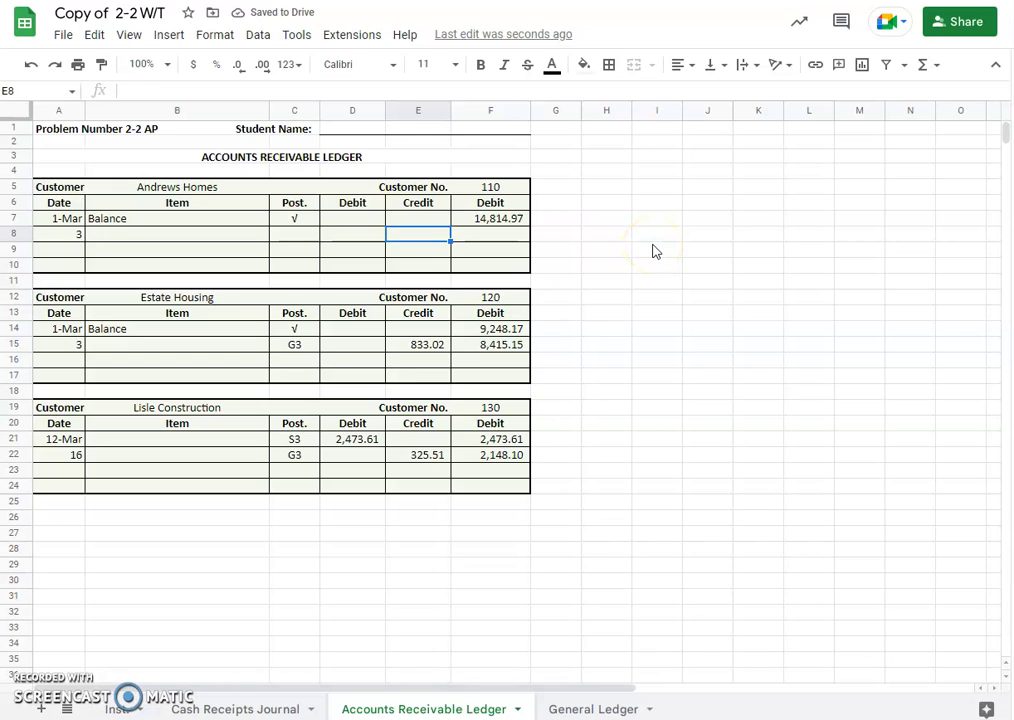
type("12,")
type("458.")
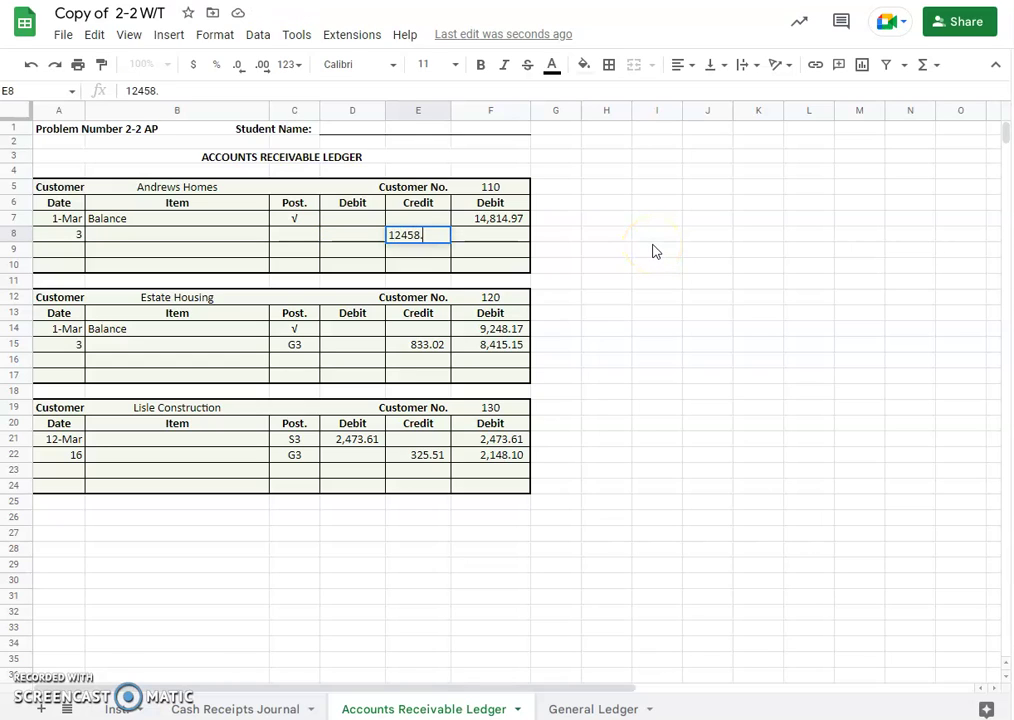
type("95")
key("Tab")
Compute the new balance =F7-E8 (2,356.02) and enter post reference CR5
type("=")
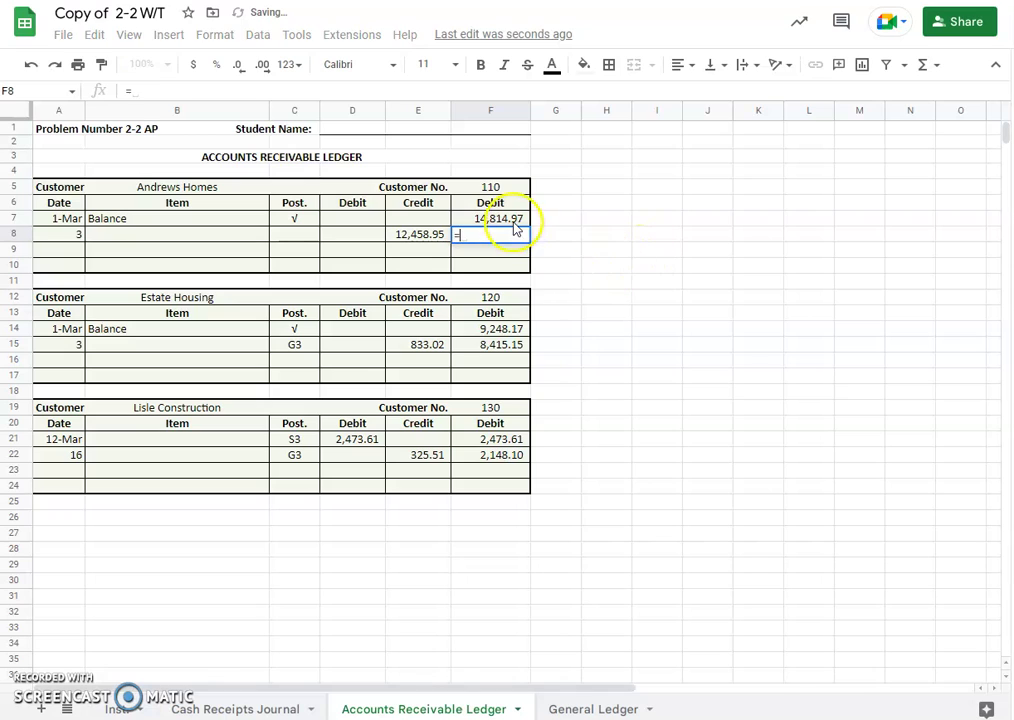
left_click(510, 219)
type("-")
left_click(415, 236)
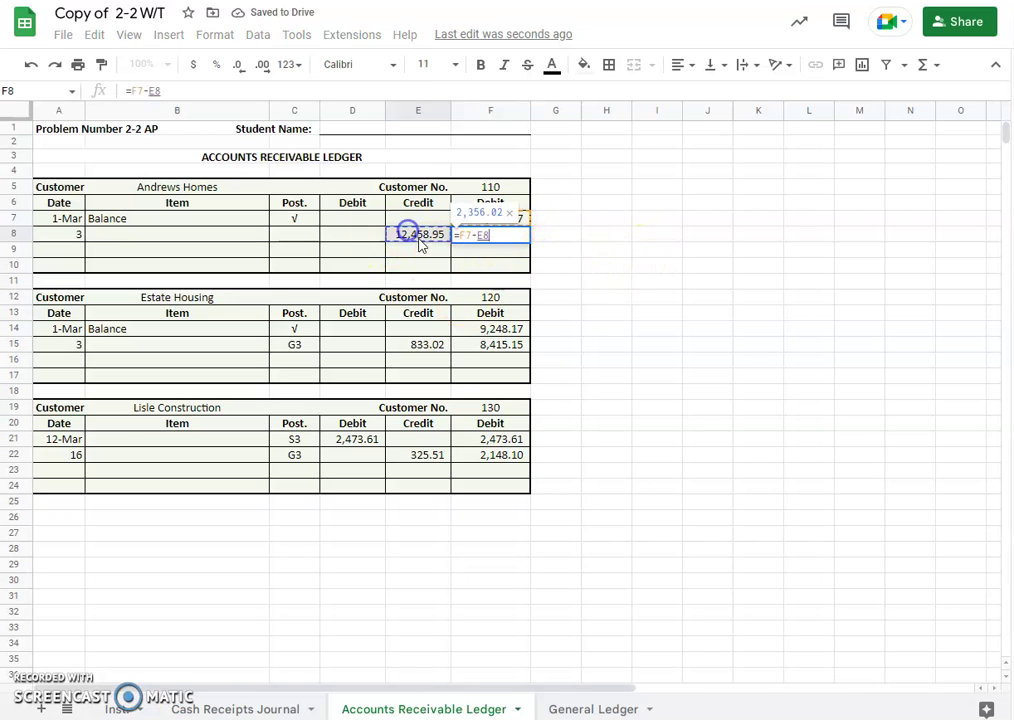
key("Return")
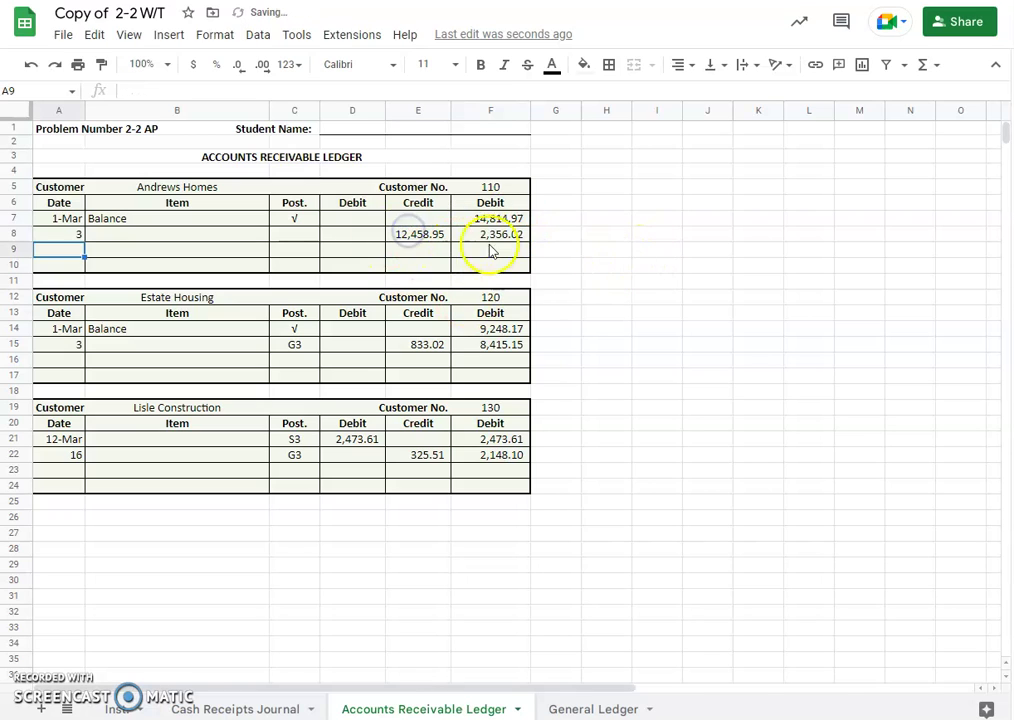
left_click(294, 236)
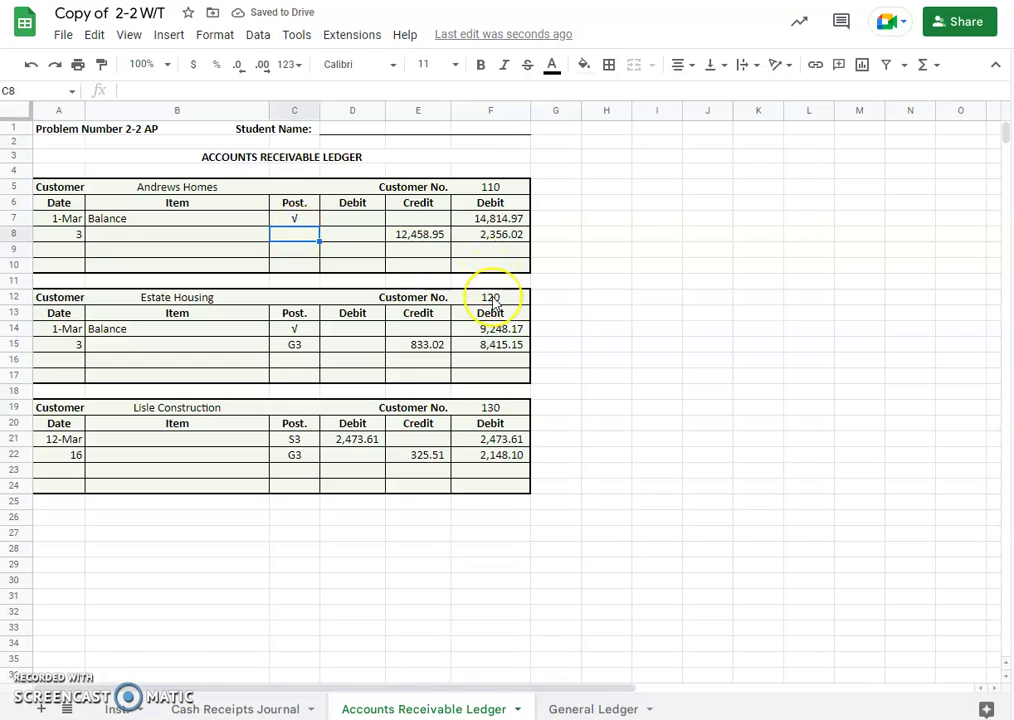
type("C")
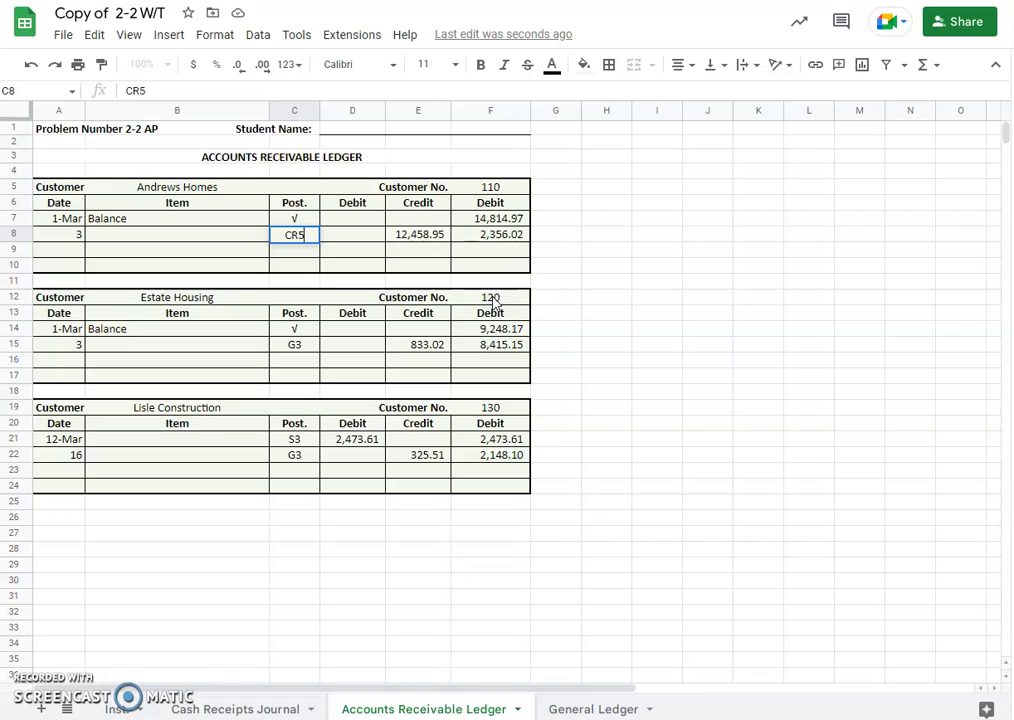
type("R5")
left_click(490, 240)
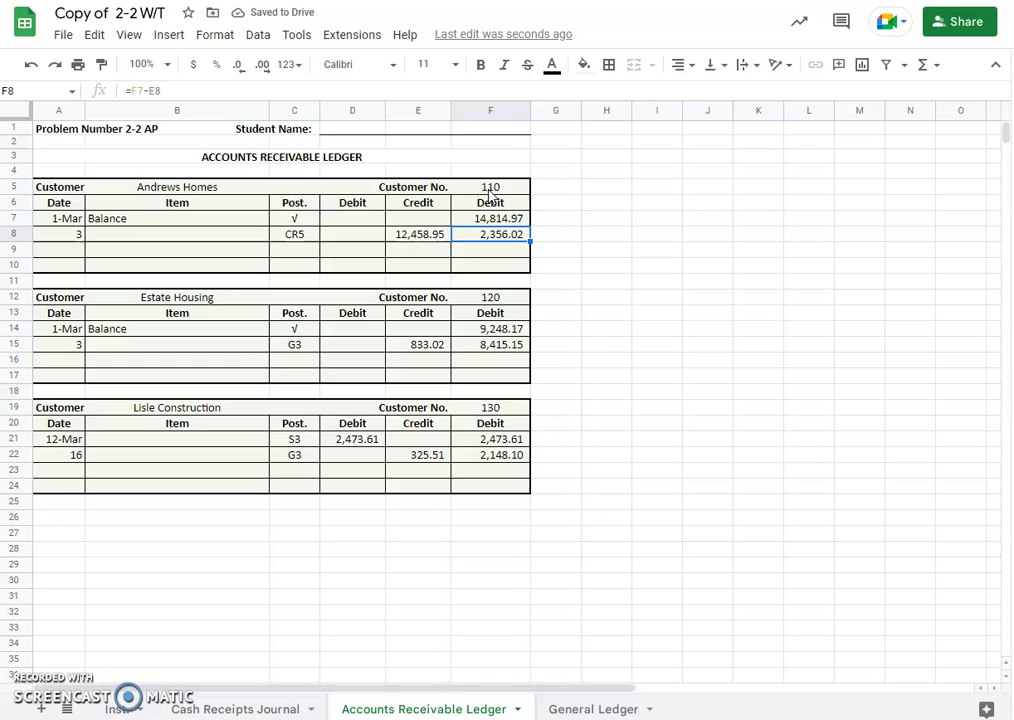
Enter post reference 110 for the Andrews Homes journal row
left_click(240, 709)
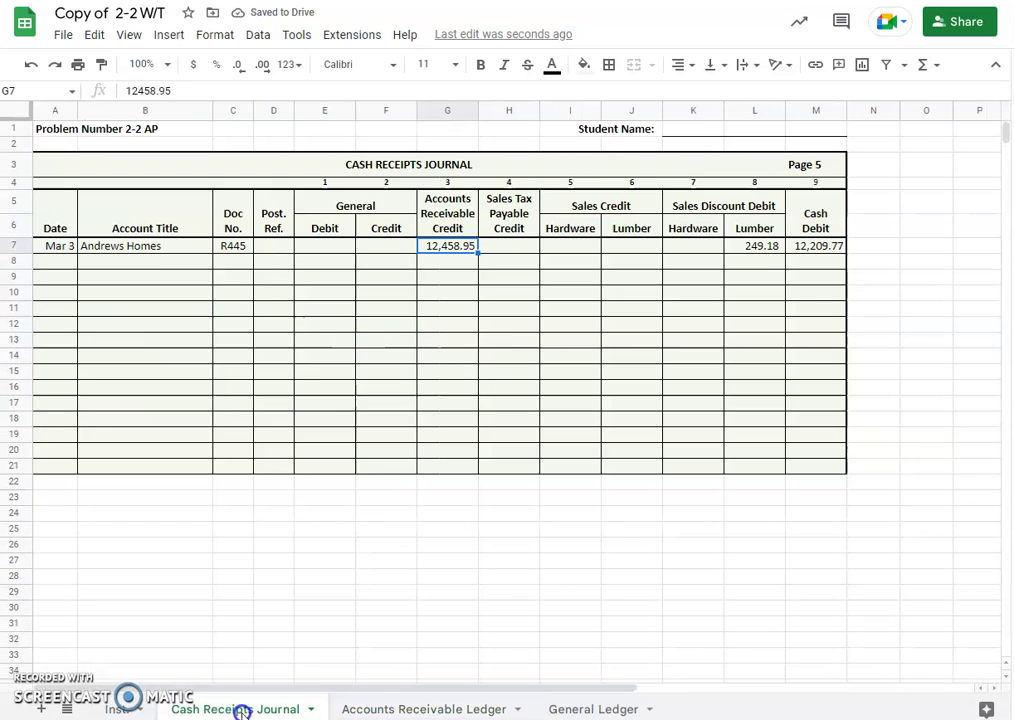
left_click(274, 245)
type("110")
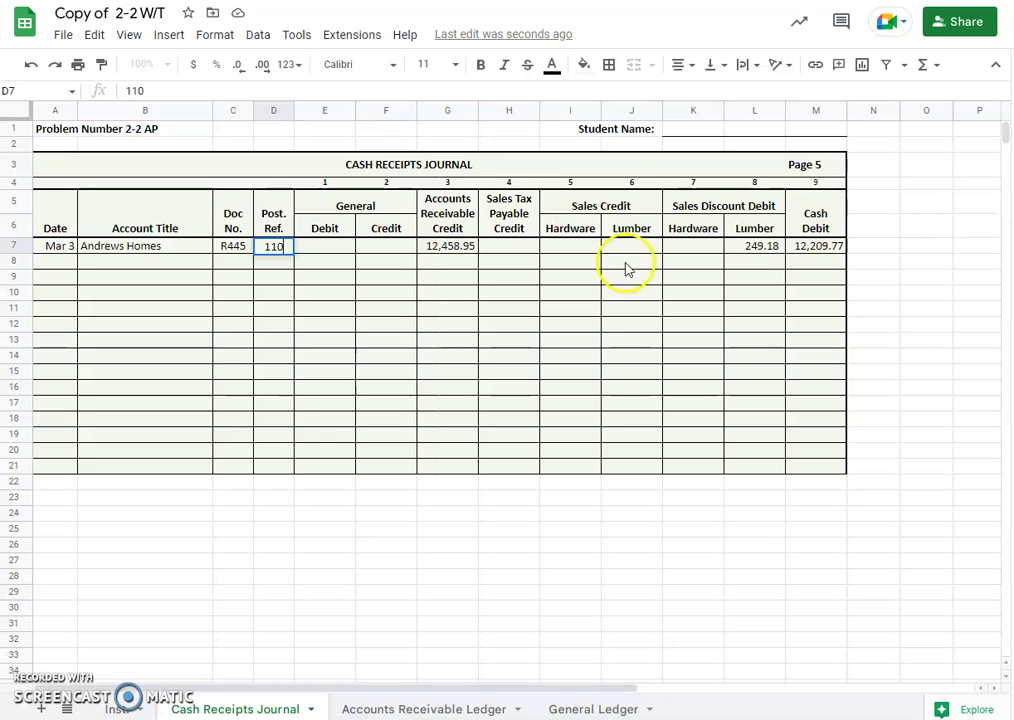
left_click(336, 279)
After checking the instructions, start row 8 with date 4 and X in account title and post reference
left_click(52, 263)
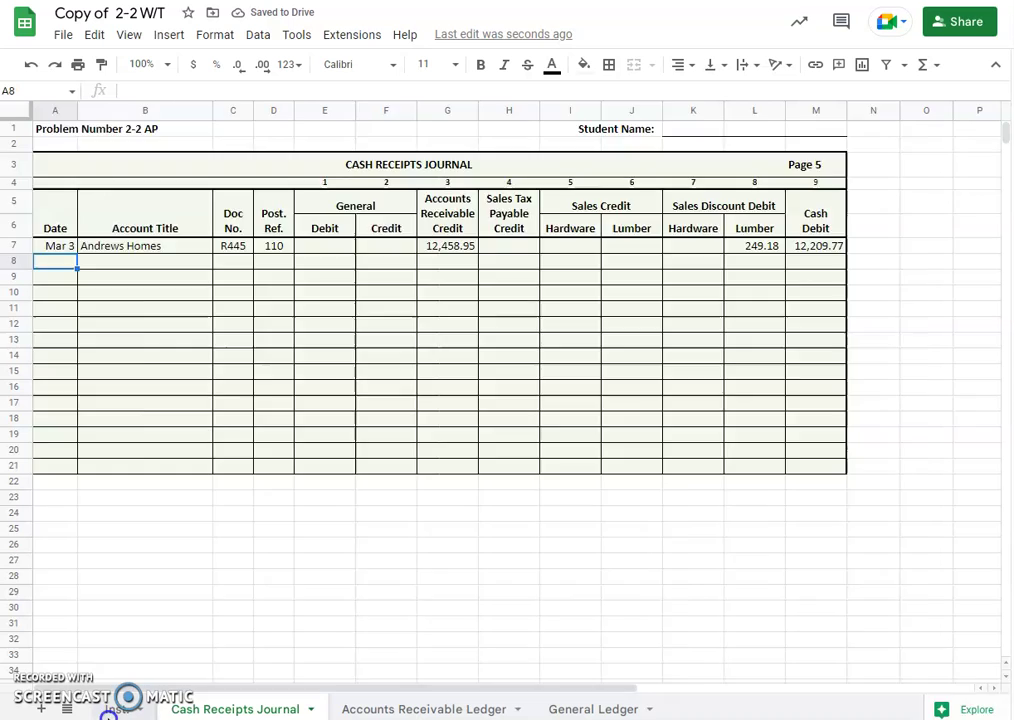
left_click(117, 709)
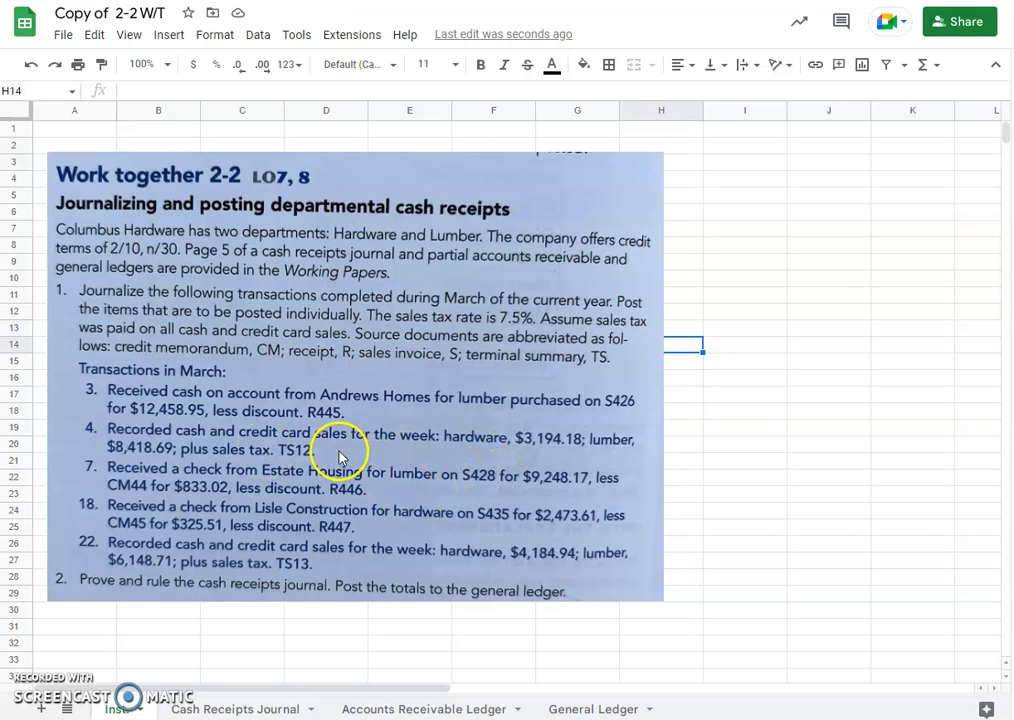
left_click(245, 709)
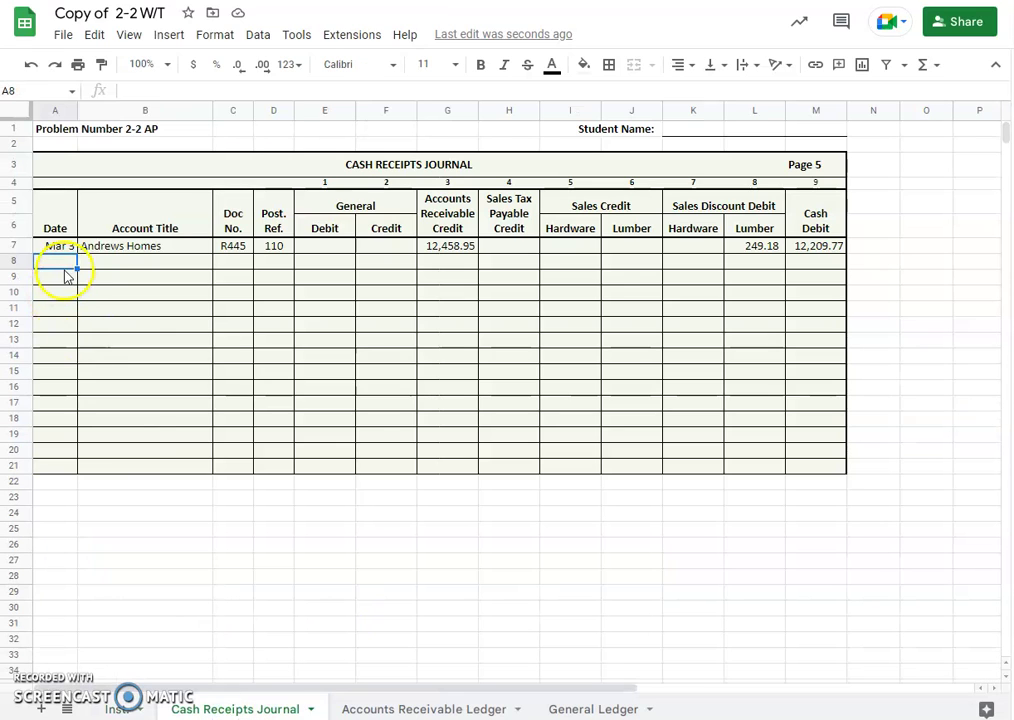
type("4")
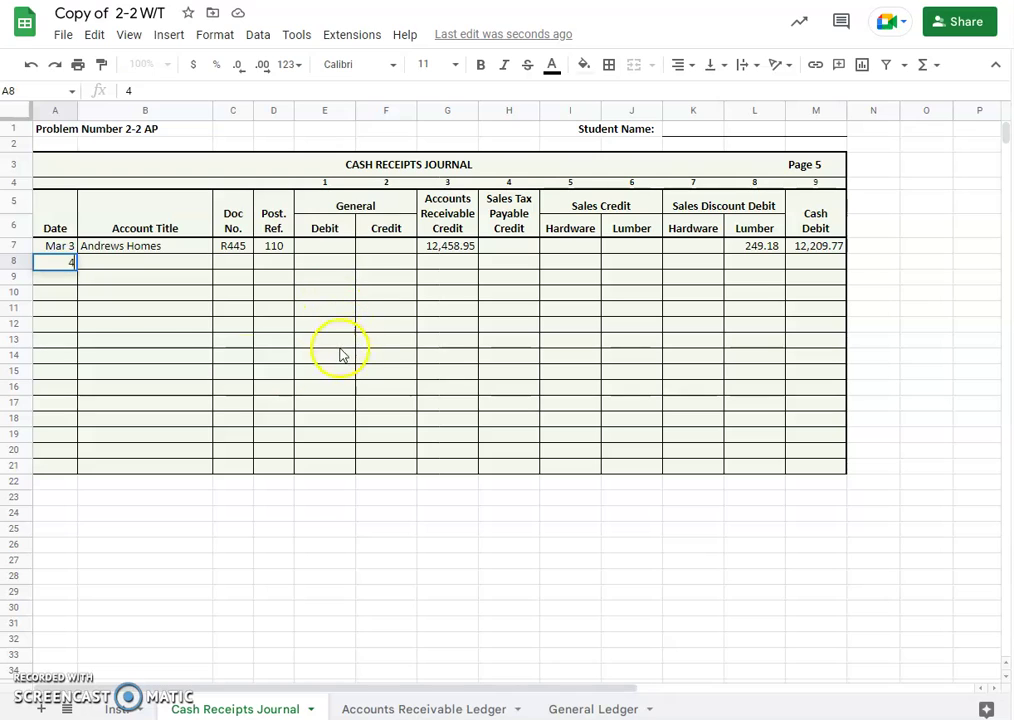
left_click(128, 259)
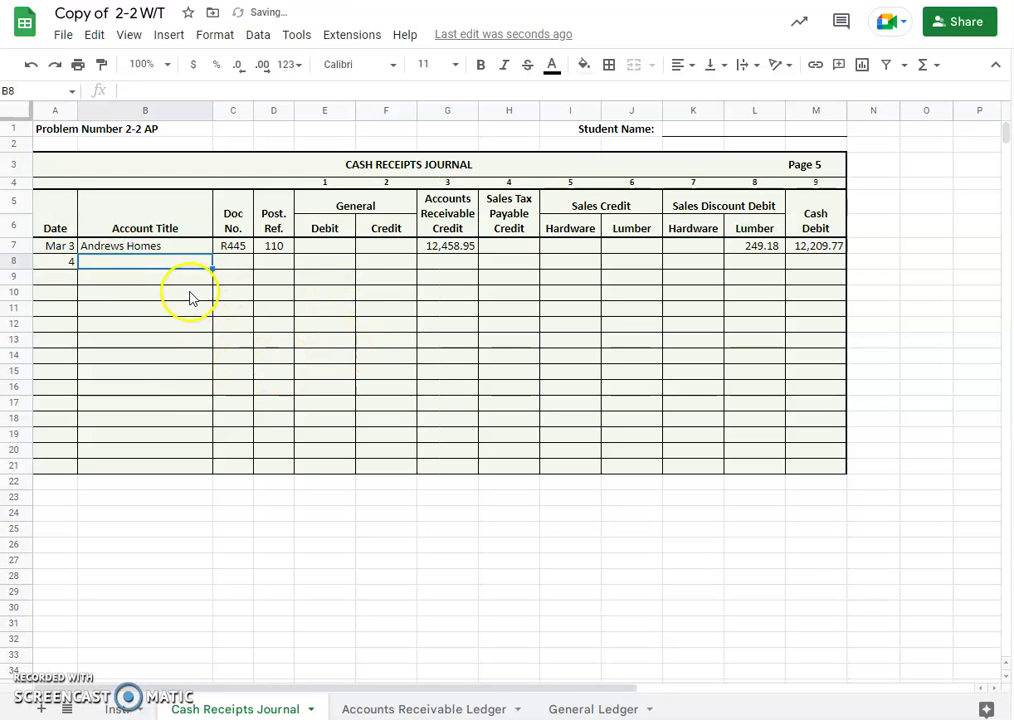
type("X")
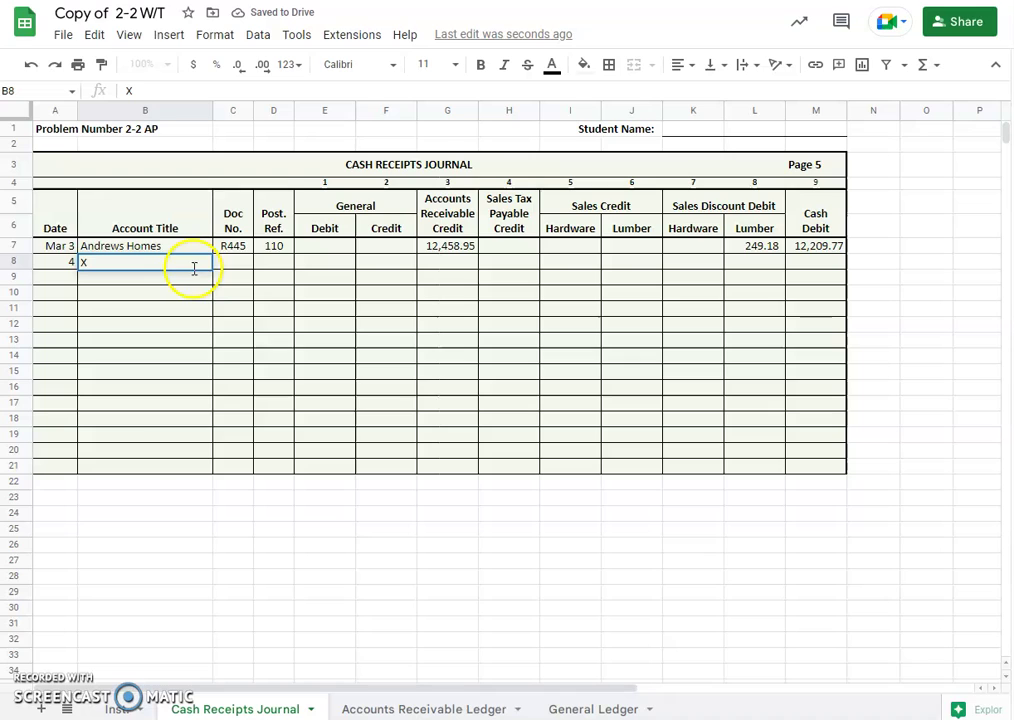
left_click(271, 262)
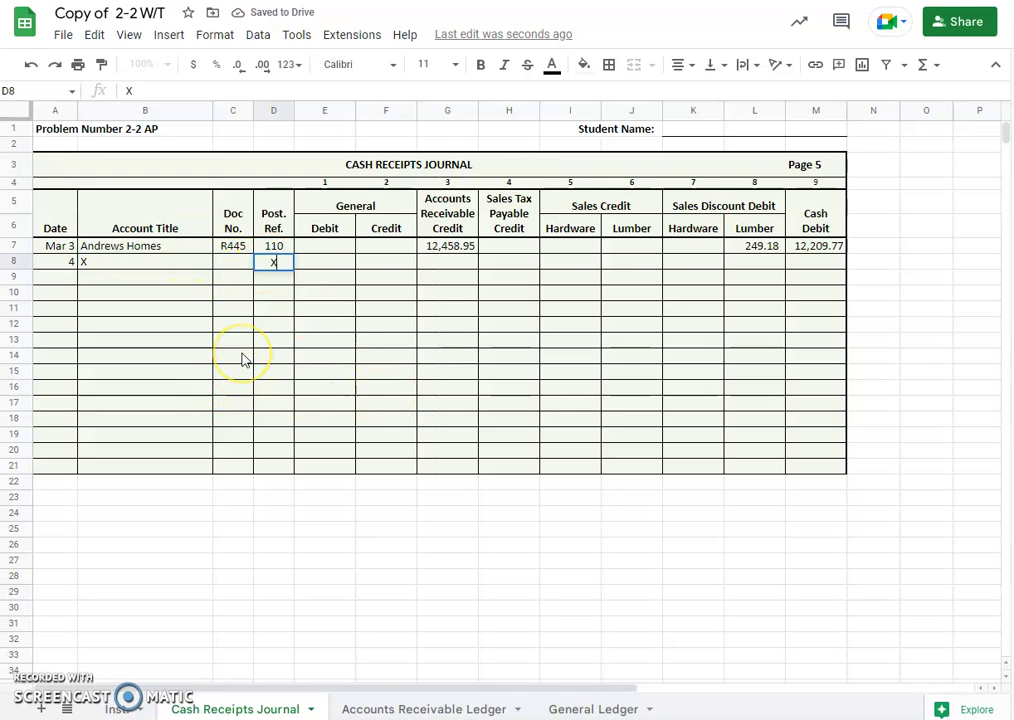
left_click(453, 264)
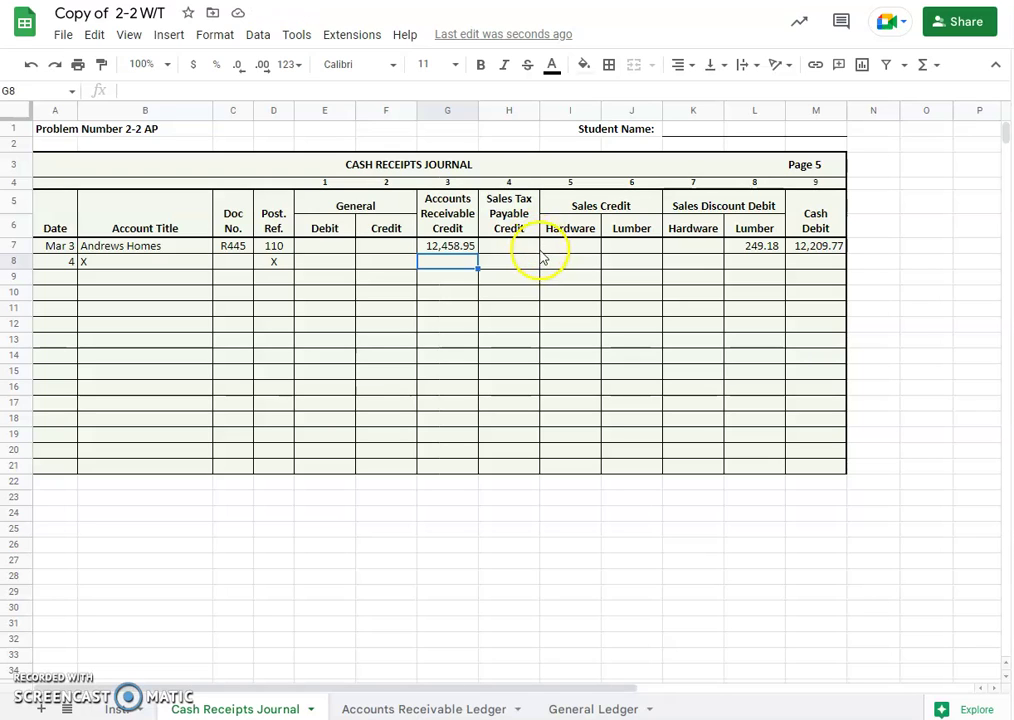
Enter hardware sales 3,194.18, lumber sales 8,418.69 and document number TS12 in row 8
left_click(570, 266)
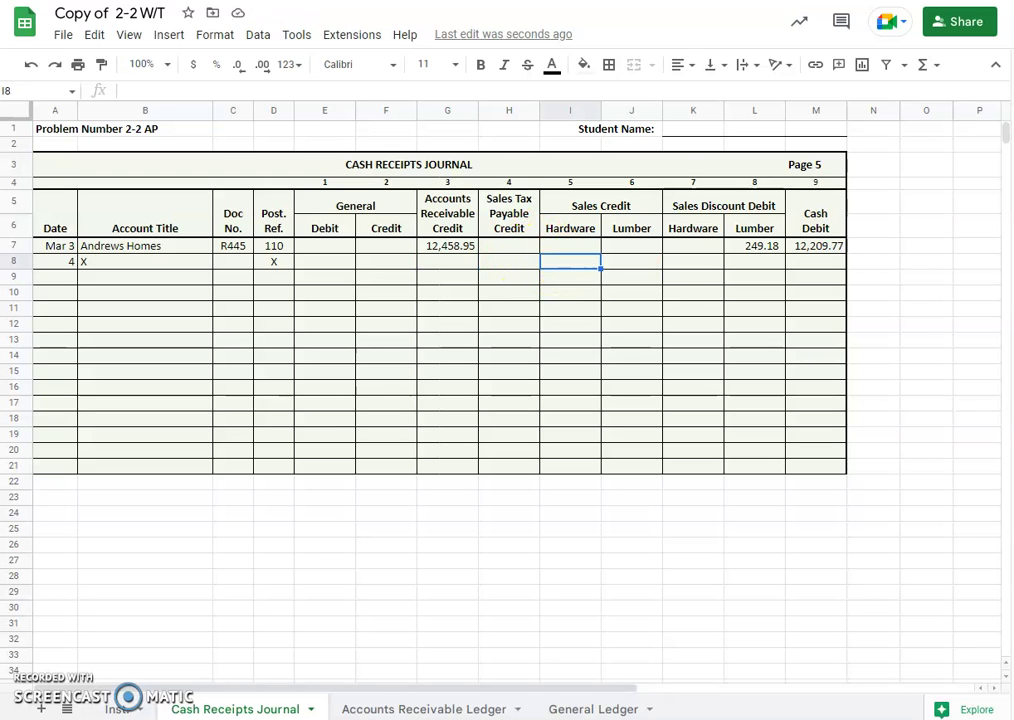
type("3194.18")
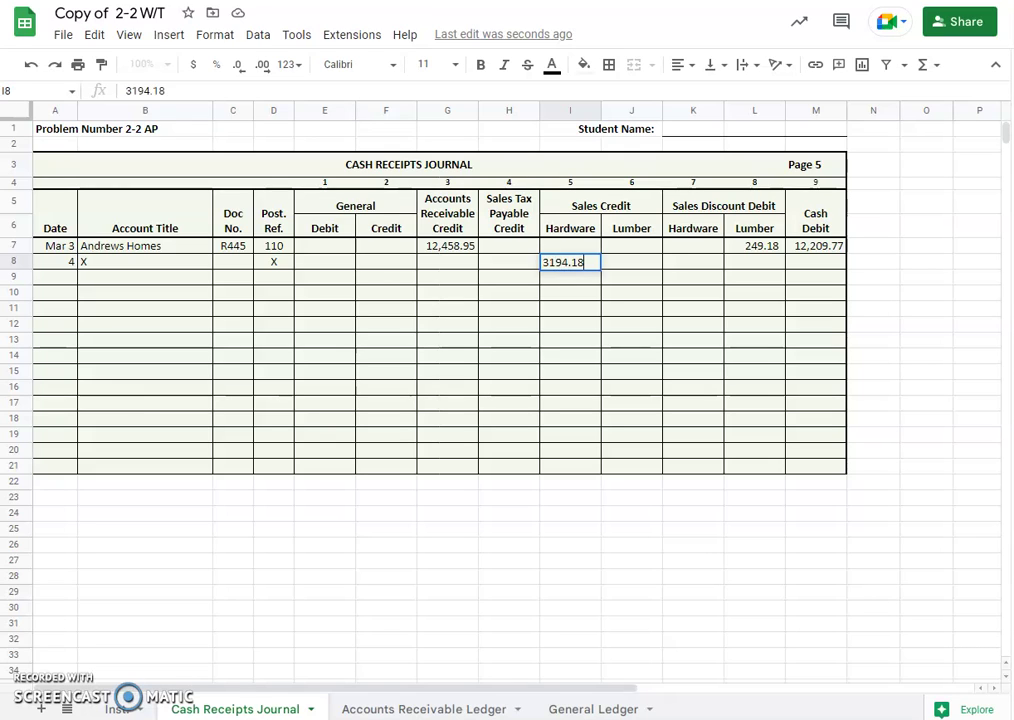
key("Tab")
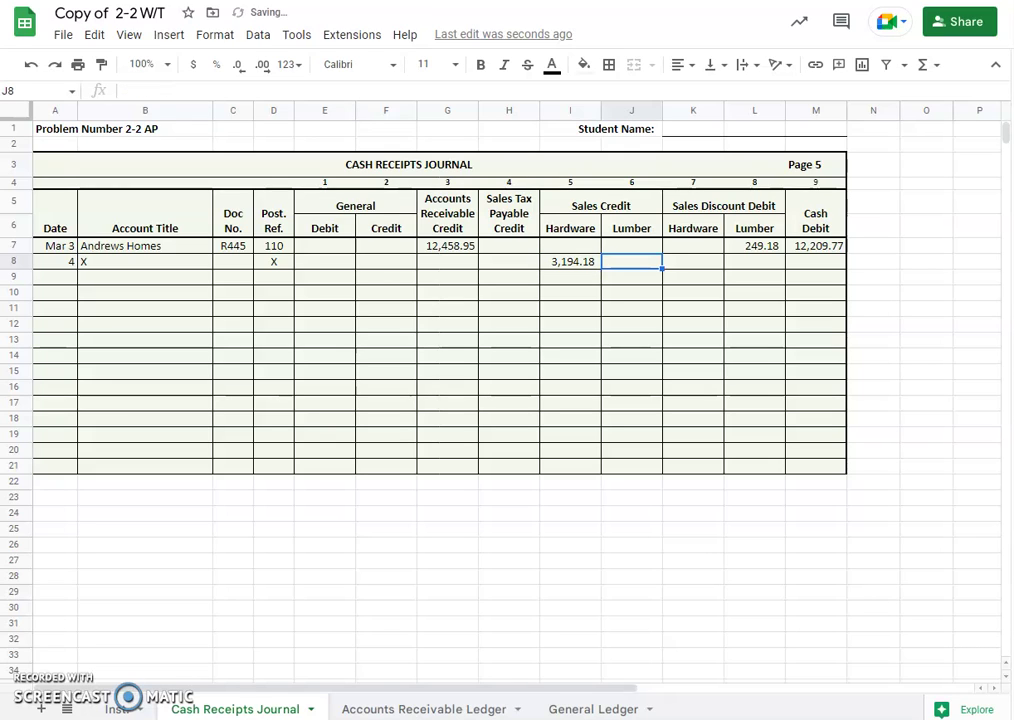
type("8,418.6")
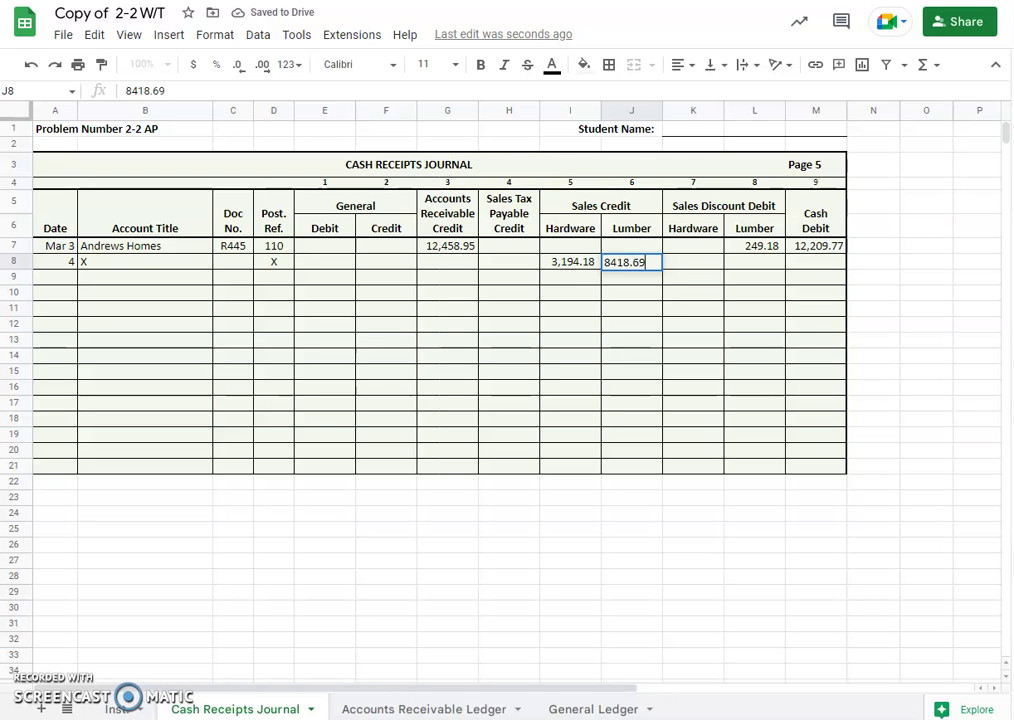
type("9")
left_click(249, 263)
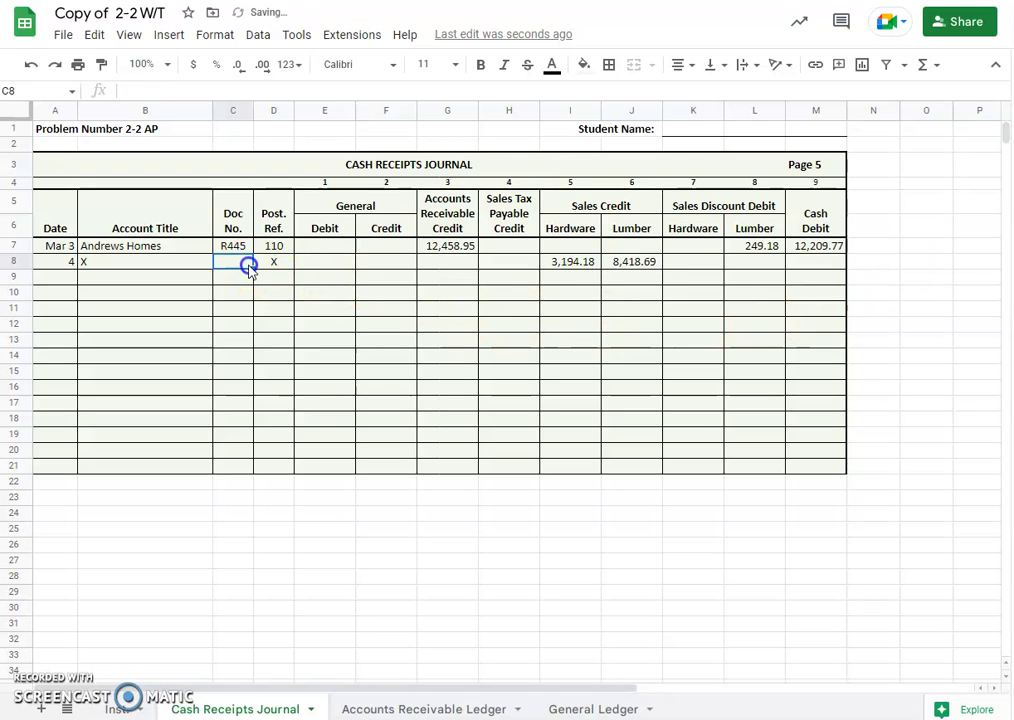
type("TS12")
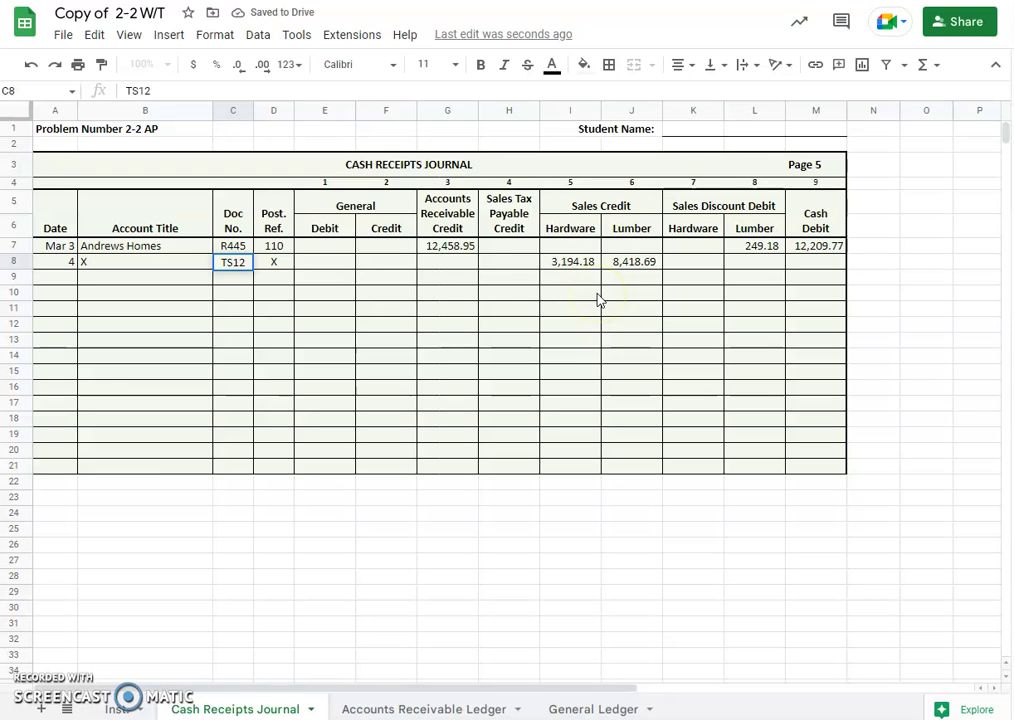
Enter the 7.5% sales tax formula on I8+J8 in H8, giving 870.97
left_click(507, 262)
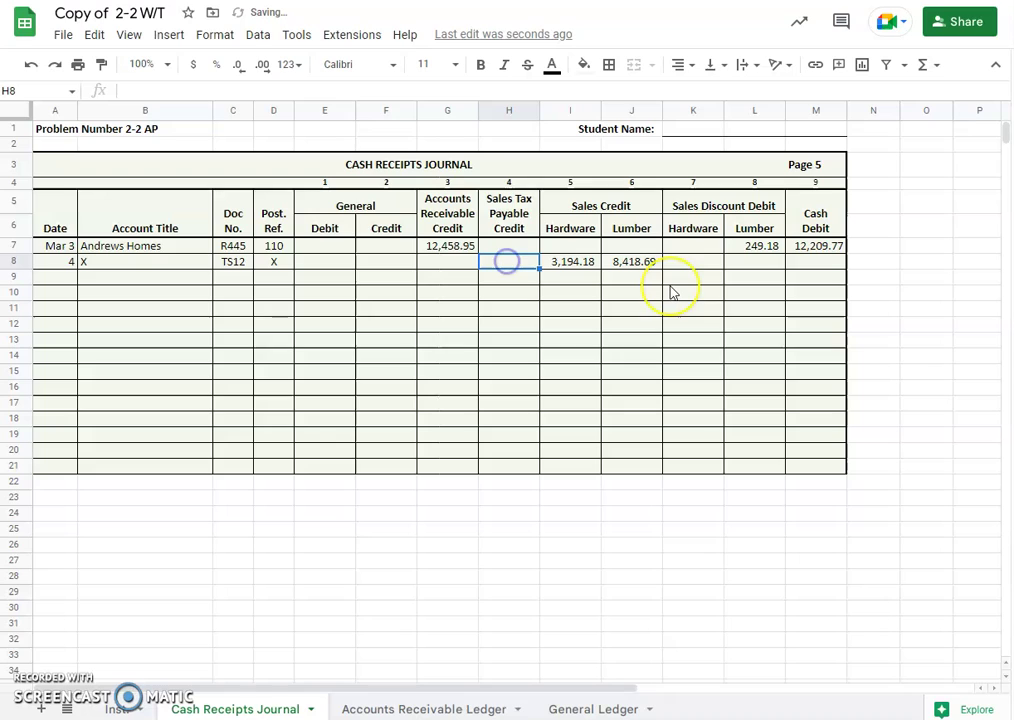
type("=")
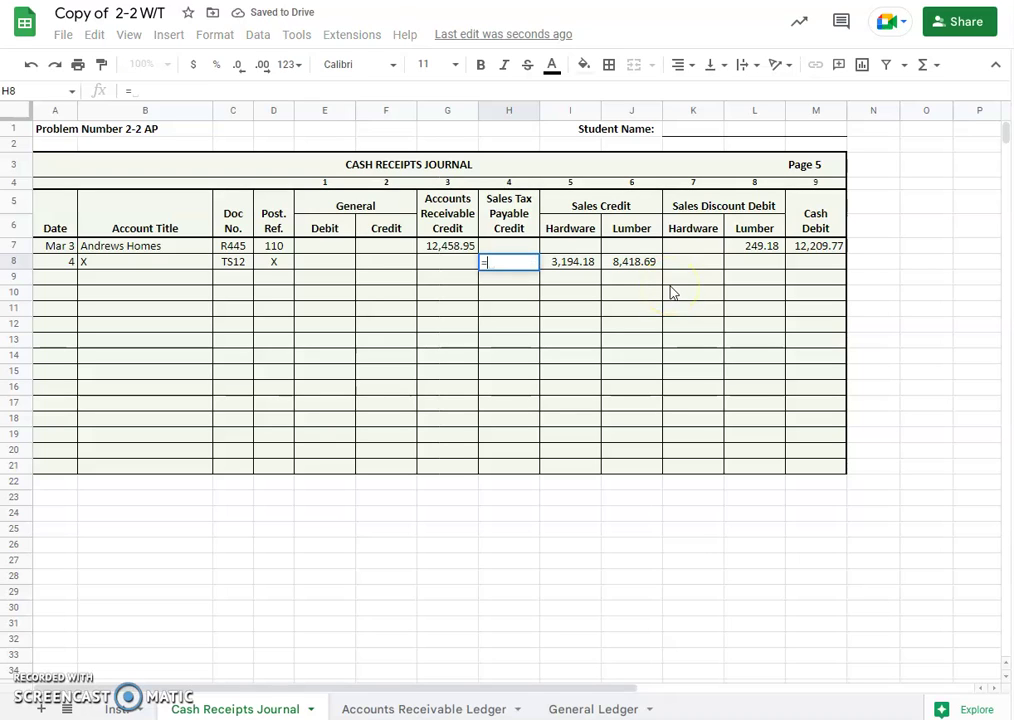
type("(")
left_click(578, 260)
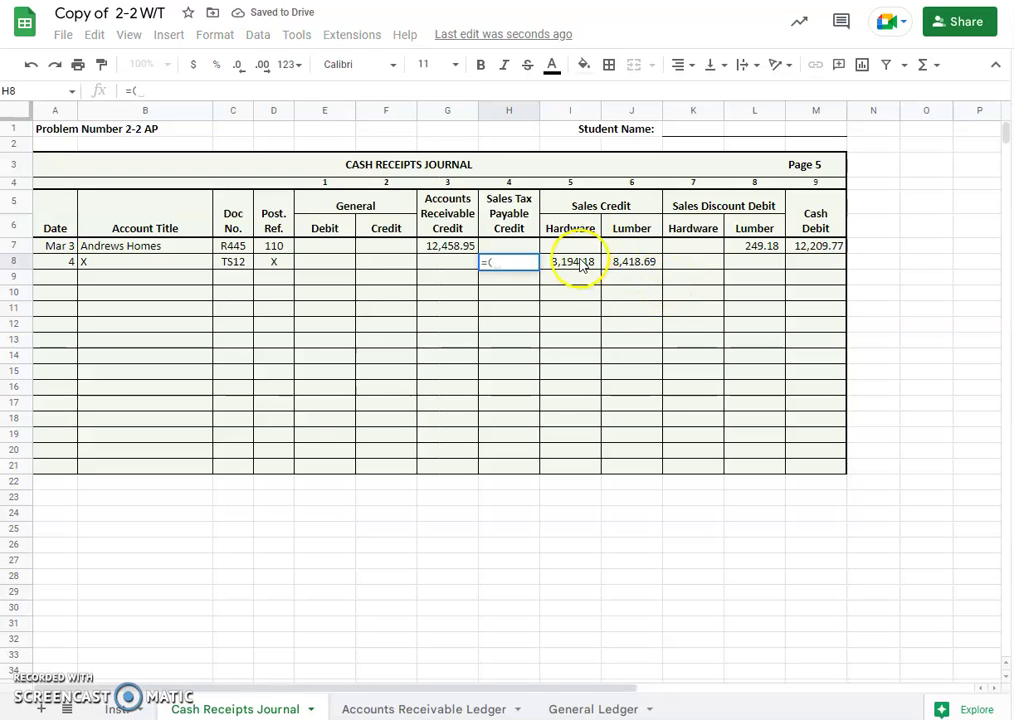
type("+")
left_click(645, 268)
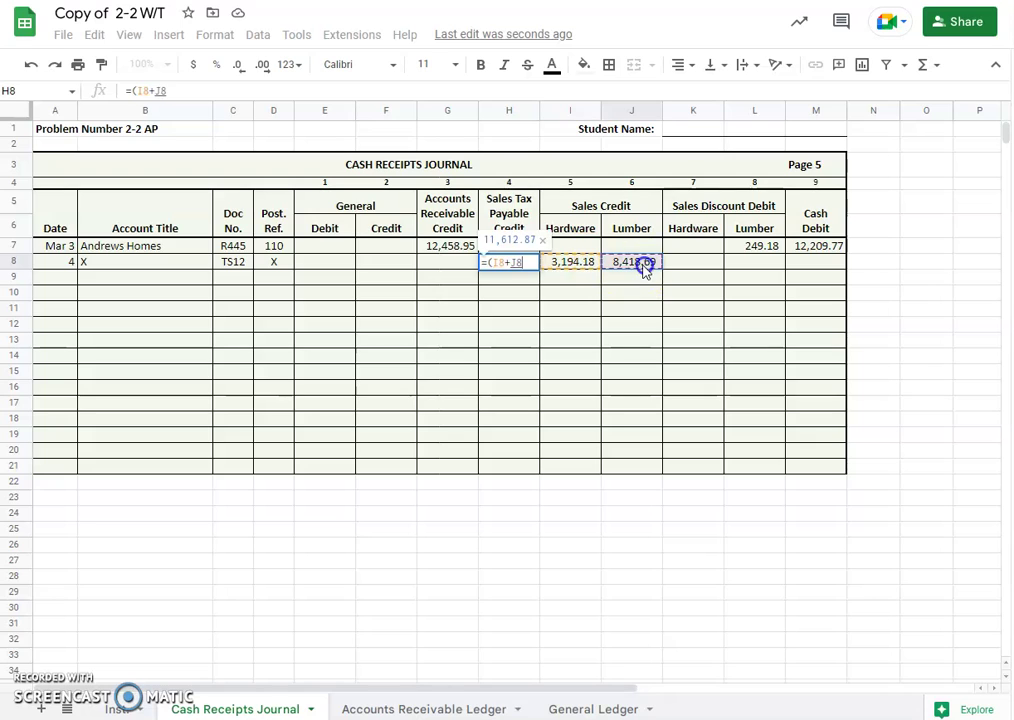
type(")*")
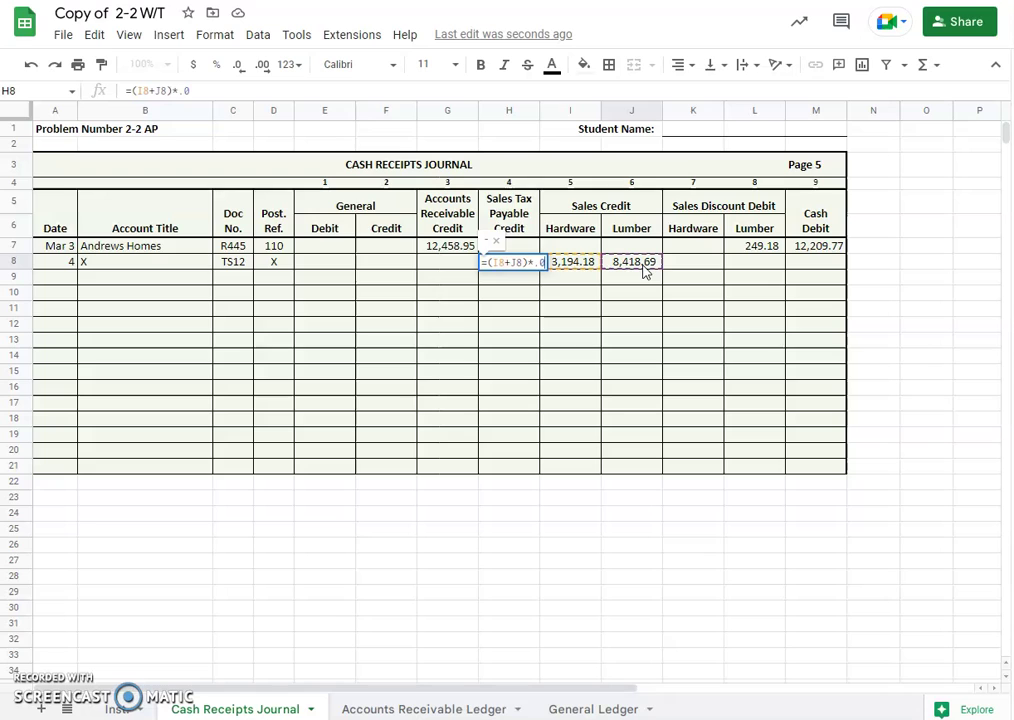
type(".075")
key("Return")
left_click(517, 265)
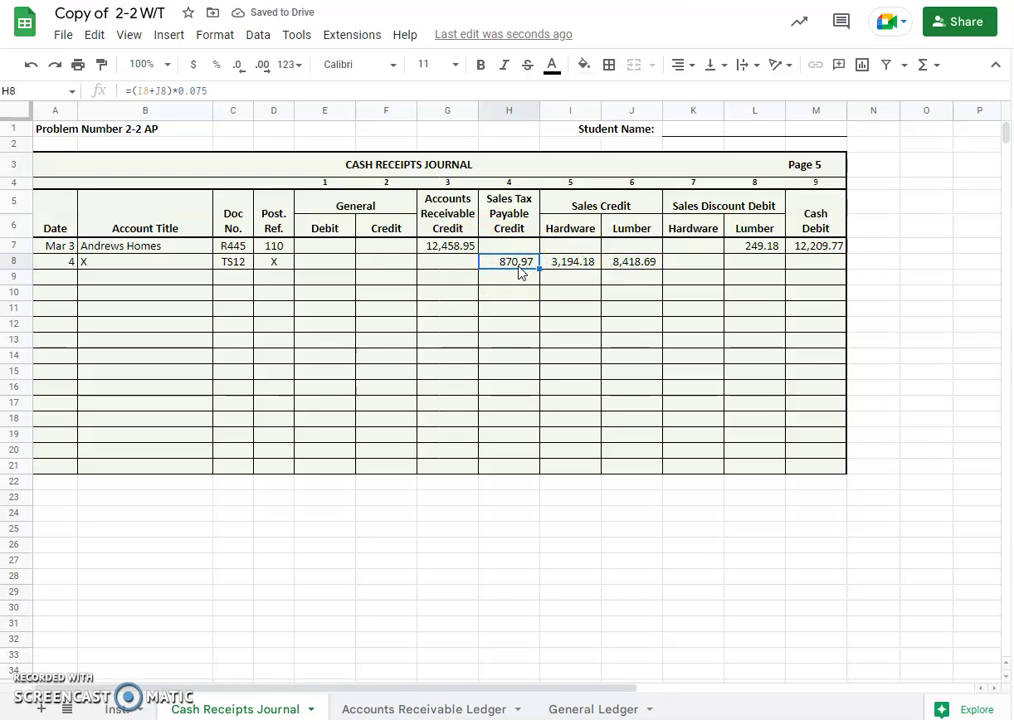
Enter the cash debit =SUM(H8:J8) in M8, giving 12,483.84
left_click(812, 266)
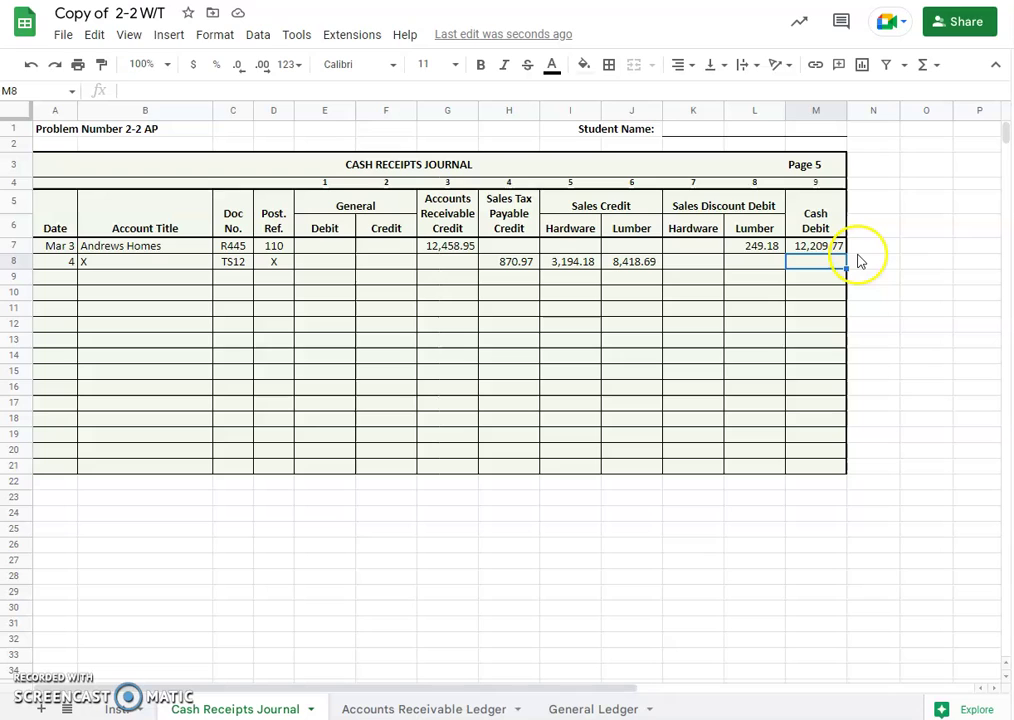
type("=sum(")
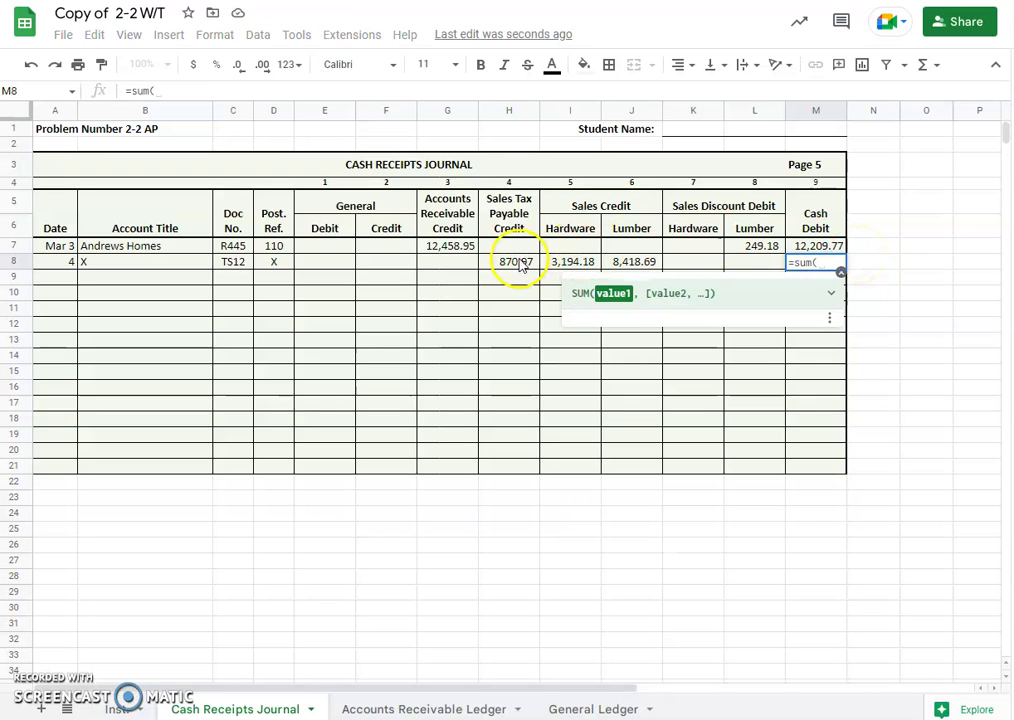
left_click_drag(516, 262, 729, 362)
key("Return")
left_click(690, 319)
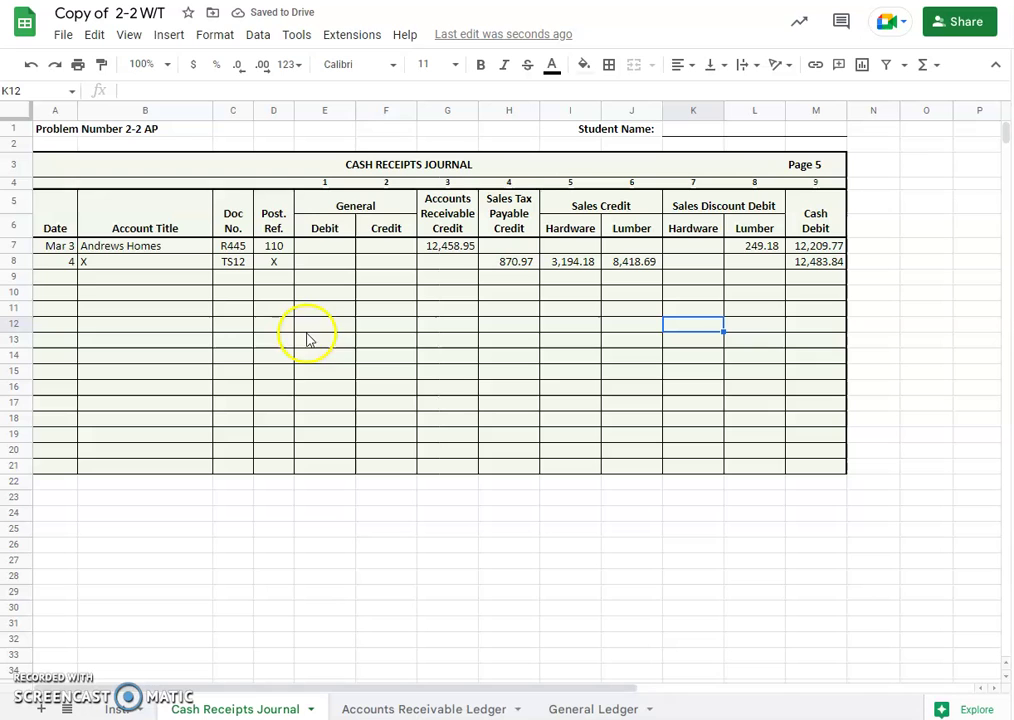
left_click(116, 710)
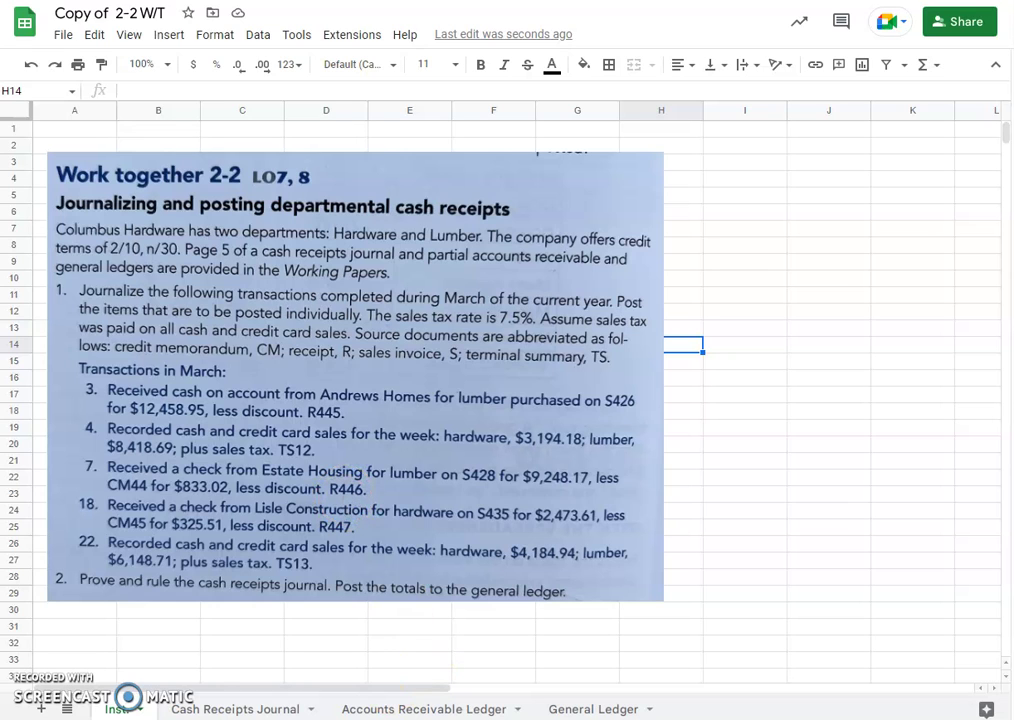
Enter date 7, Estate Housing and R446 in journal row 9
left_click(212, 709)
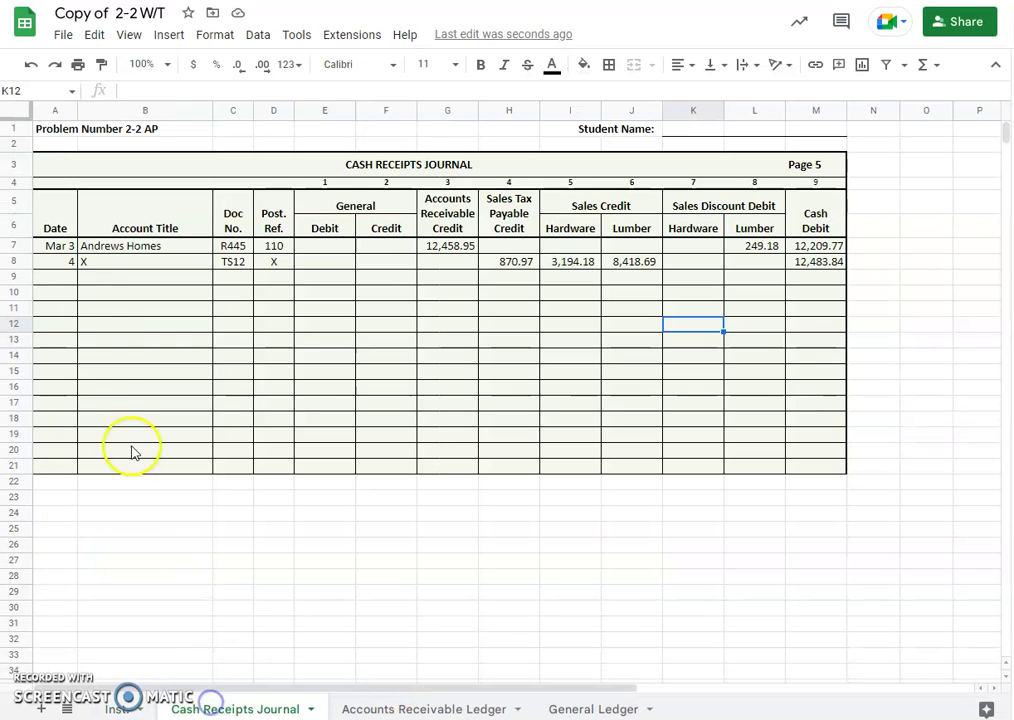
left_click(55, 277)
type("7")
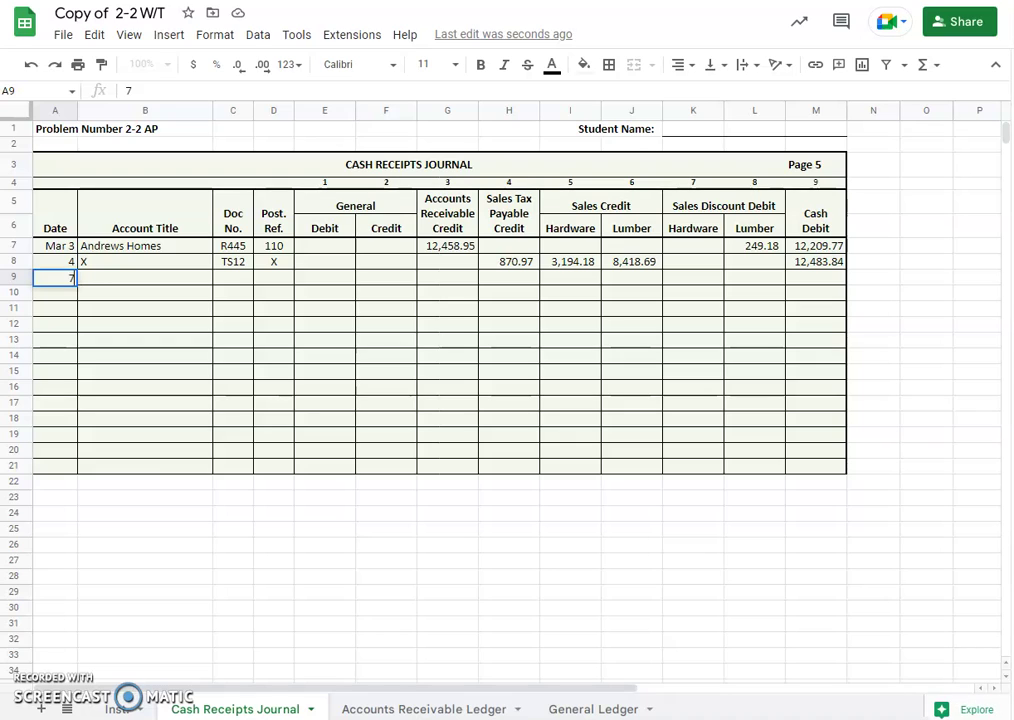
key("Tab")
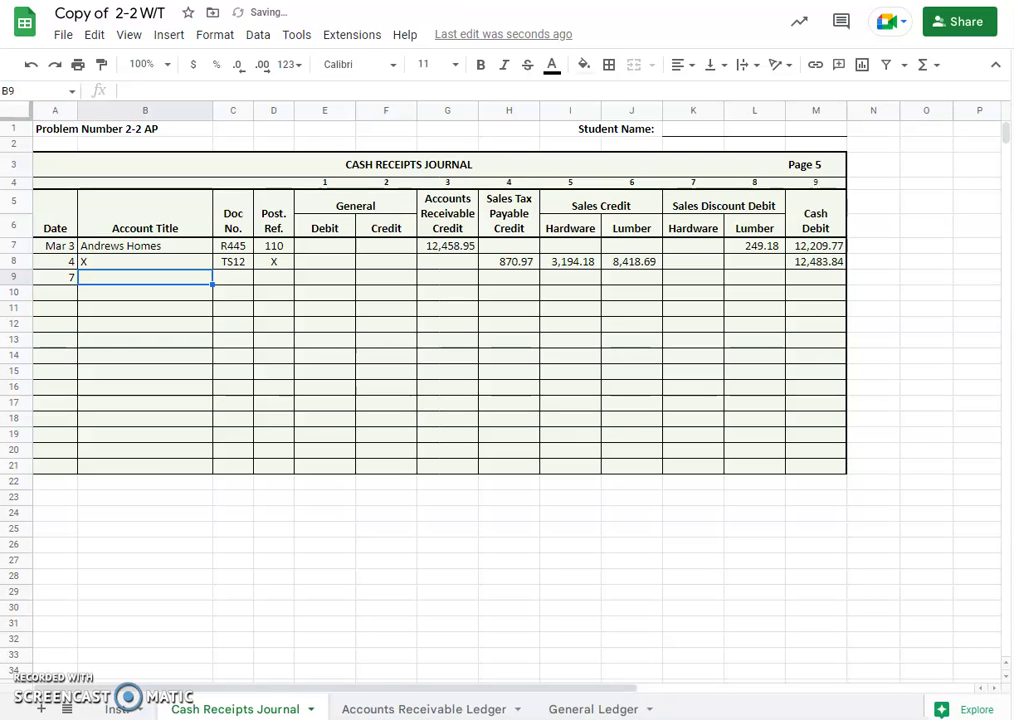
type("Estate Housing")
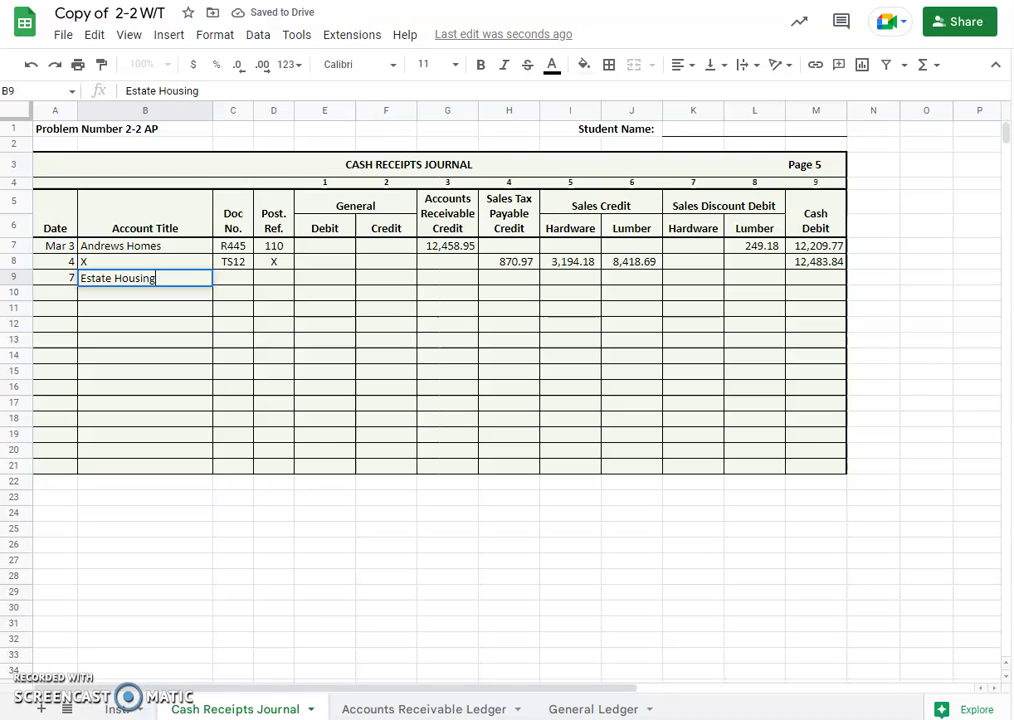
key("Tab")
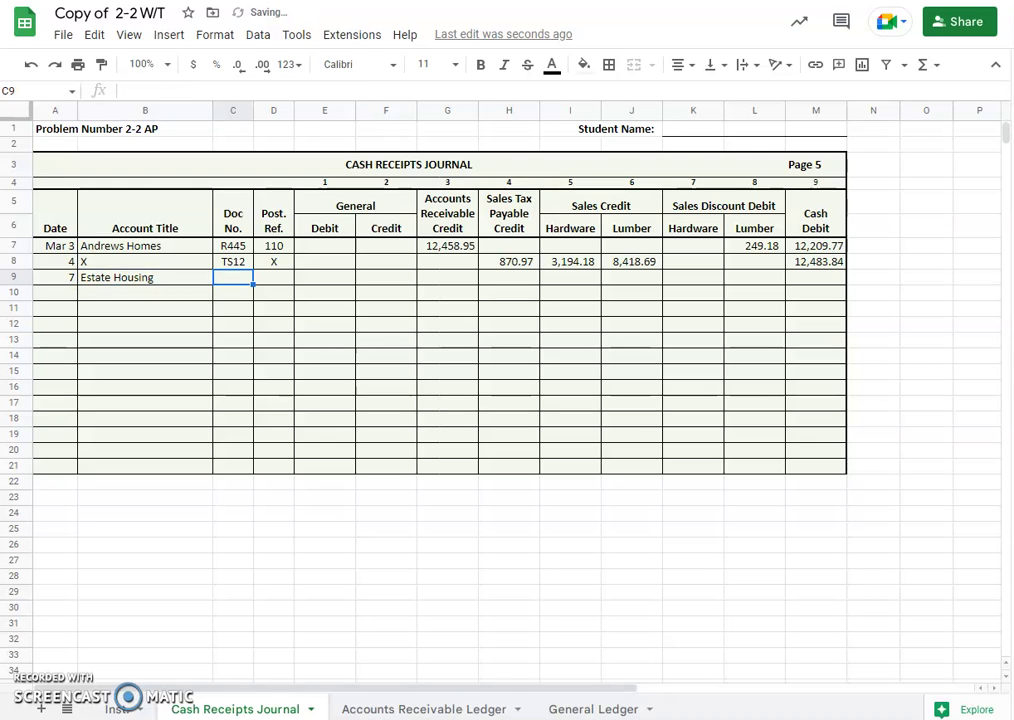
type("R")
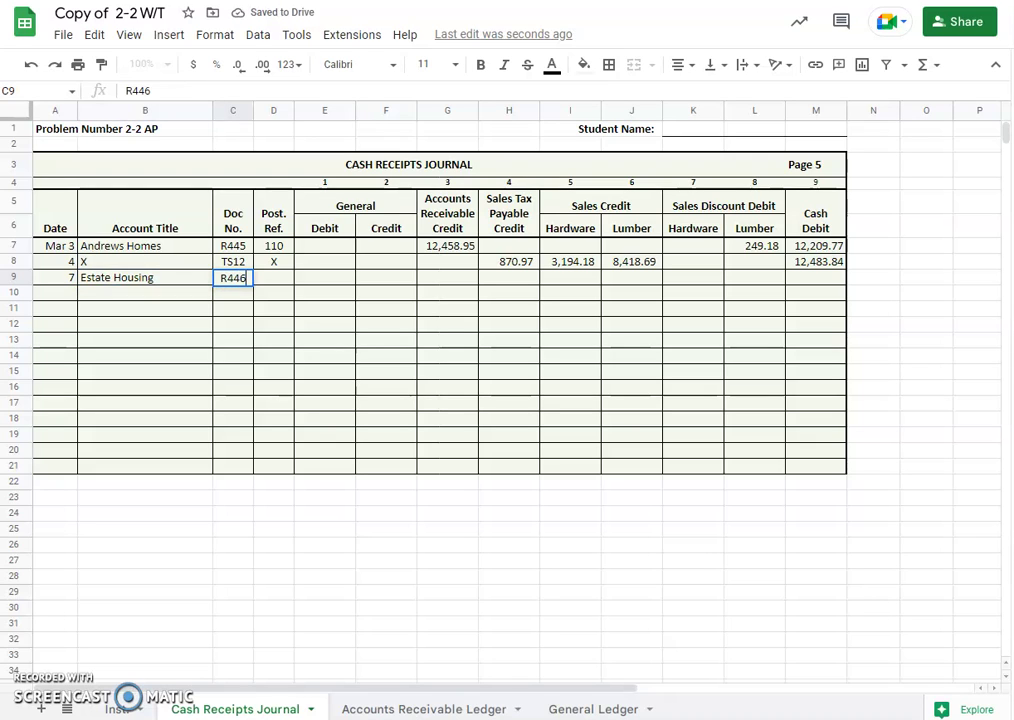
type("446")
key("Tab")
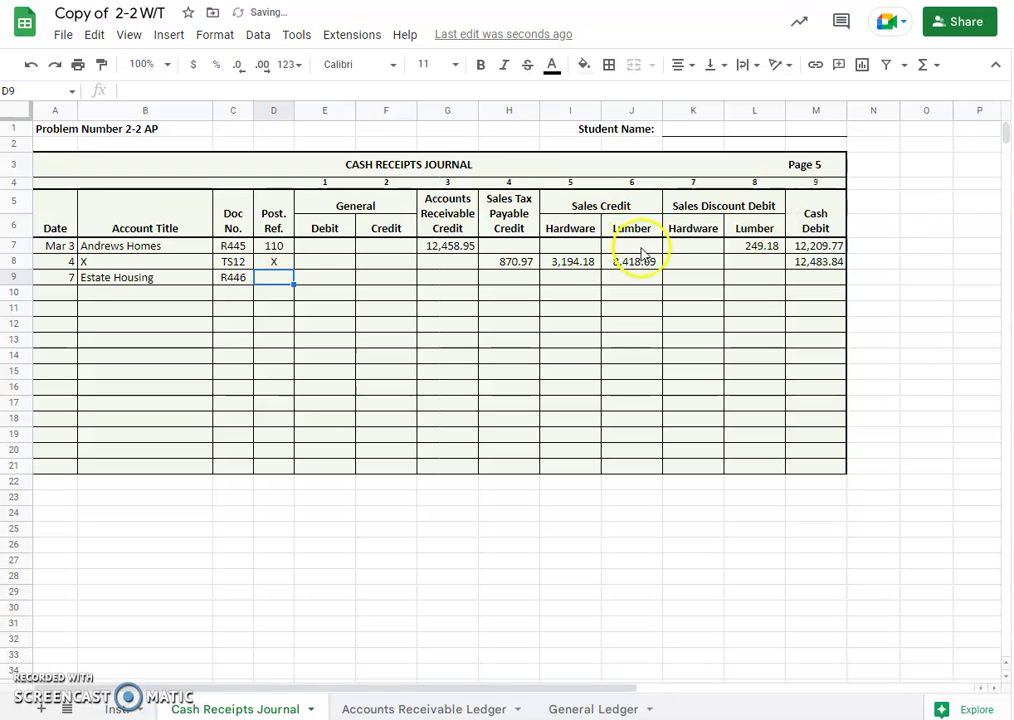
Enter the receivable credit =9248.17-833.02 (8,415.15) in G9
left_click(441, 278)
type("=")
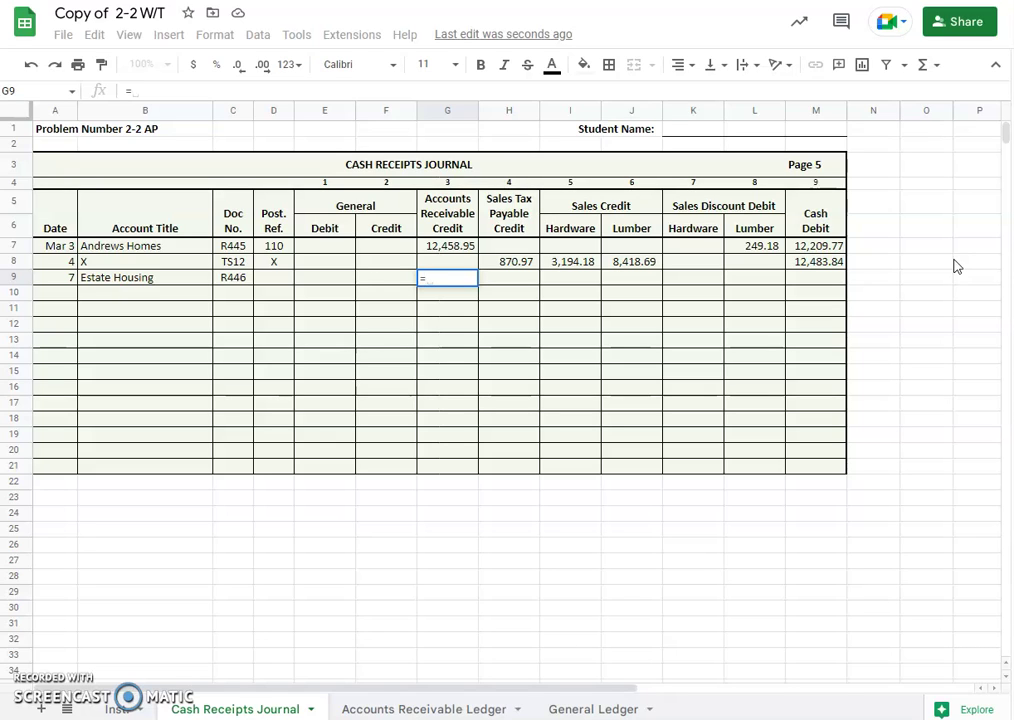
type("924")
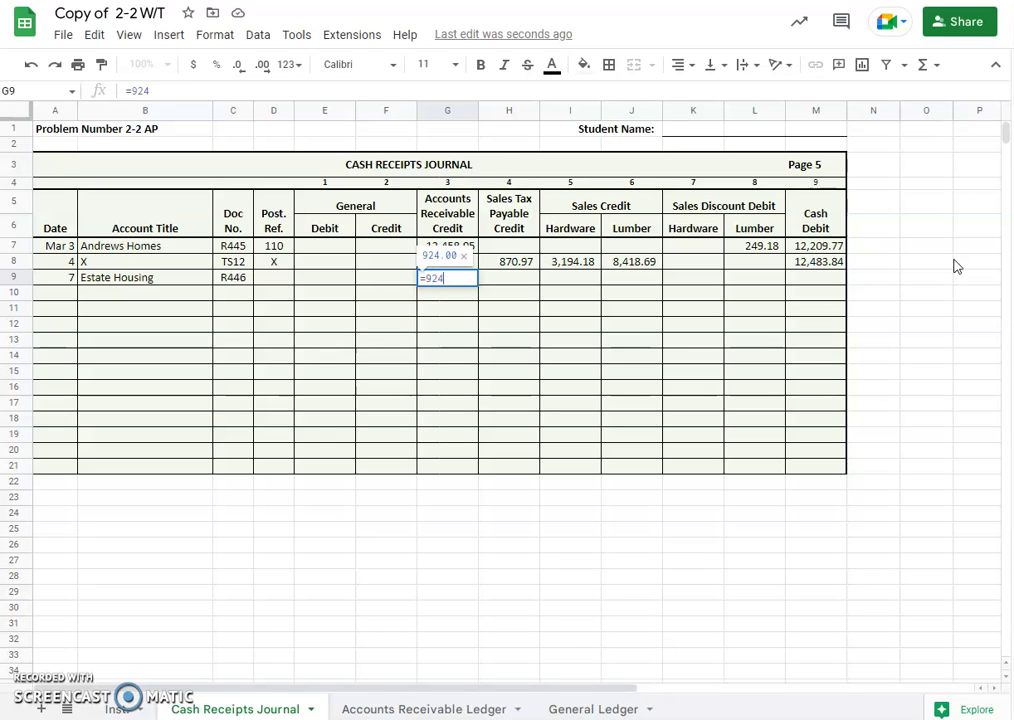
type("8.17")
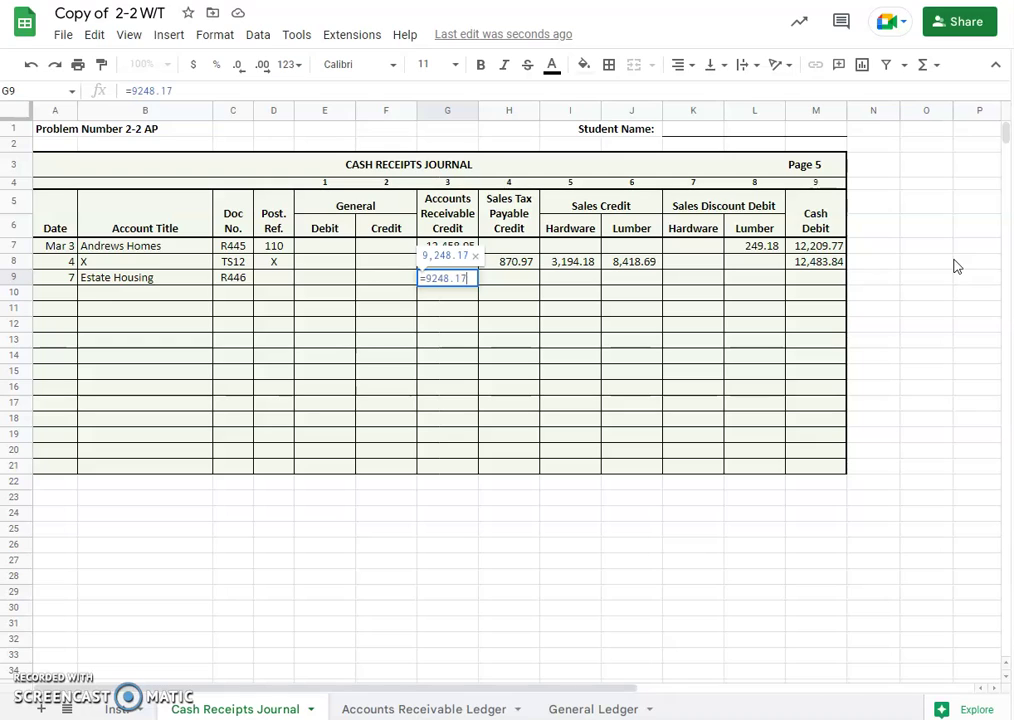
type("-")
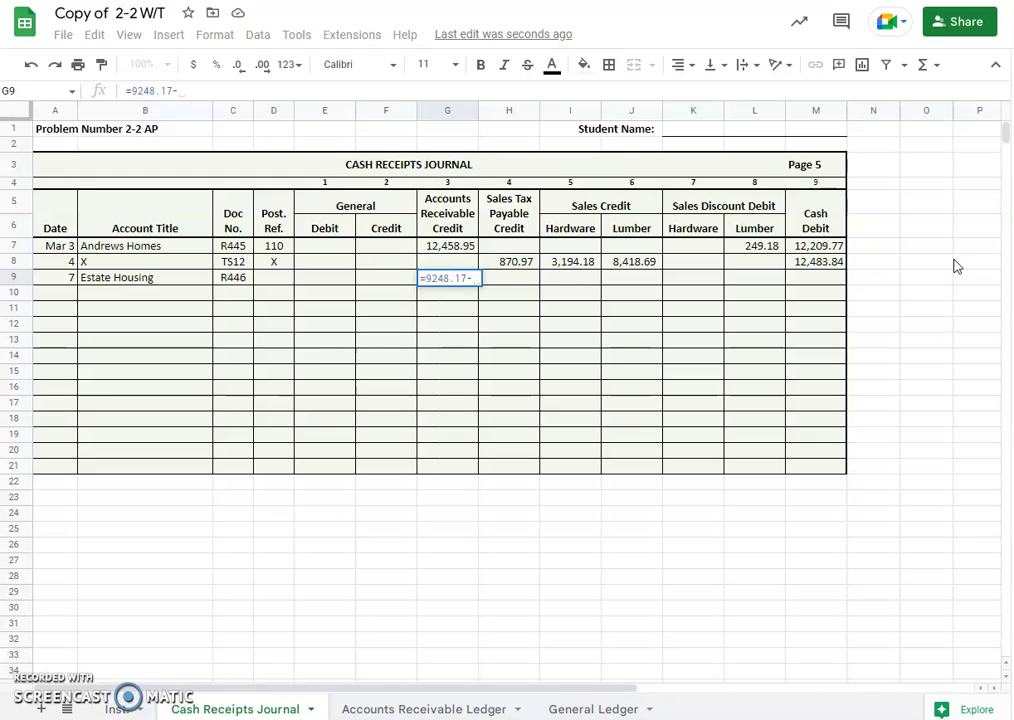
type("833.02")
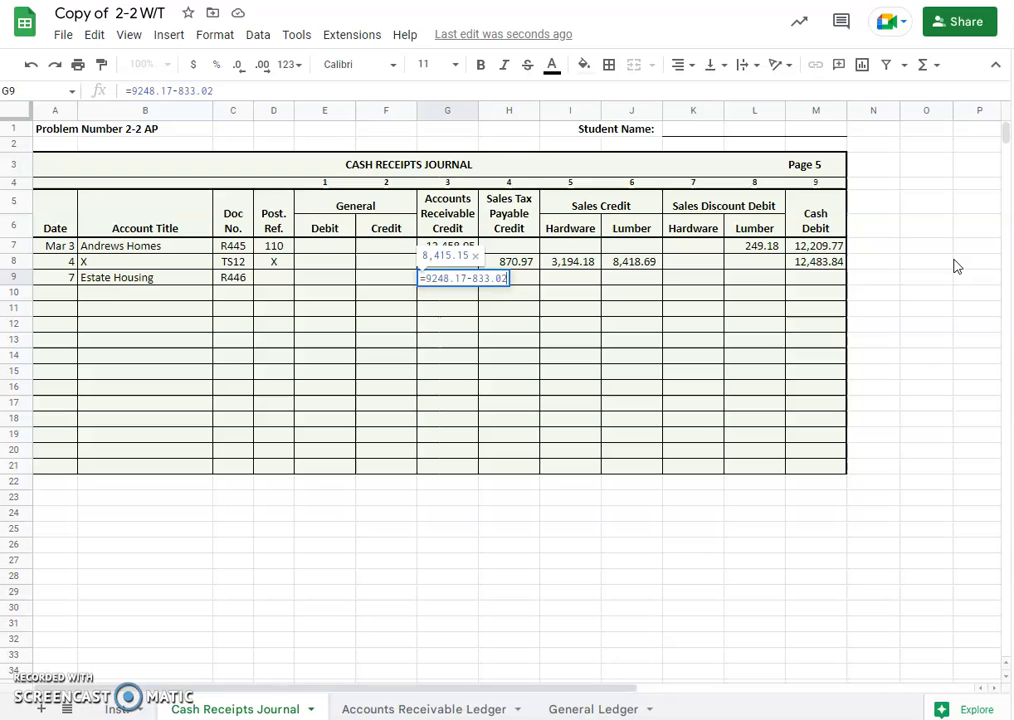
key("Return")
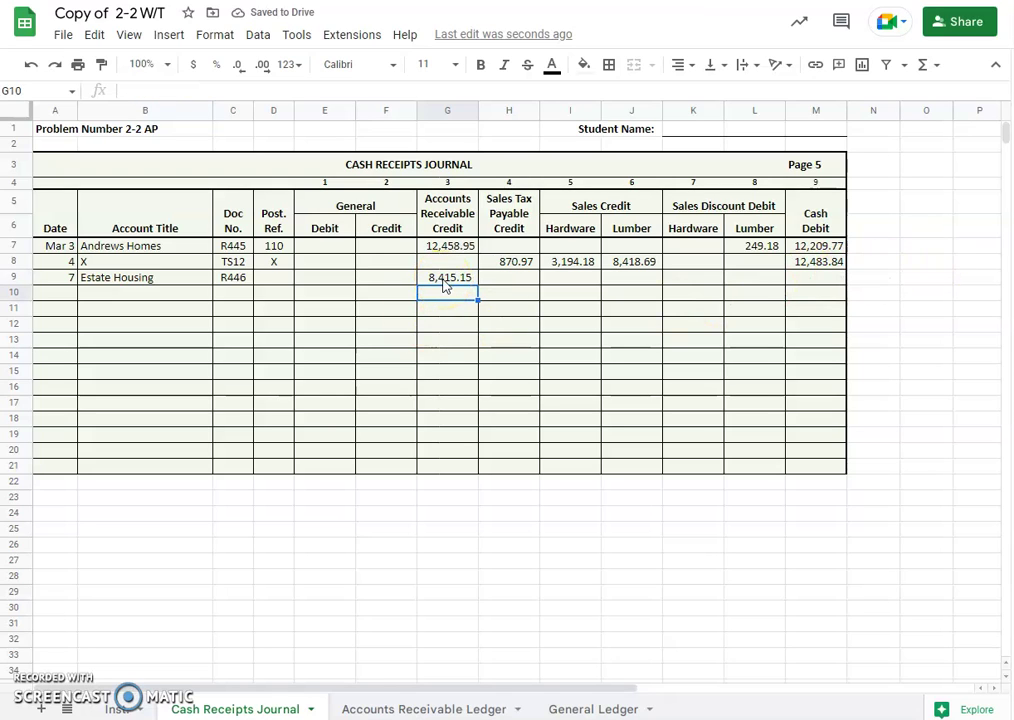
left_click(757, 279)
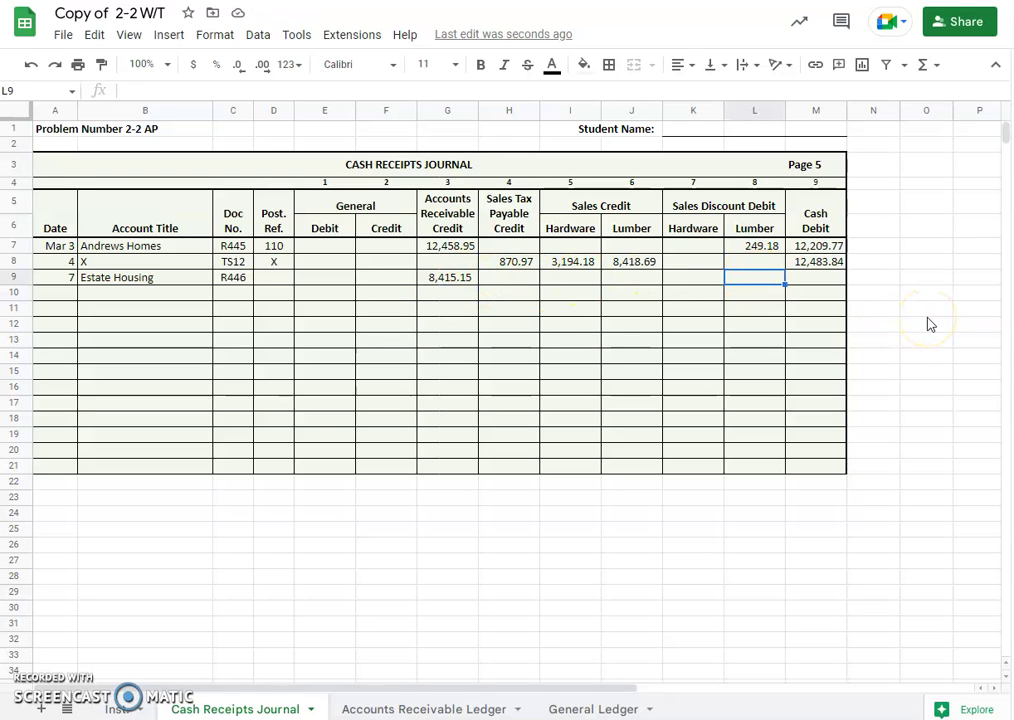
Enter the 2% lumber sales discount =G9*.02 (168.30) in L9
type("=")
left_click(437, 279)
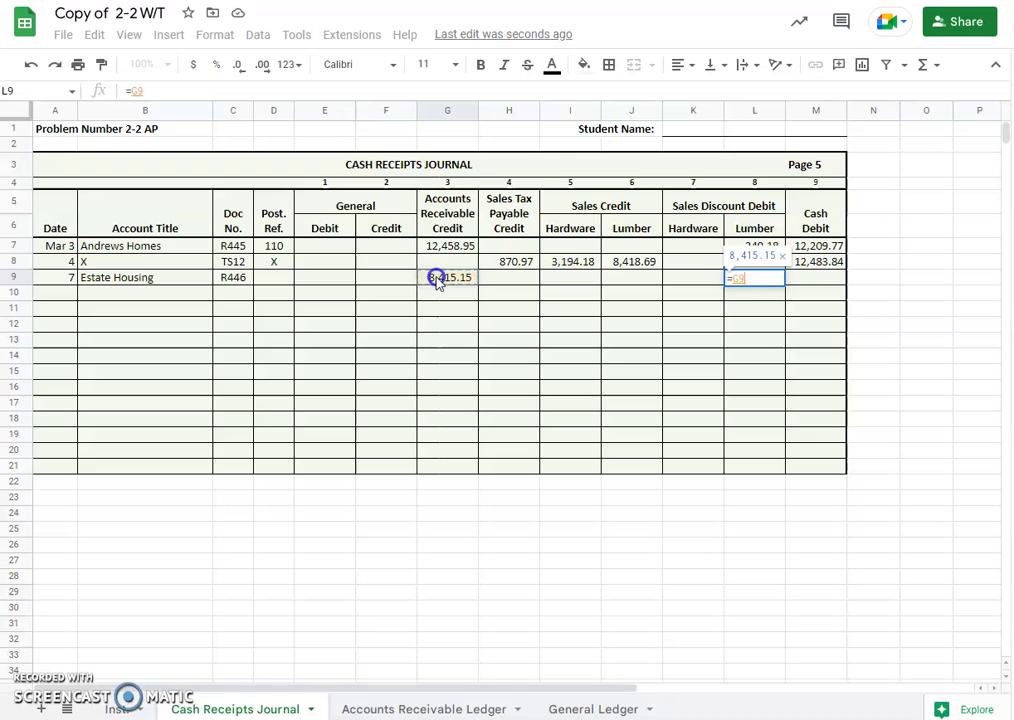
type("*.02")
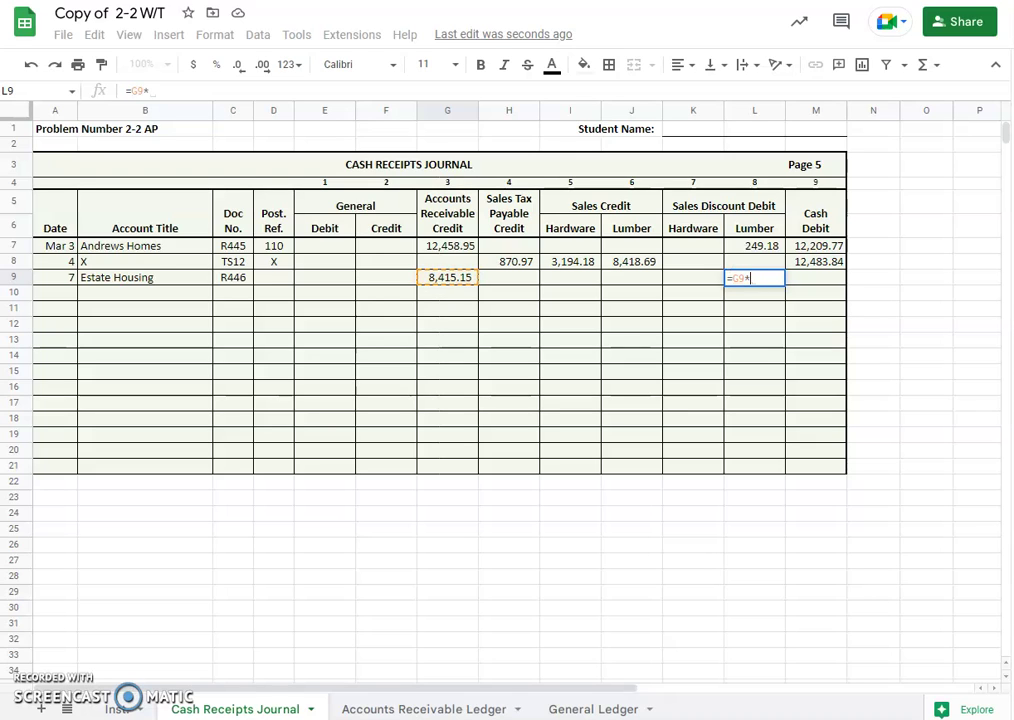
key("Return")
left_click(761, 282)
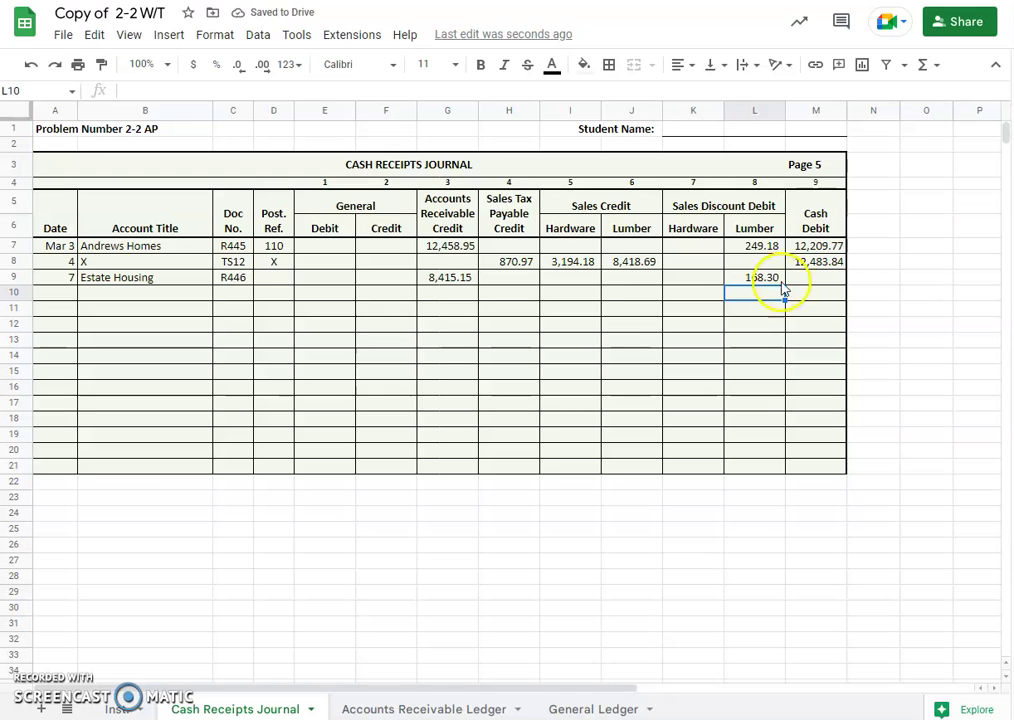
Enter the cash debit =G9-L9 (8,246.85) in M9 and review the row
left_click(818, 283)
type("=")
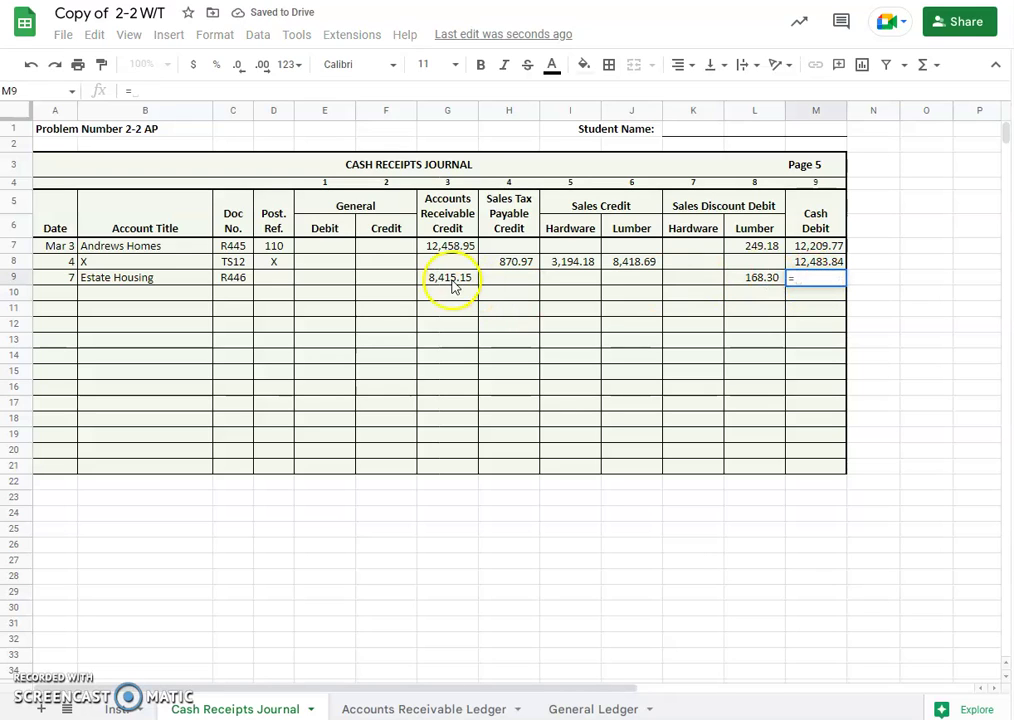
left_click(450, 282)
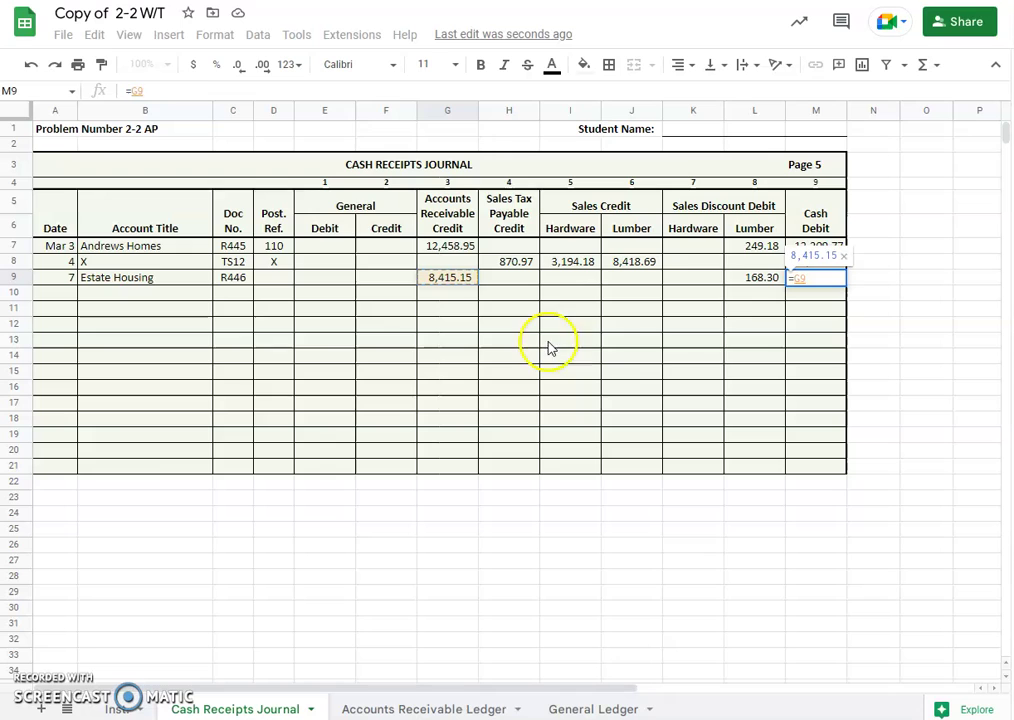
type("-")
left_click(755, 280)
key("Return")
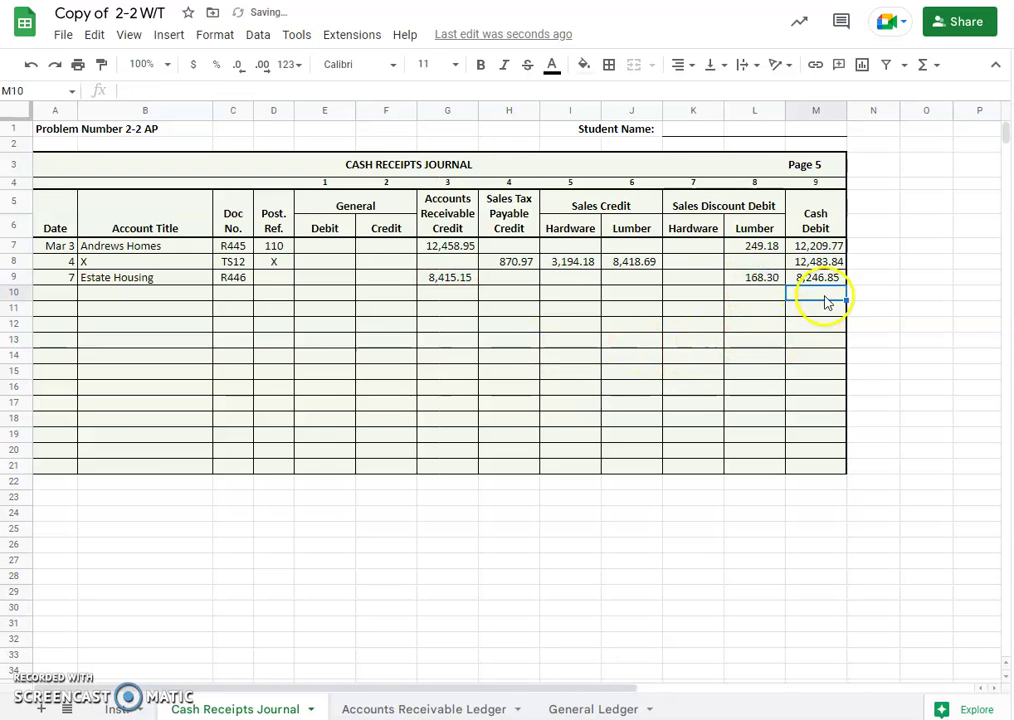
left_click(822, 283)
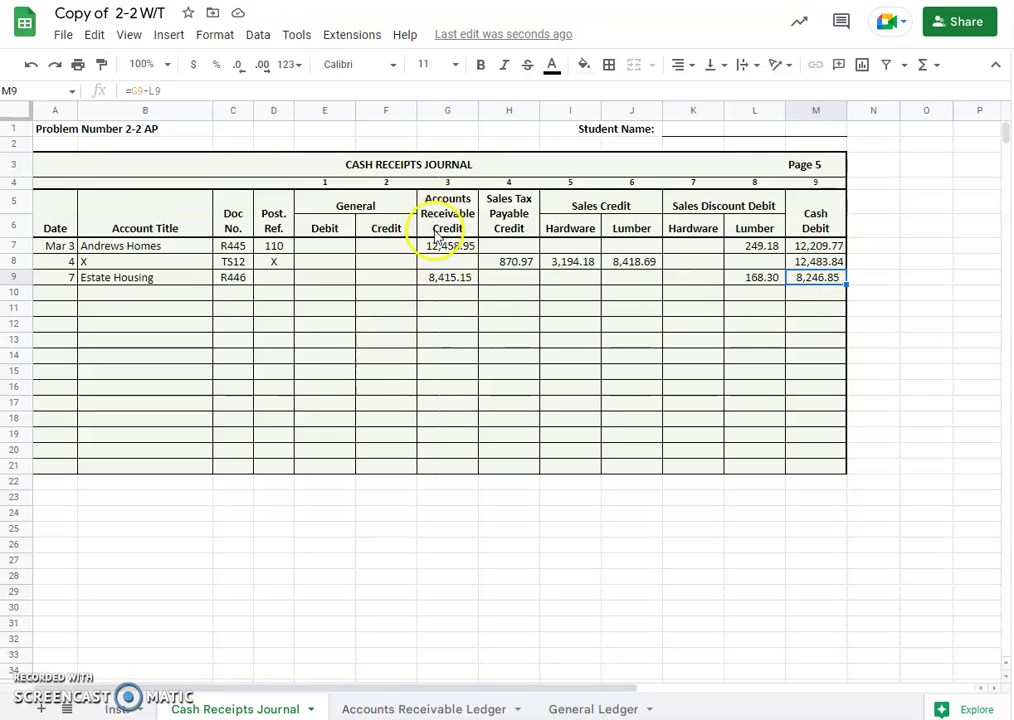
left_click(140, 281)
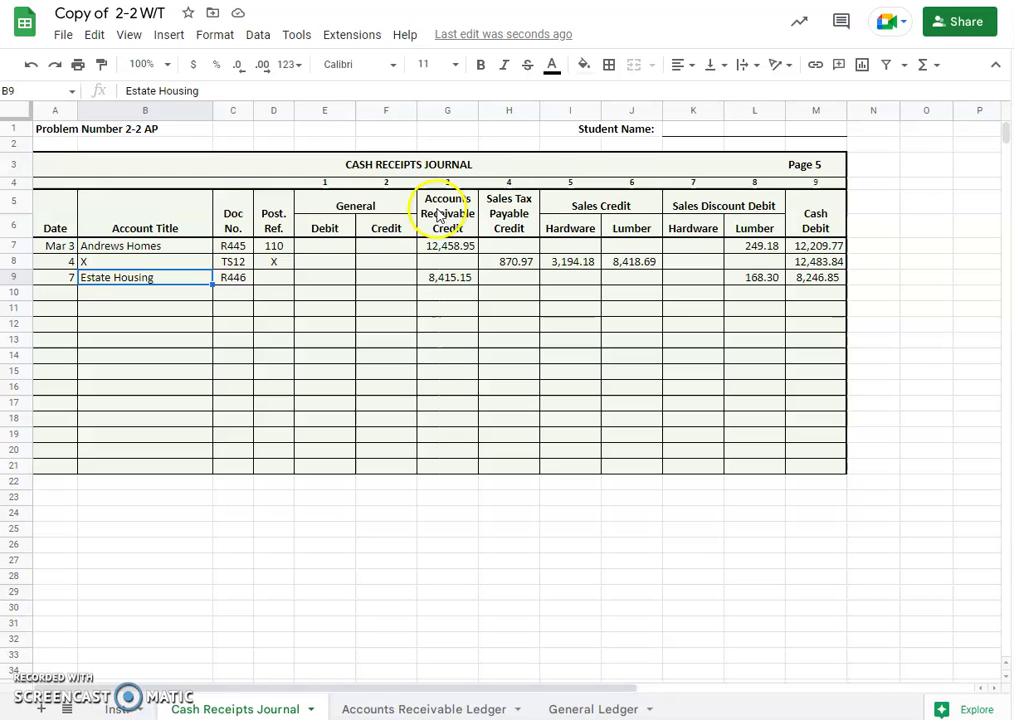
In the Accounts Receivable Ledger, add Estate Housing's date 7 line with an 8,415.15 credit
left_click(450, 279)
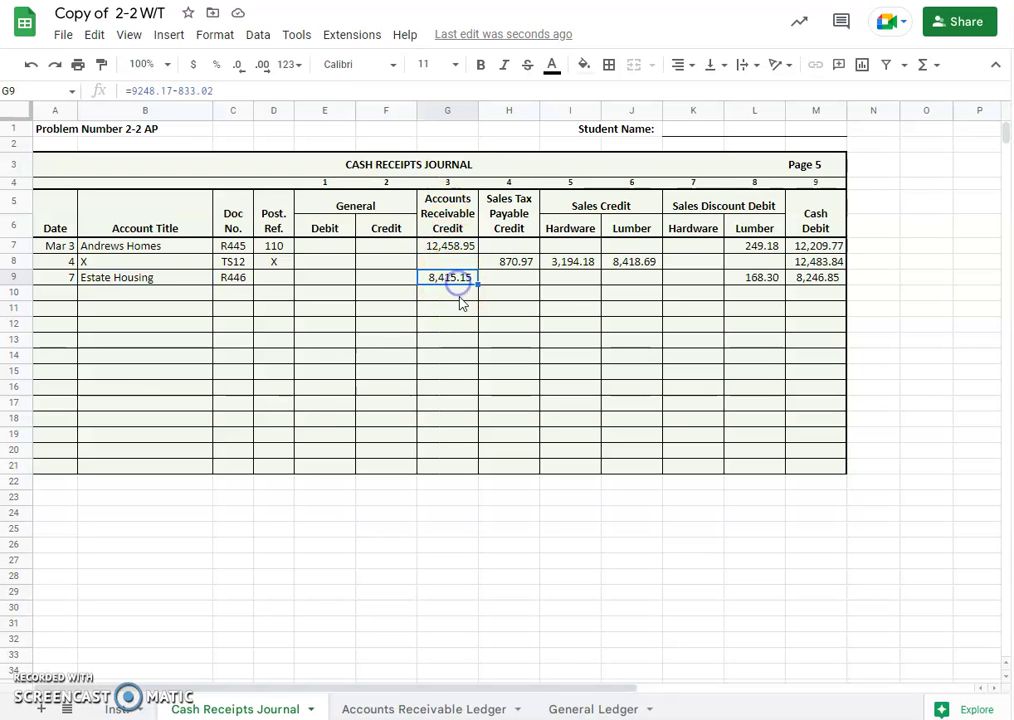
left_click(415, 710)
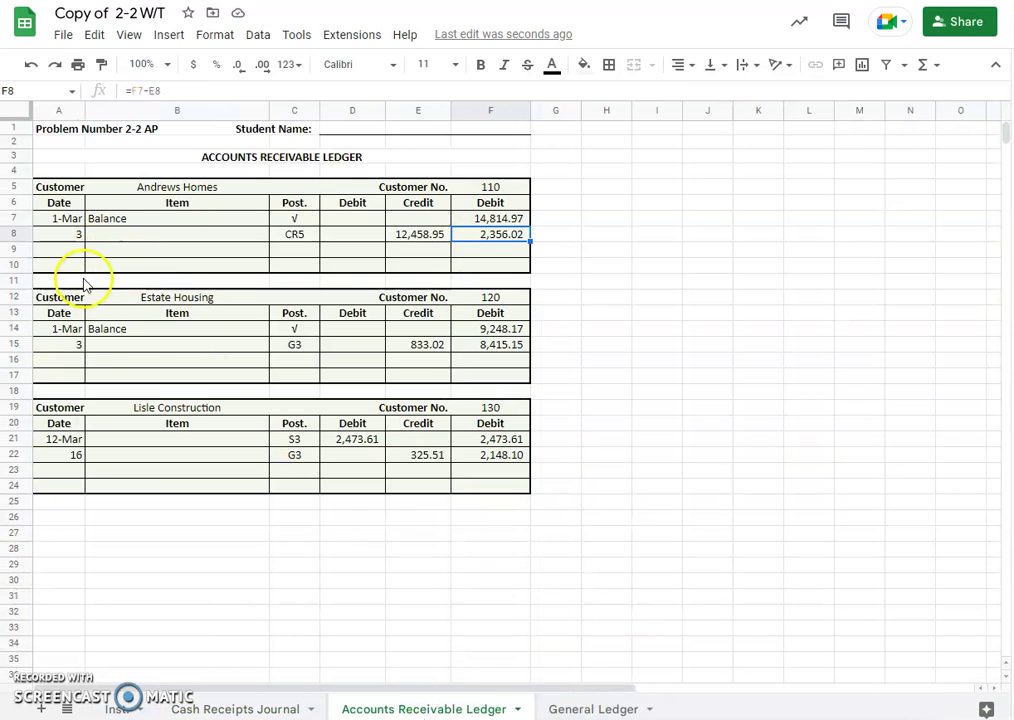
left_click(62, 360)
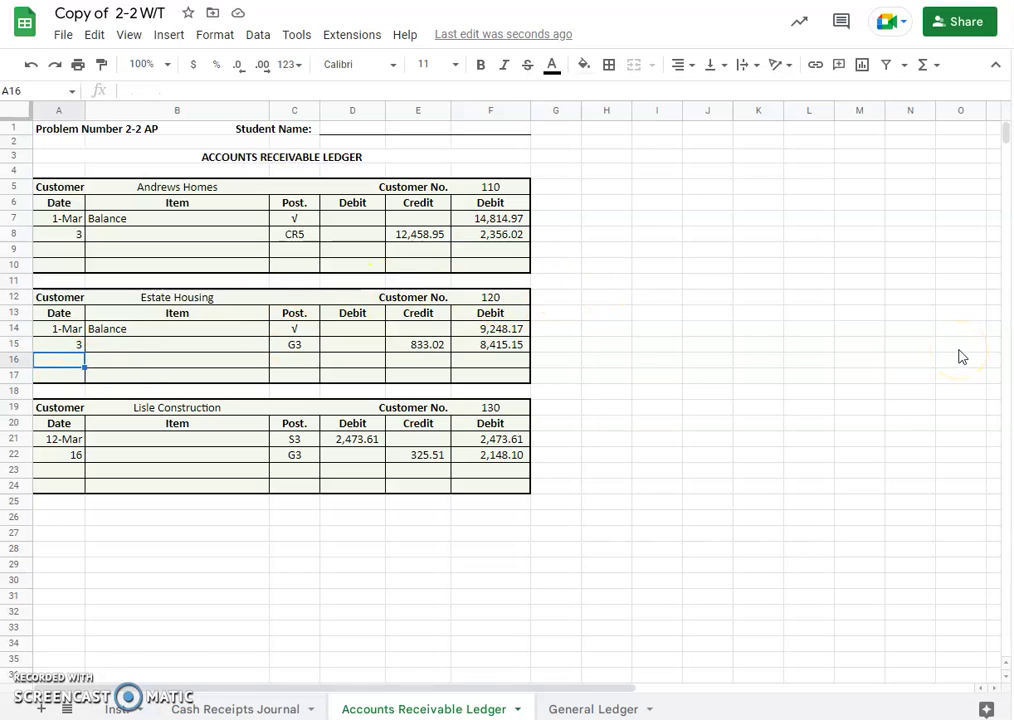
type("7")
key("Tab")
key("Tab")
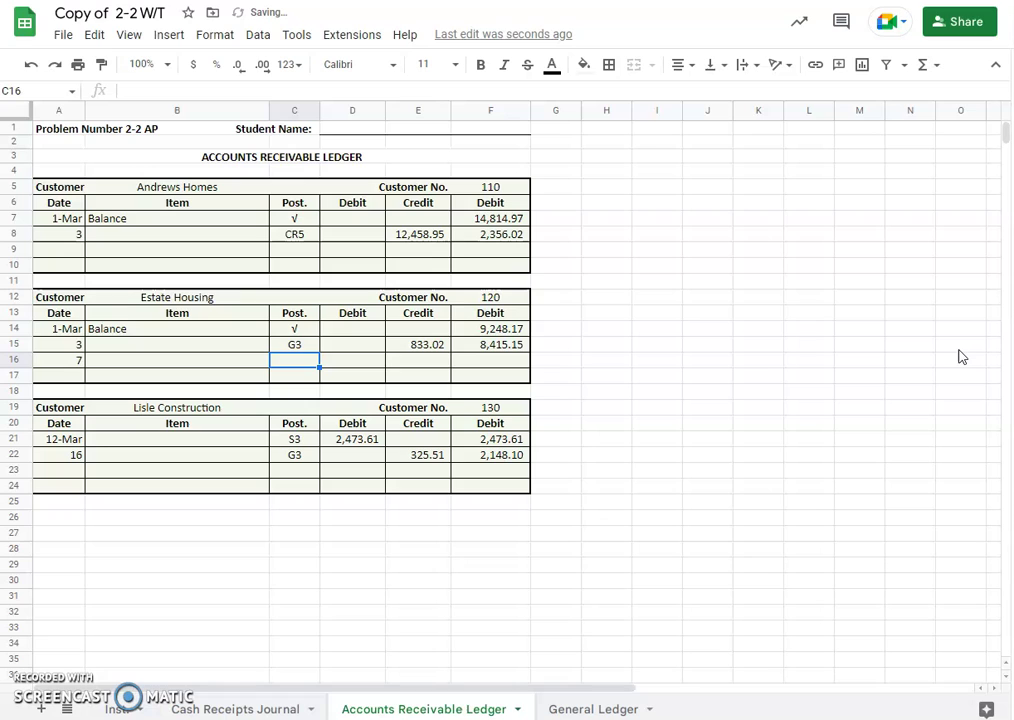
left_click(309, 366)
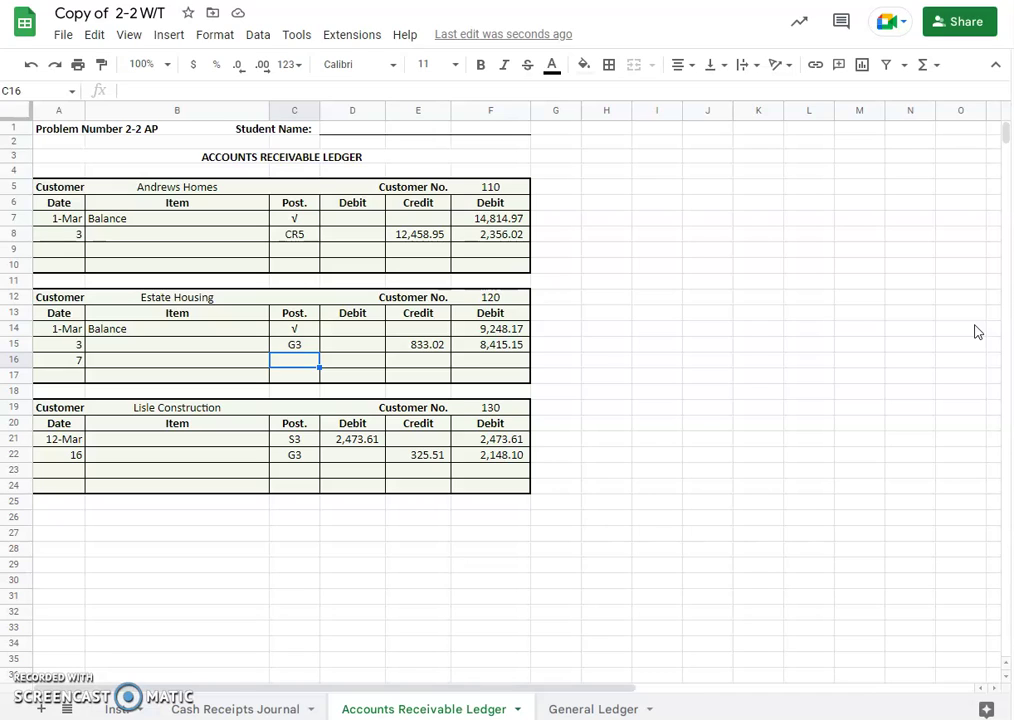
key("Tab")
key("Tab")
type("841")
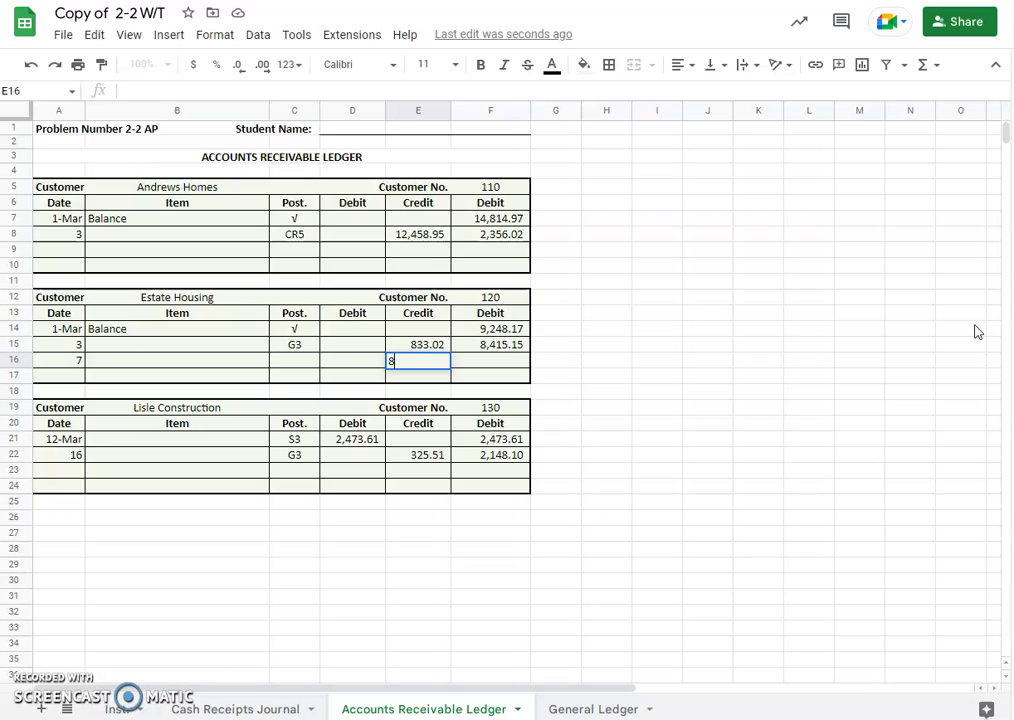
key("Tab")
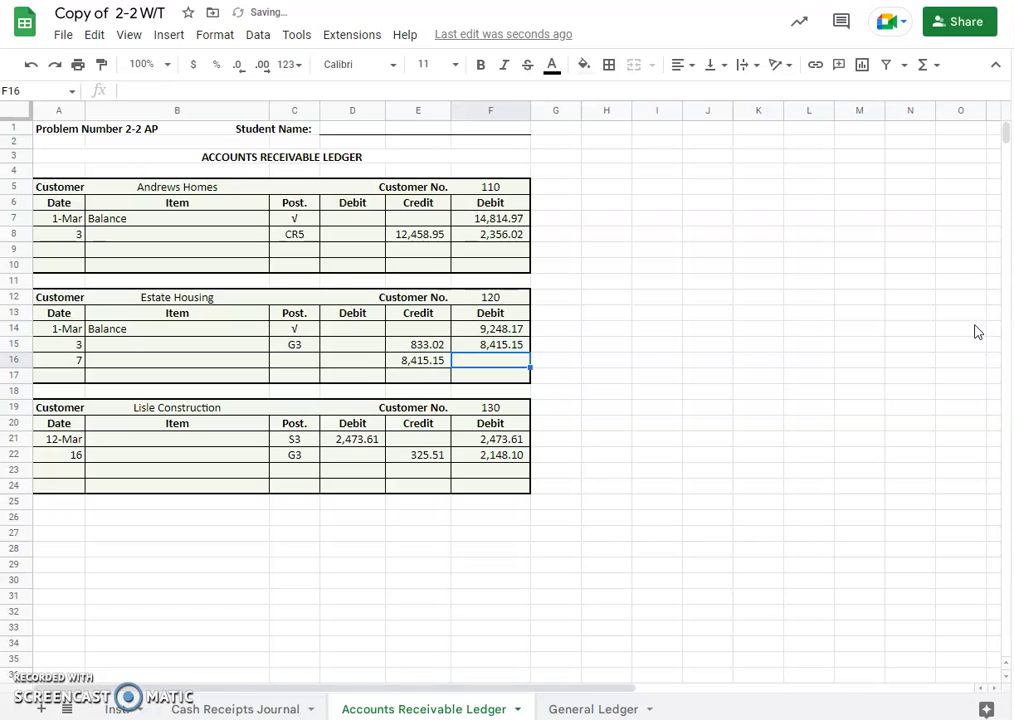
Compute the zero balance =F15-E16 and enter post reference CR5
type("=")
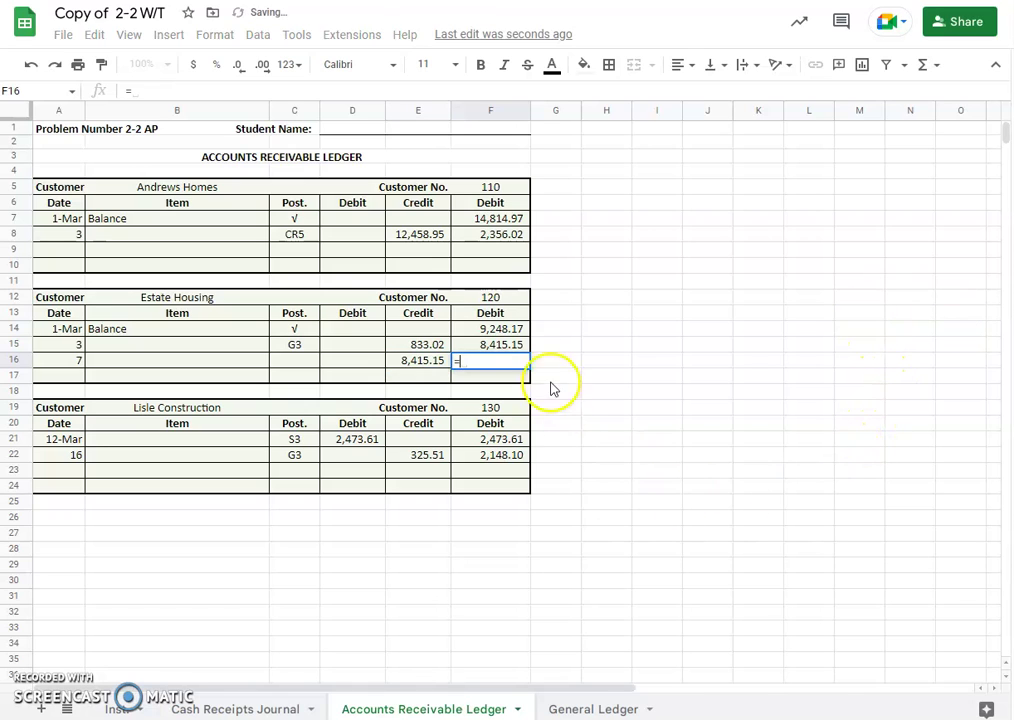
left_click(496, 345)
type("-")
left_click(420, 360)
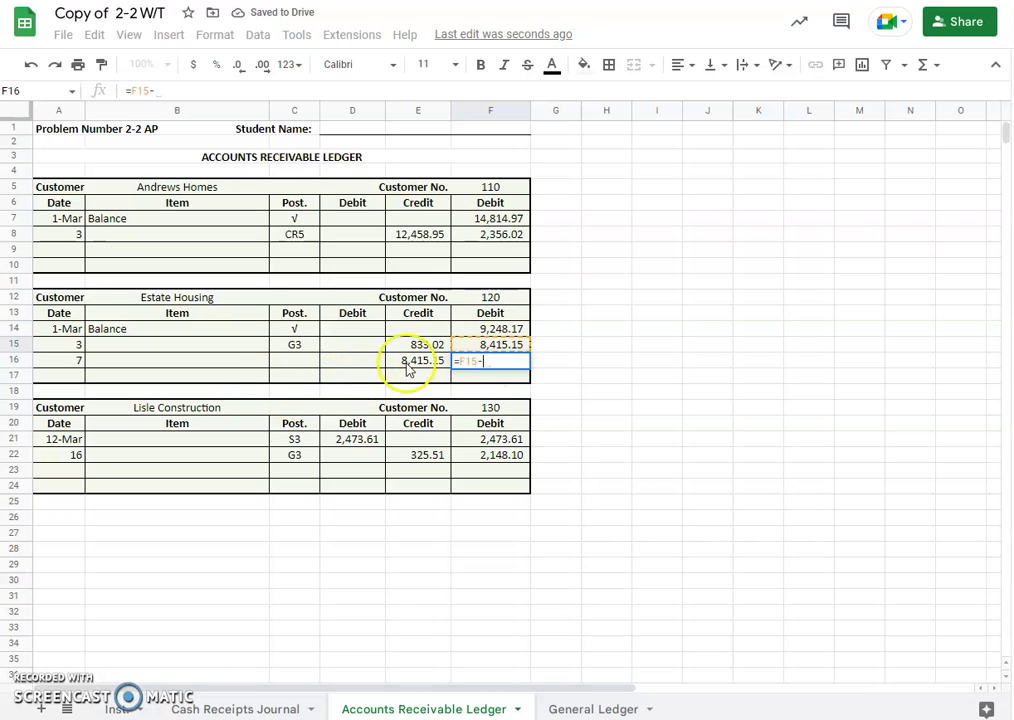
key("Return")
left_click(295, 361)
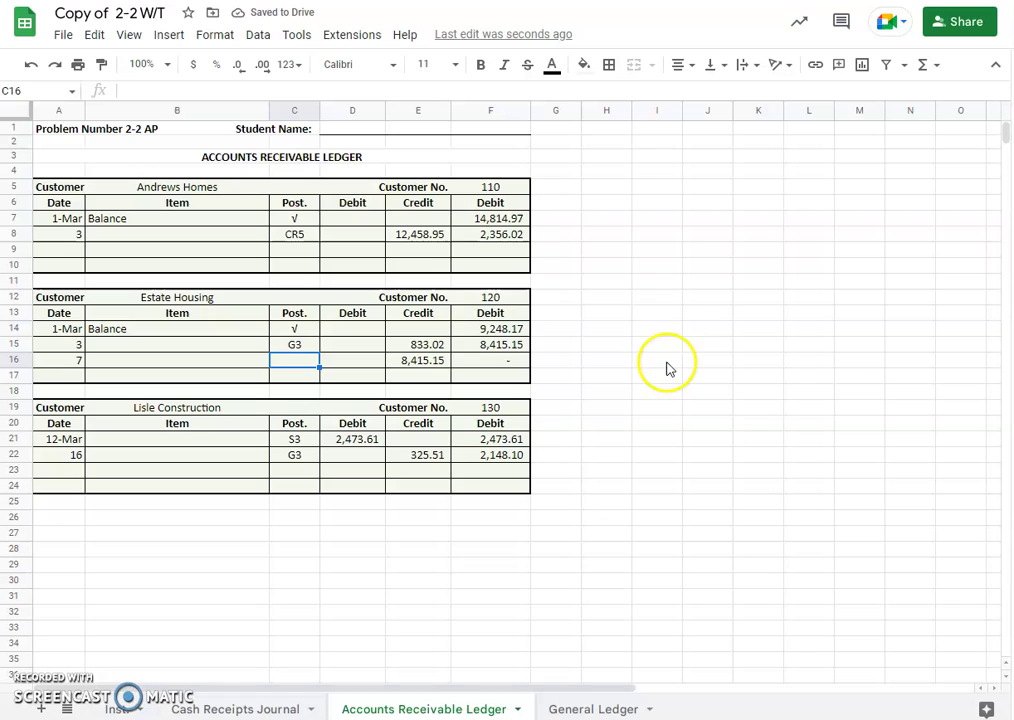
type("CR5")
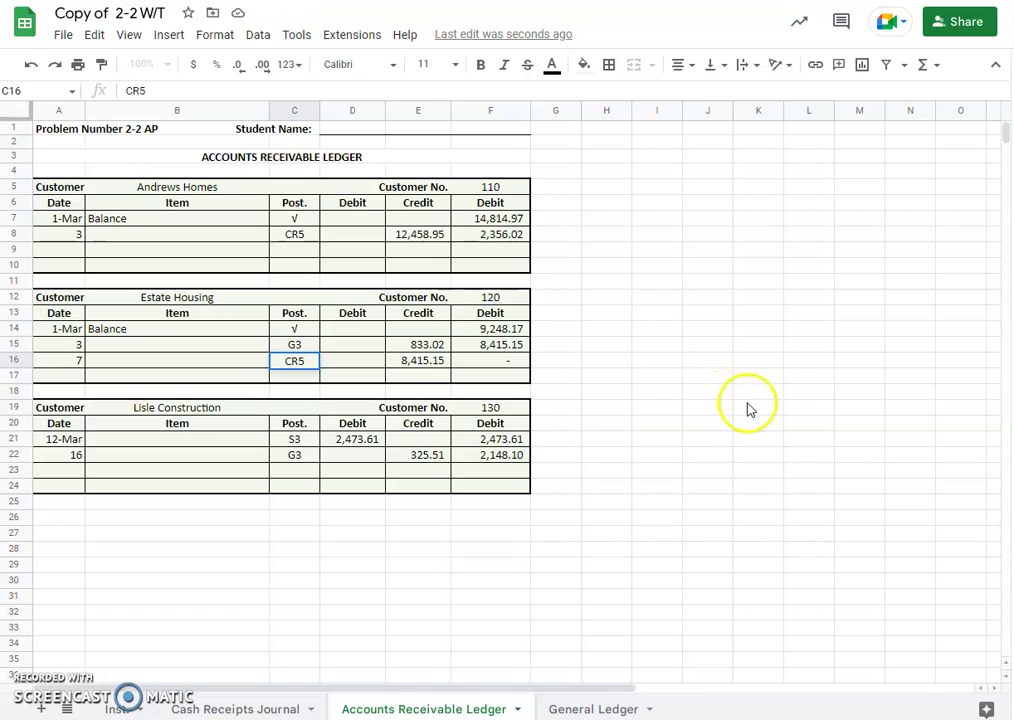
left_click(606, 389)
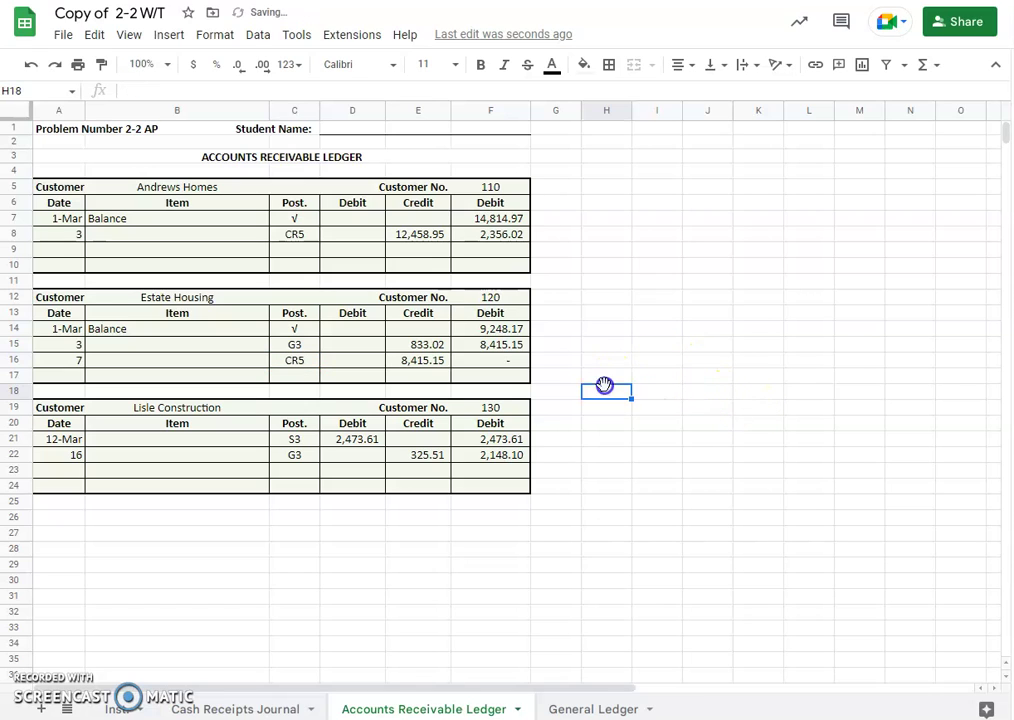
Enter post reference 120 in D9 for Estate Housing, then review the Inst sheet
left_click(256, 708)
left_click(278, 279)
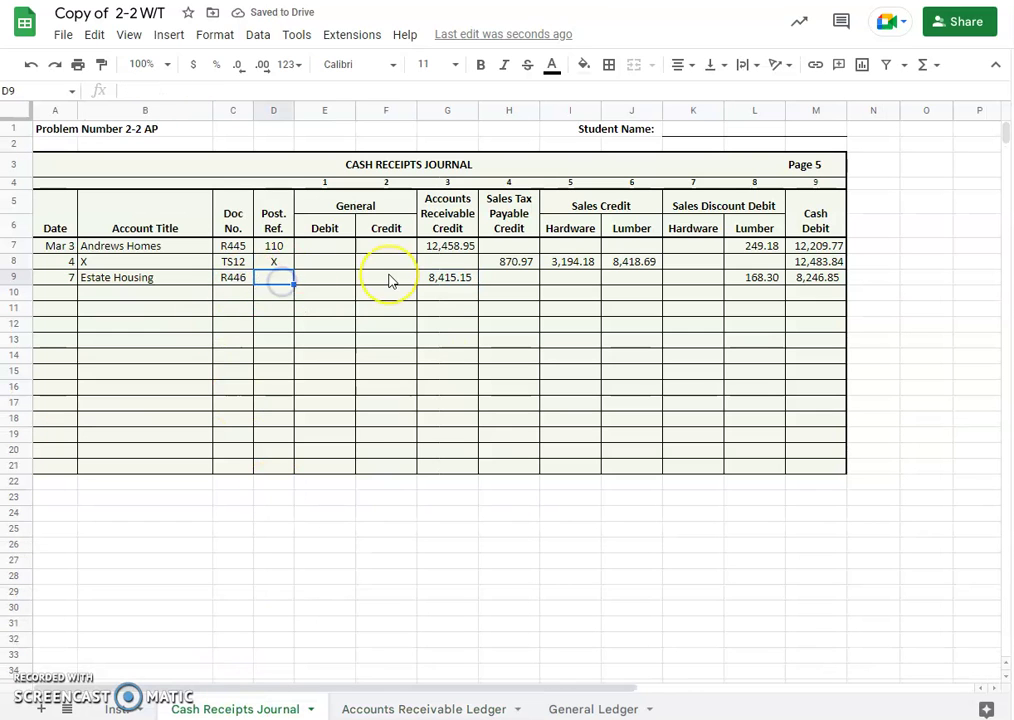
type("120")
key("Return")
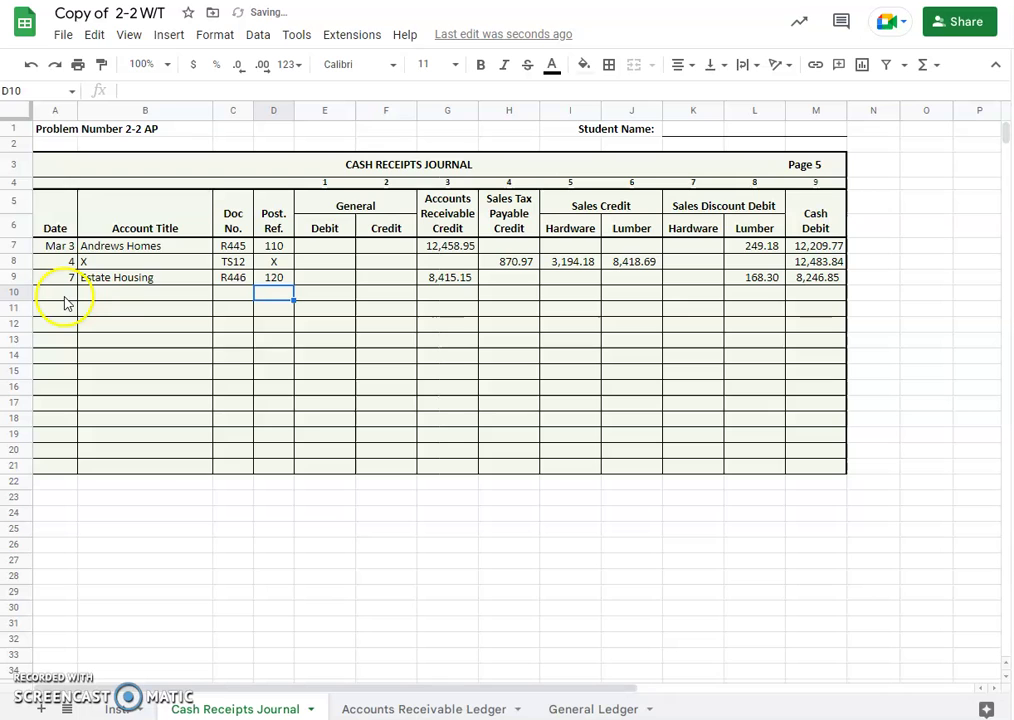
left_click(117, 709)
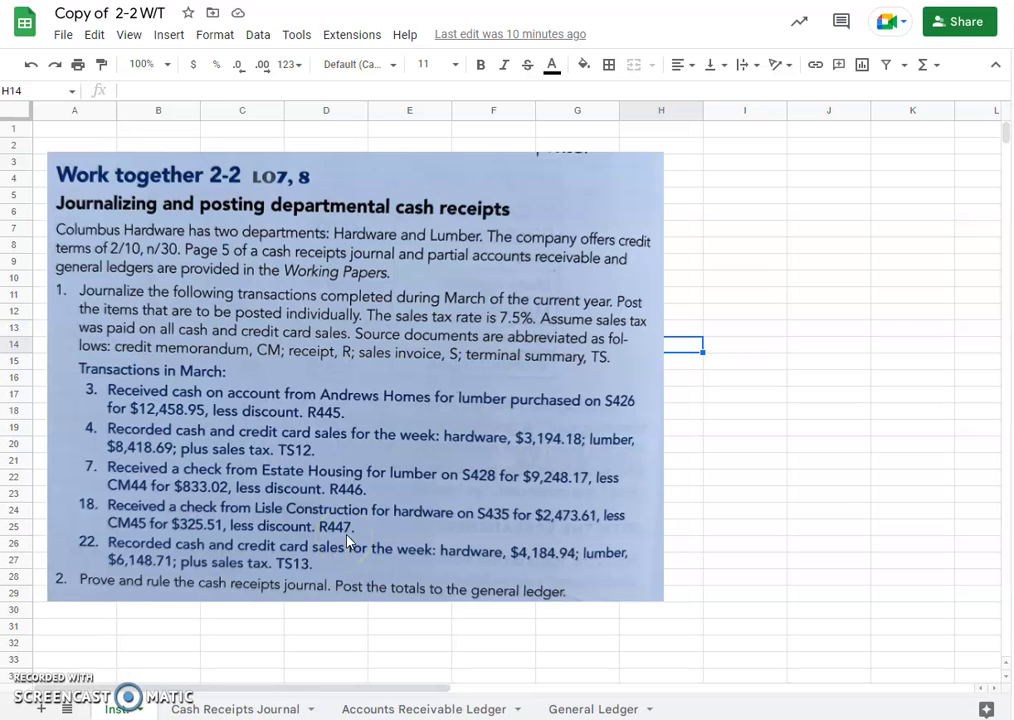
Enter date 18, Lisle Construction and document number R447 in journal row 10
left_click(252, 709)
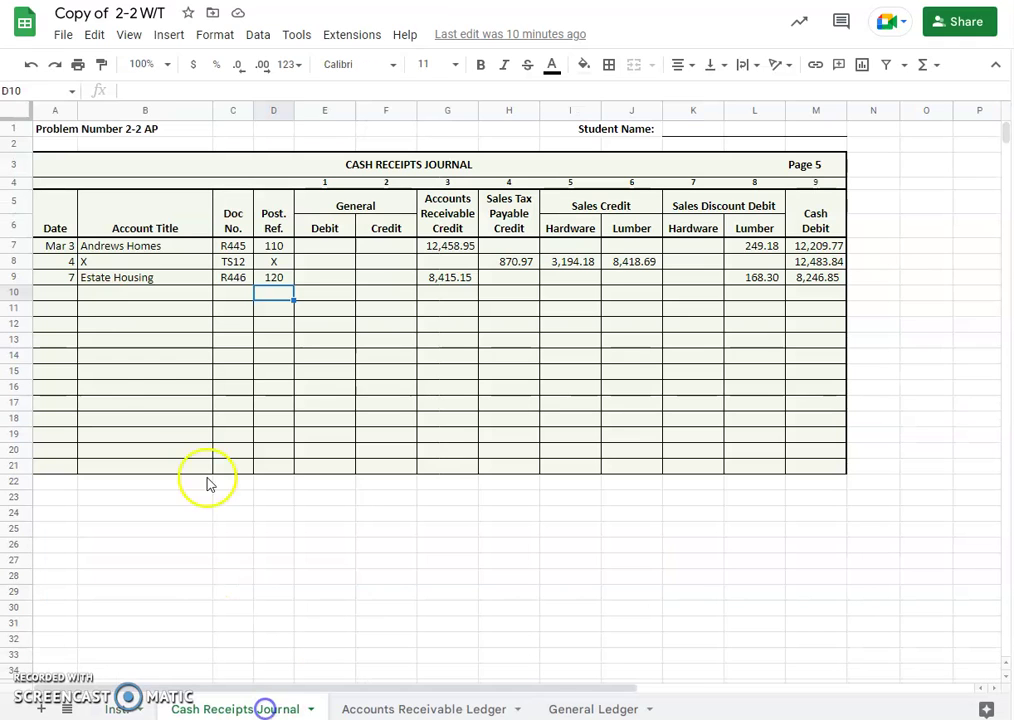
left_click(54, 290)
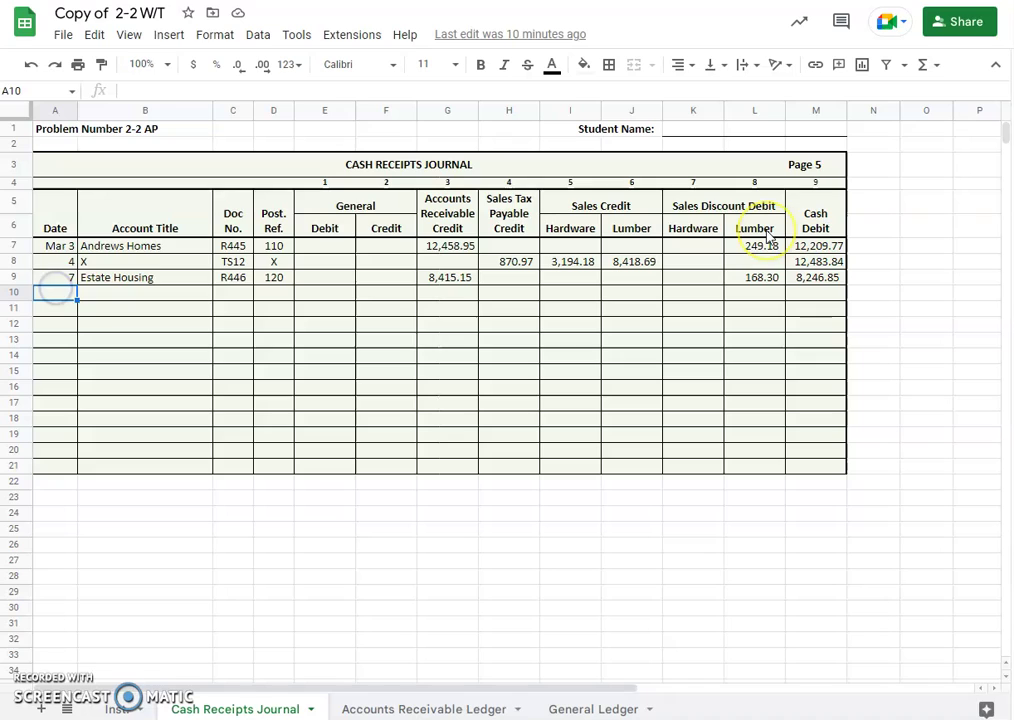
type("18")
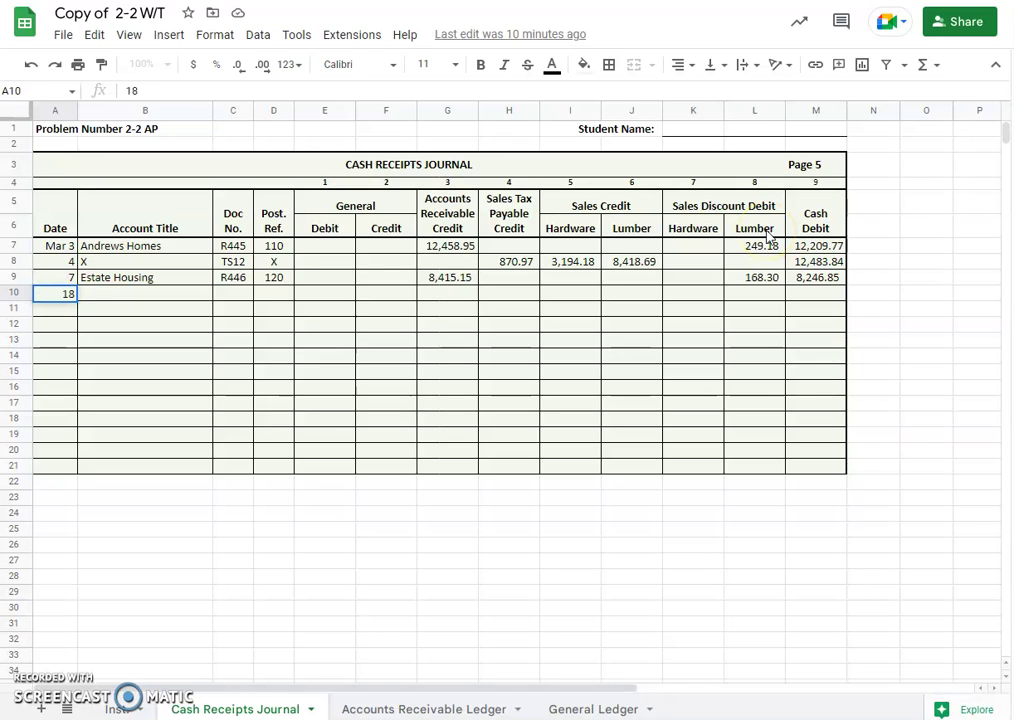
key("Tab")
type("Lis")
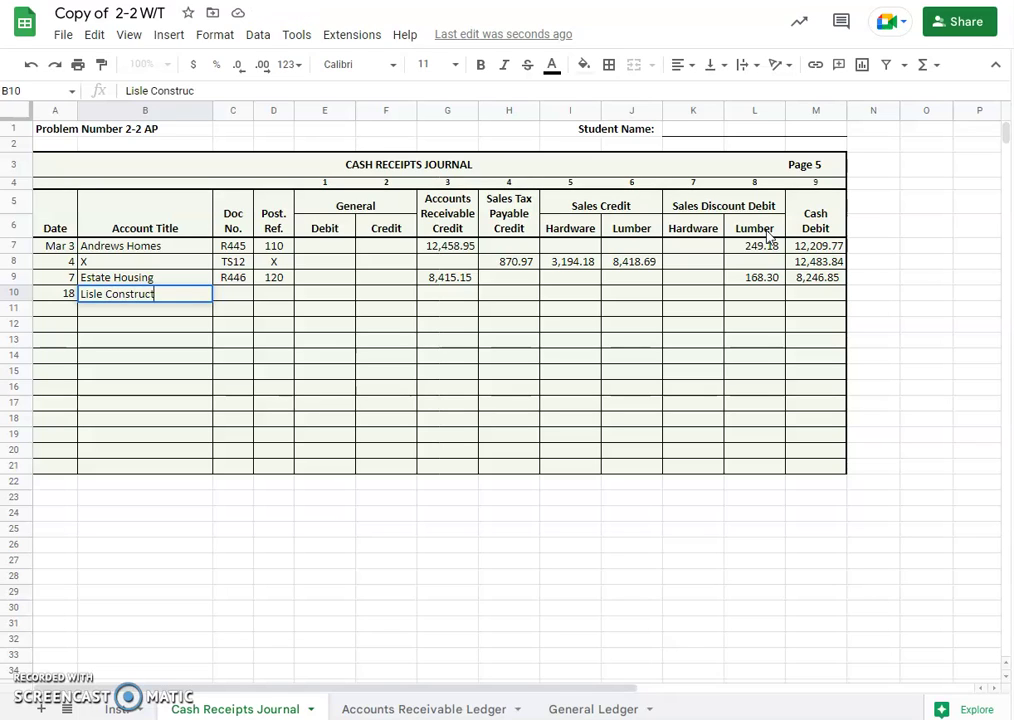
key("Tab")
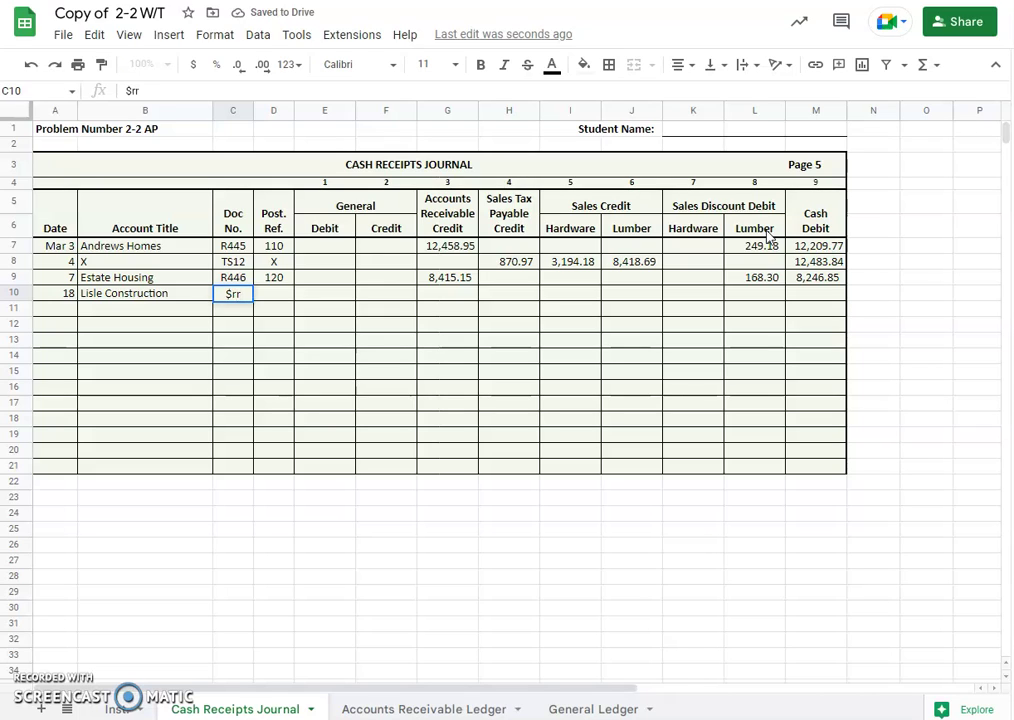
key("Tab")
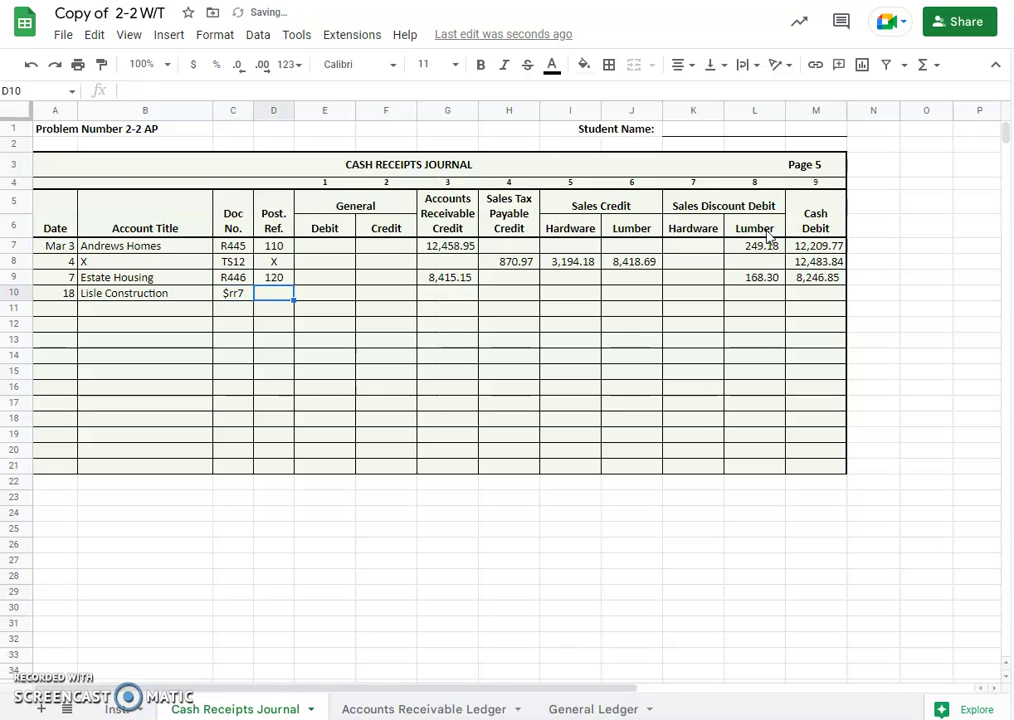
left_click(232, 293)
type("R447")
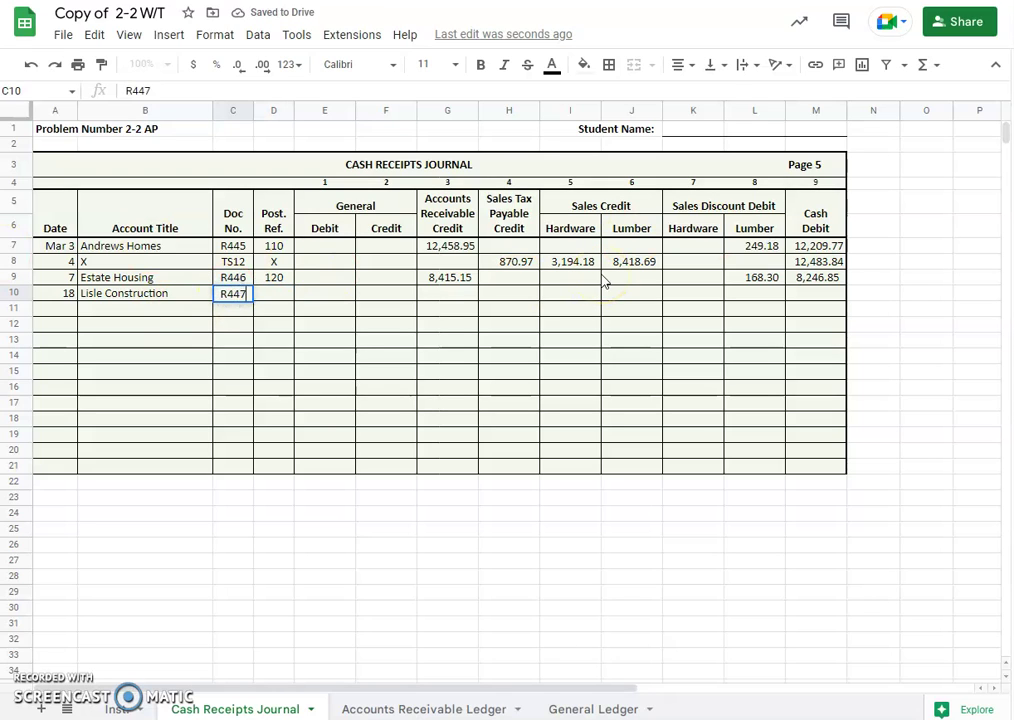
key("Tab")
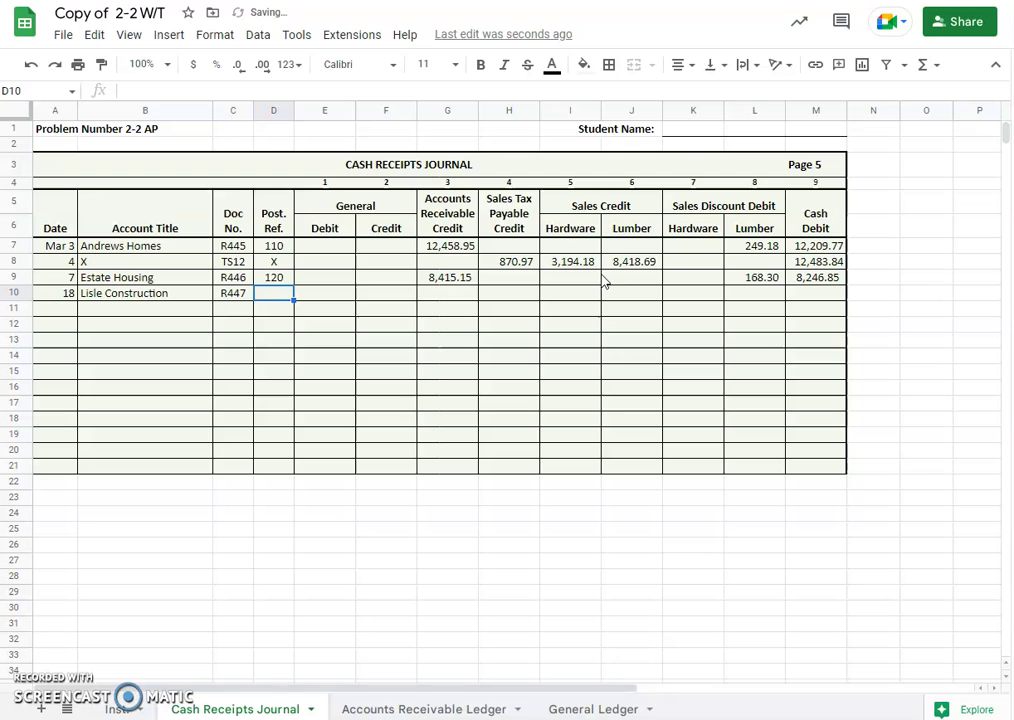
key("Tab")
key("Tab")
key("Tab")
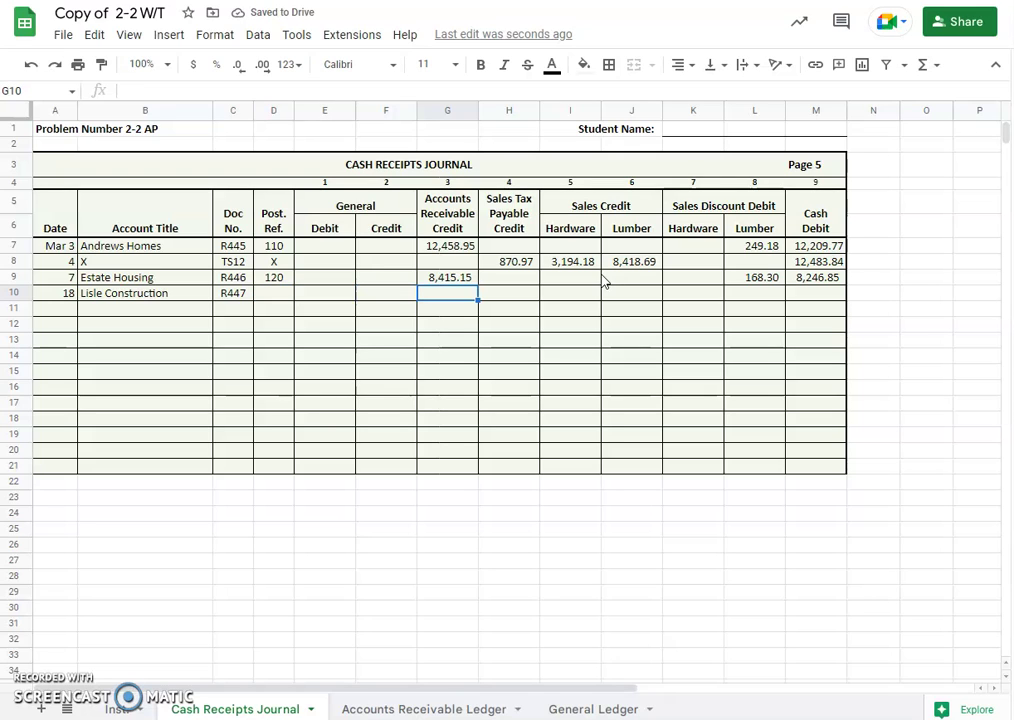
Enter =2473.61-325.51 in G10 for the 2,148.10 receivable credit
type("=")
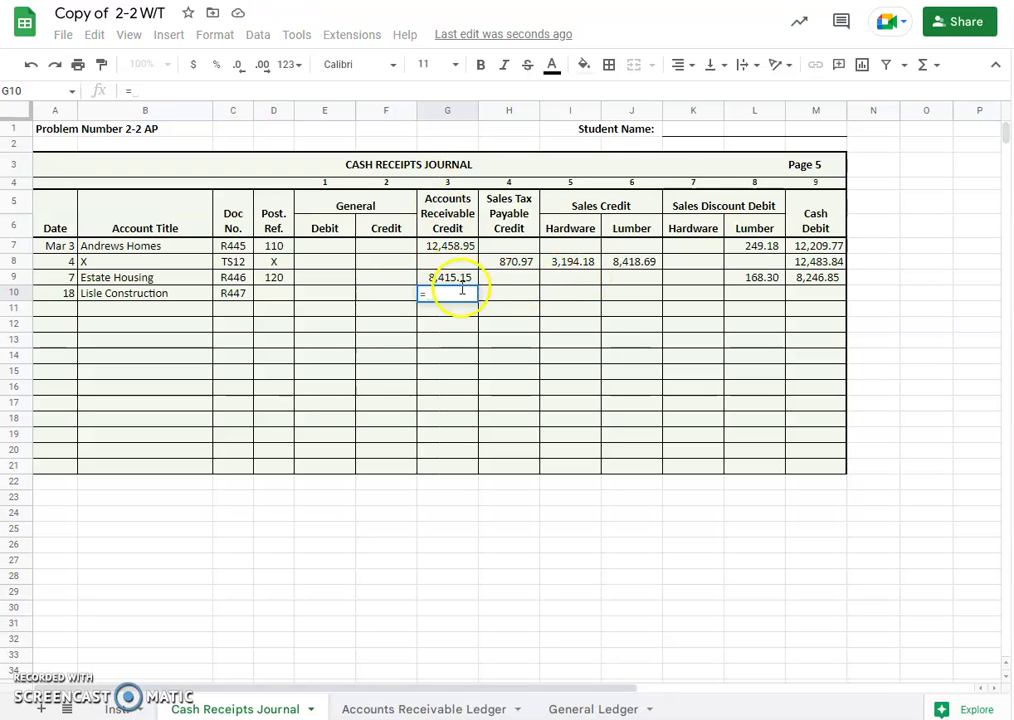
left_click(458, 293)
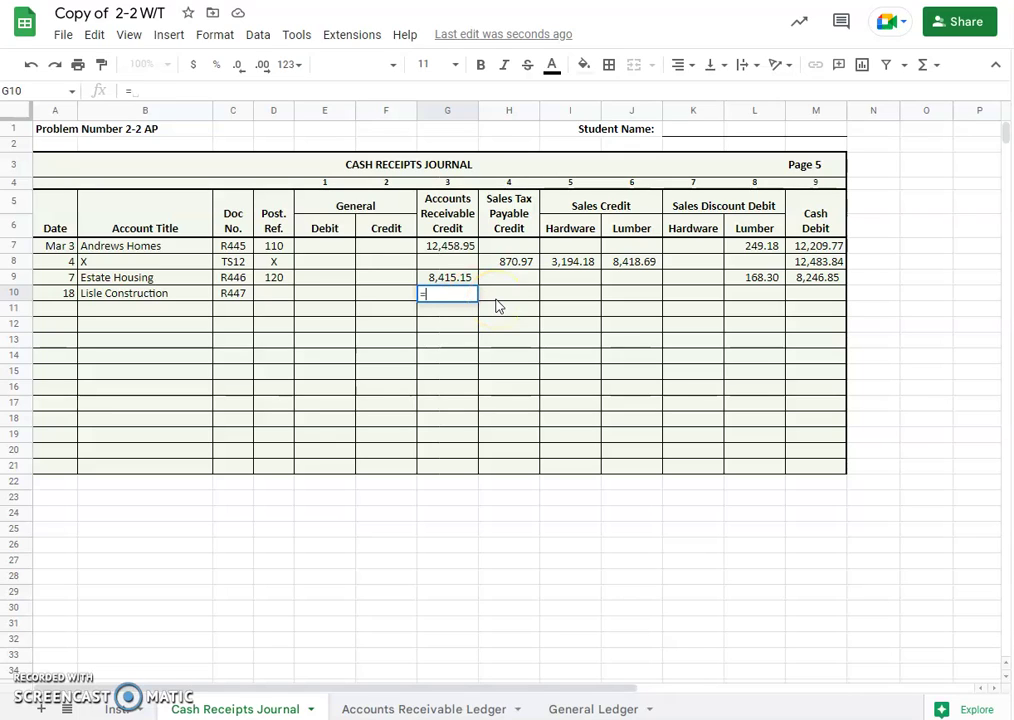
type("2473")
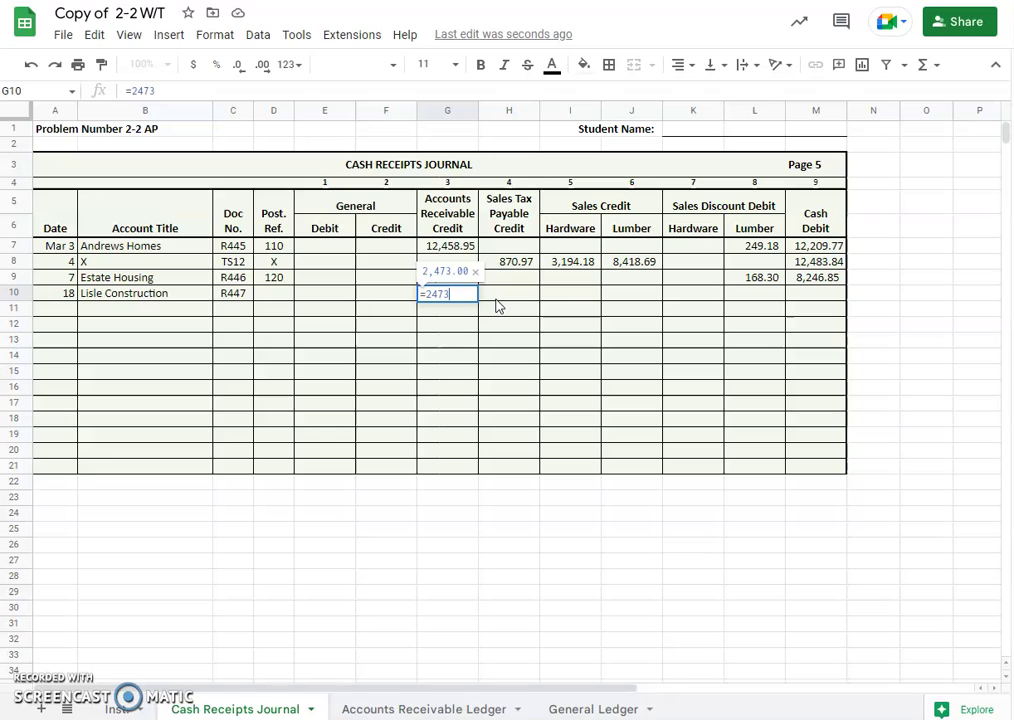
type(".61")
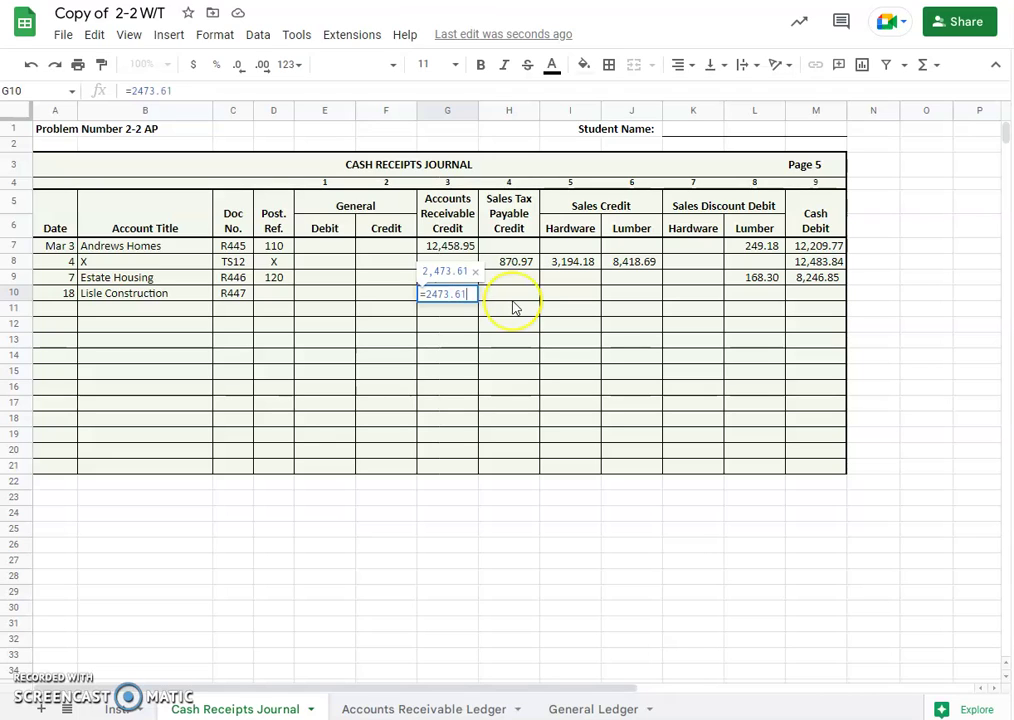
type("-")
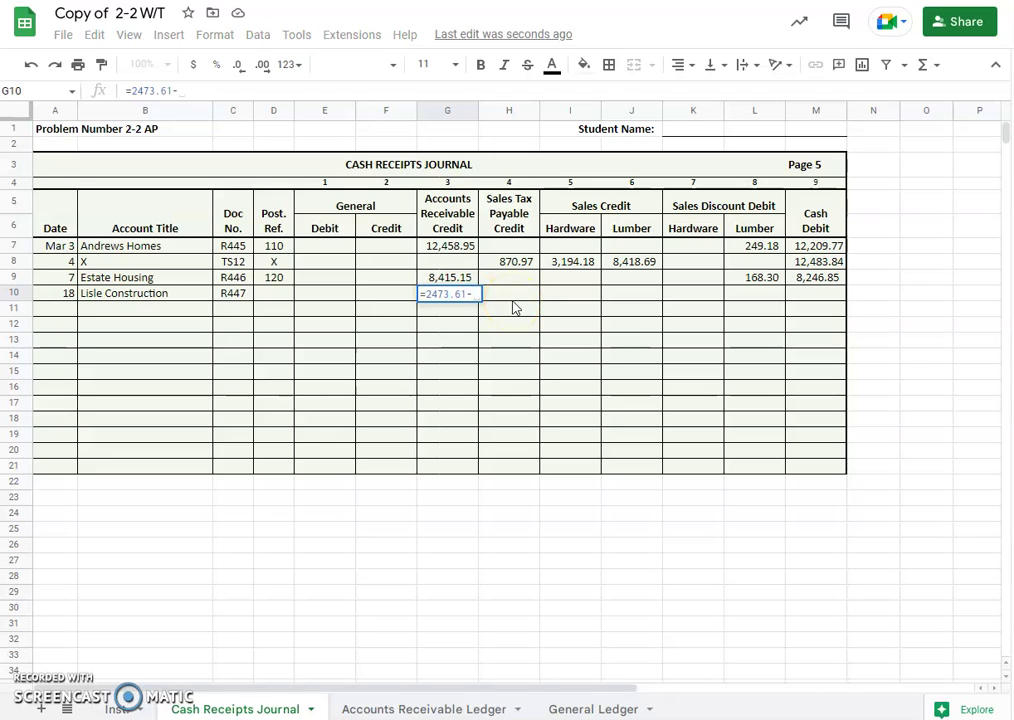
type("325")
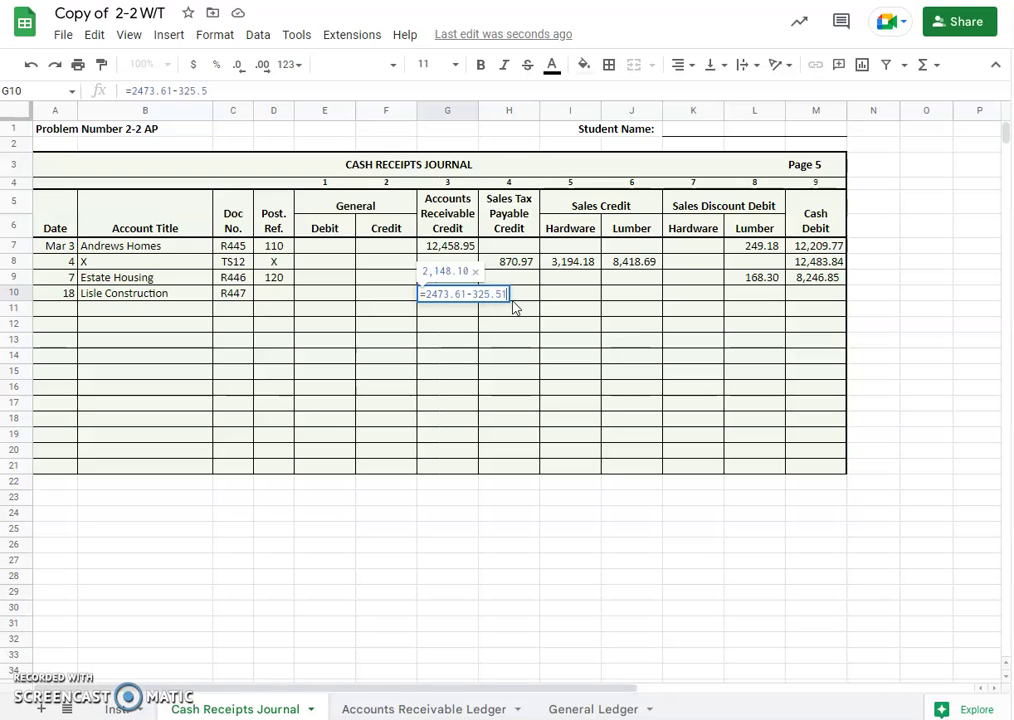
type(".51")
key("Return")
left_click(459, 291)
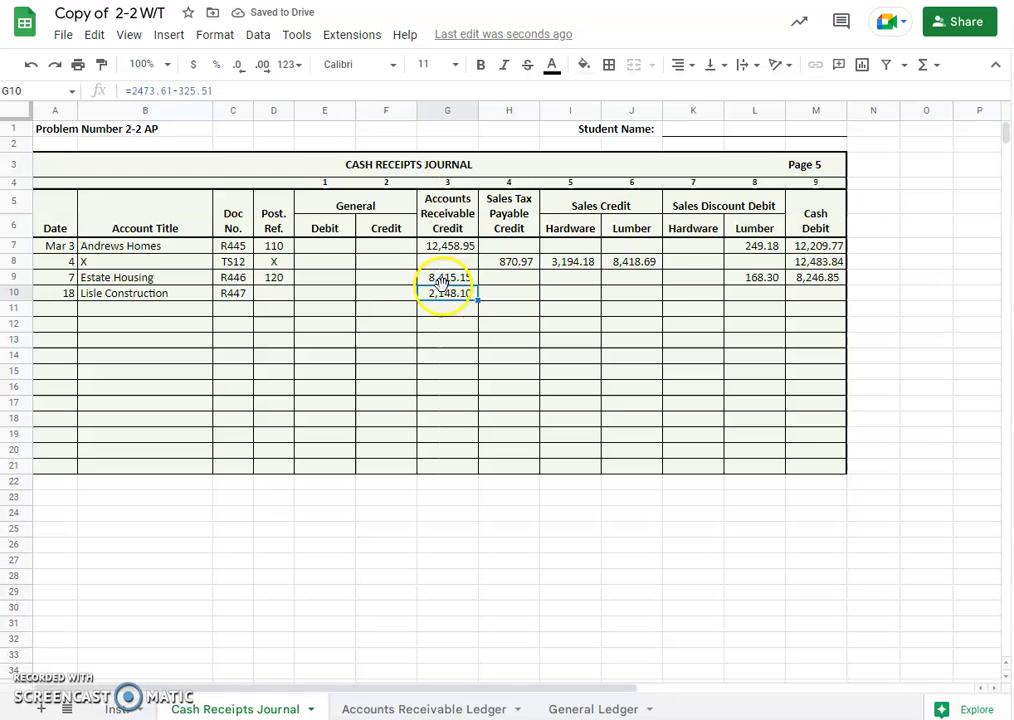
Set K10 to =G10*.02 for the 42.96 hardware sales discount
left_click(714, 293)
type("=")
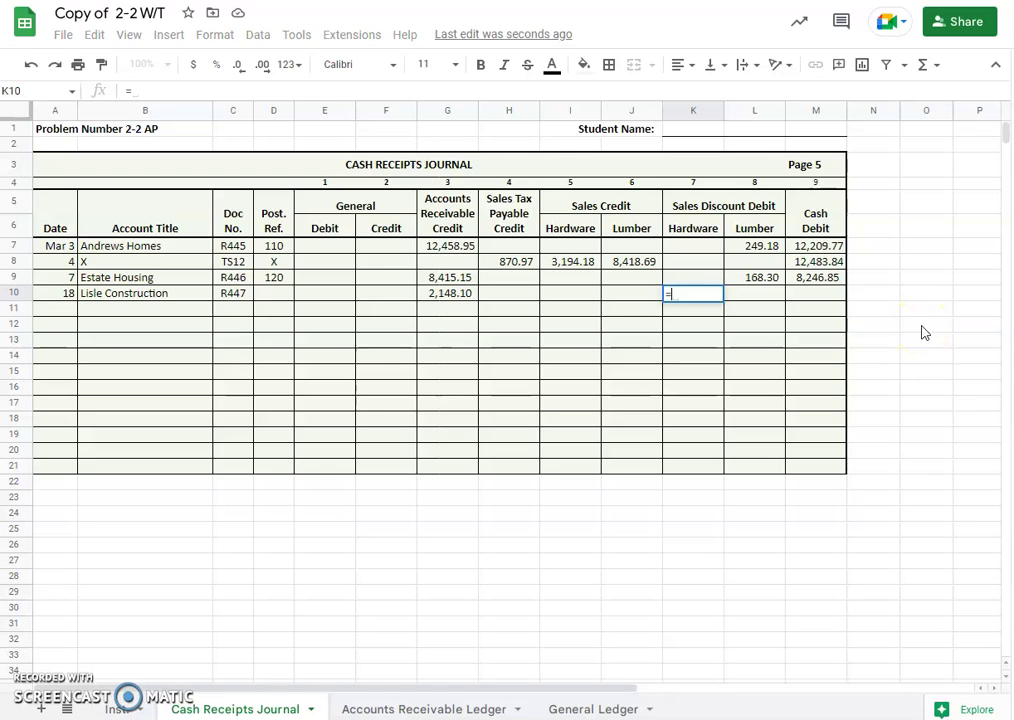
left_click(447, 293)
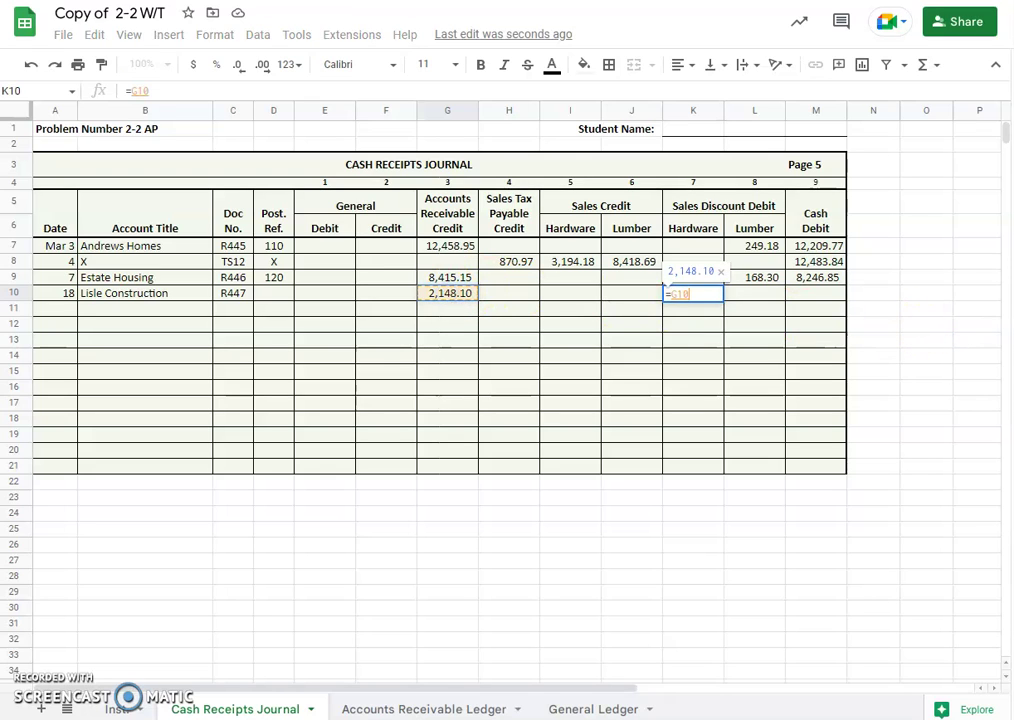
type("*.02")
key("Return")
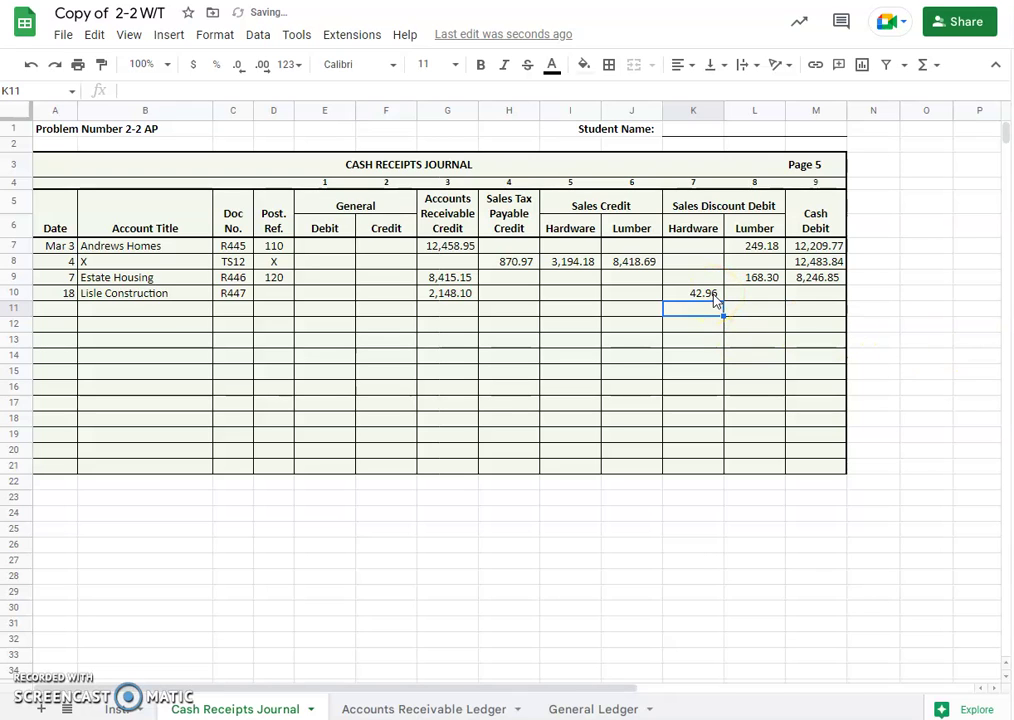
Set M10 to =G10-K10 for the 2,105.14 cash debit, then review the formulas
left_click(820, 297)
type("=")
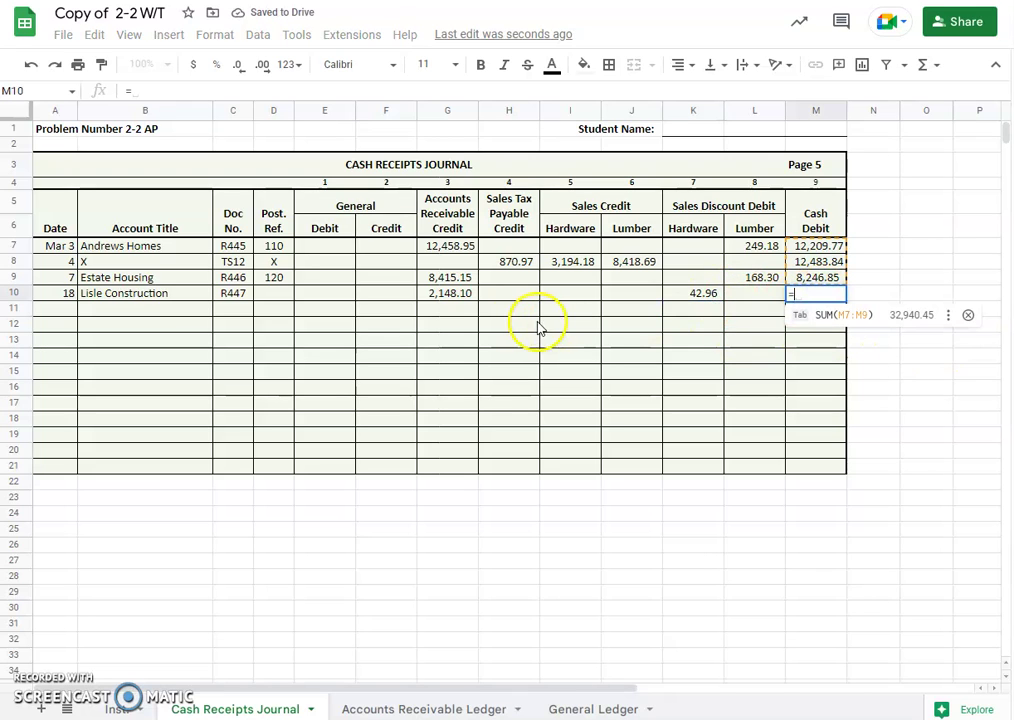
left_click(456, 293)
type("-")
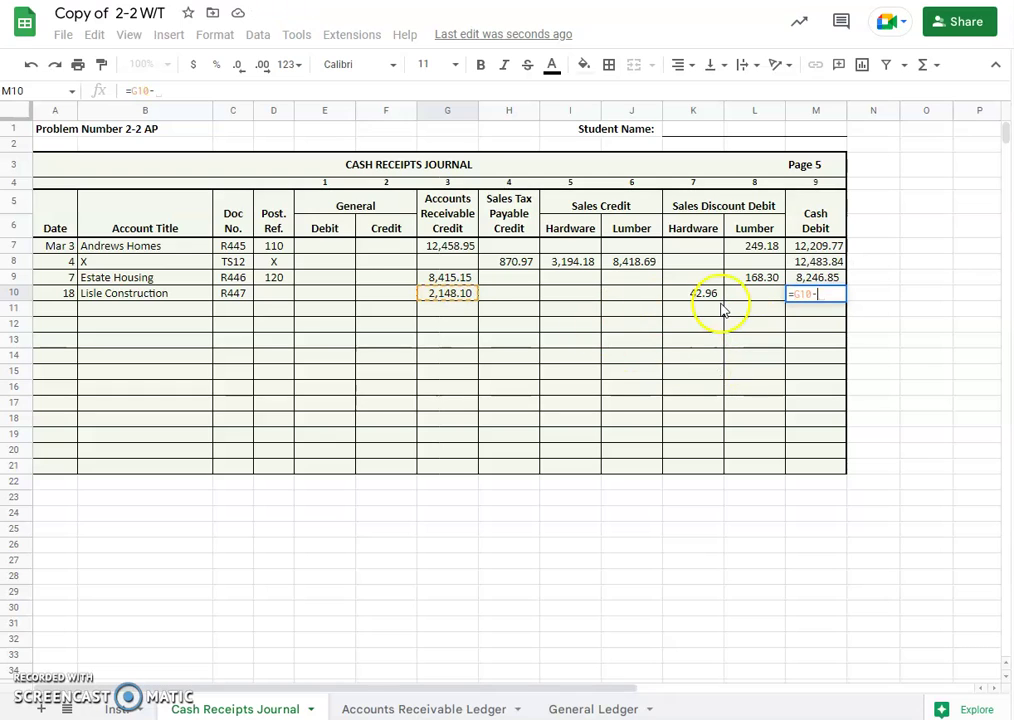
left_click(706, 294)
key("Return")
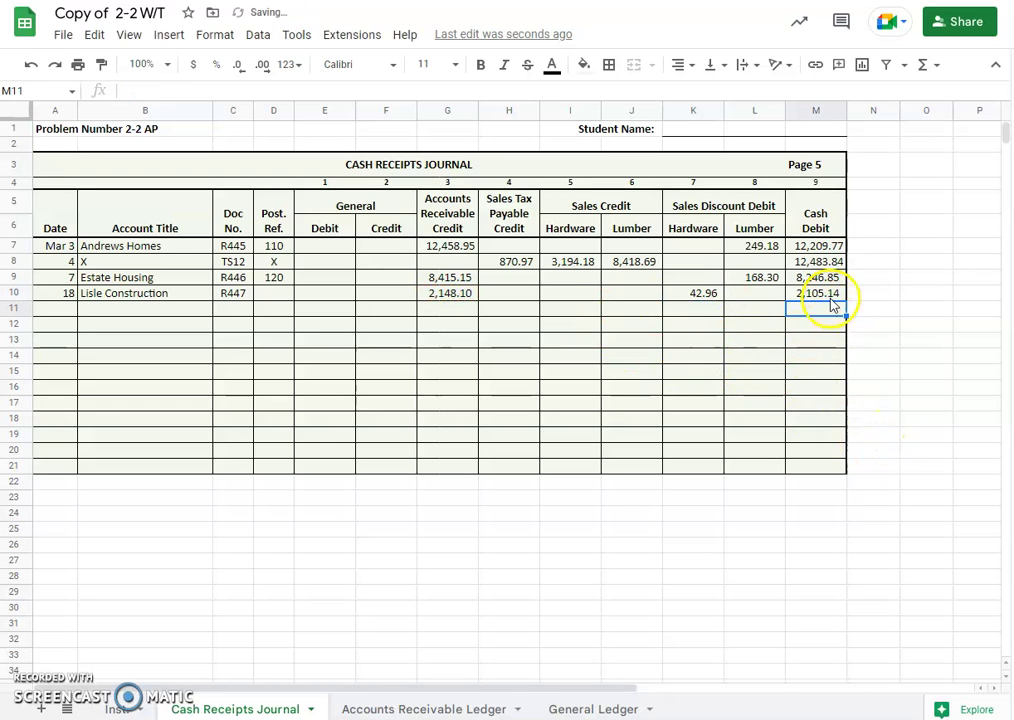
left_click(830, 300)
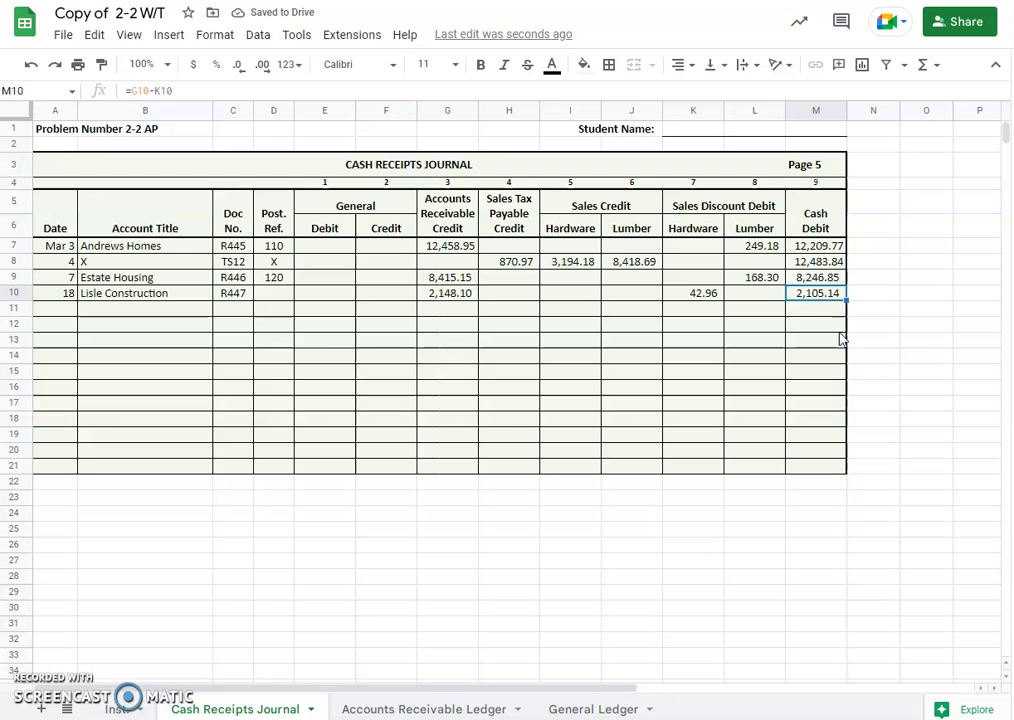
left_click(808, 305)
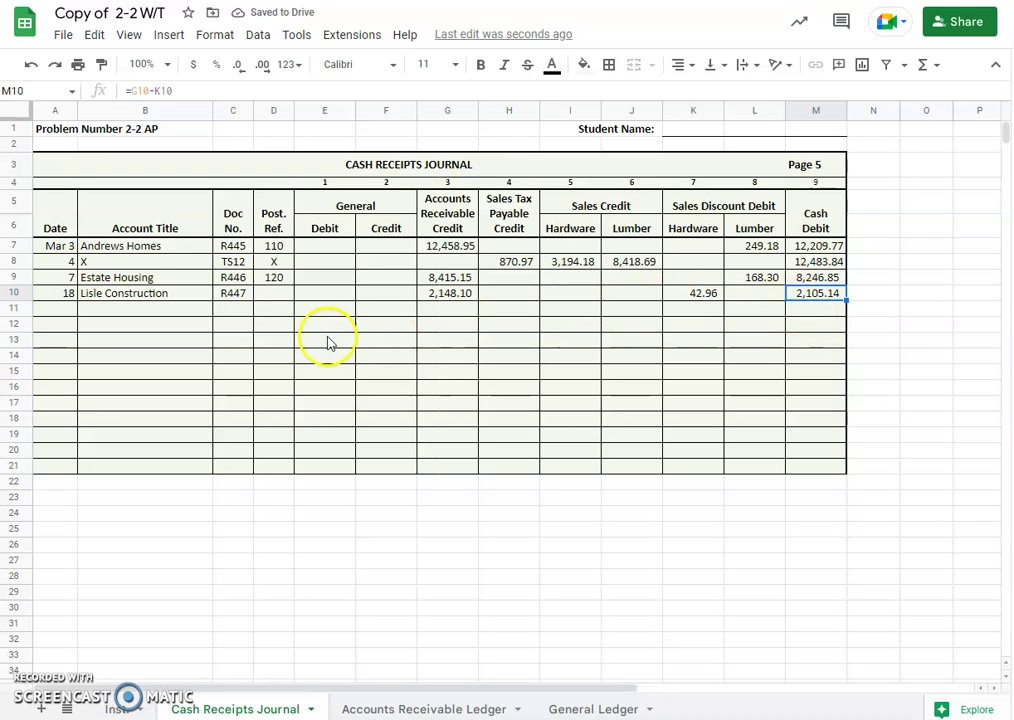
left_click(453, 294)
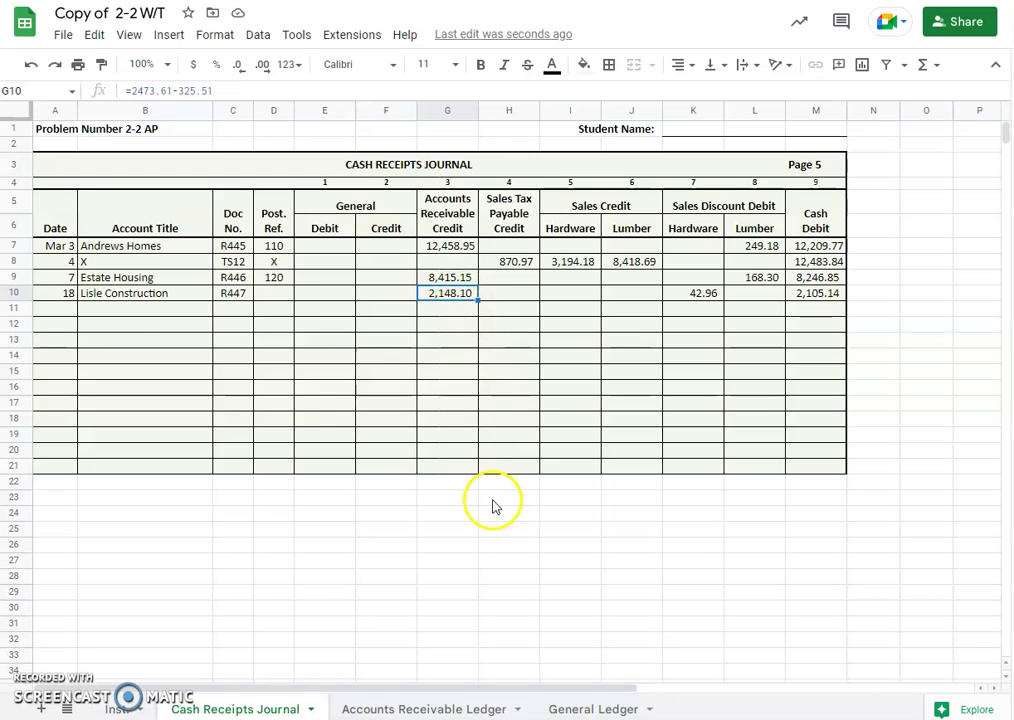
Add a March 18 CR5 line crediting 2,148.10 to Lisle Construction, with balance =F22-E23 (0.00)
left_click(428, 709)
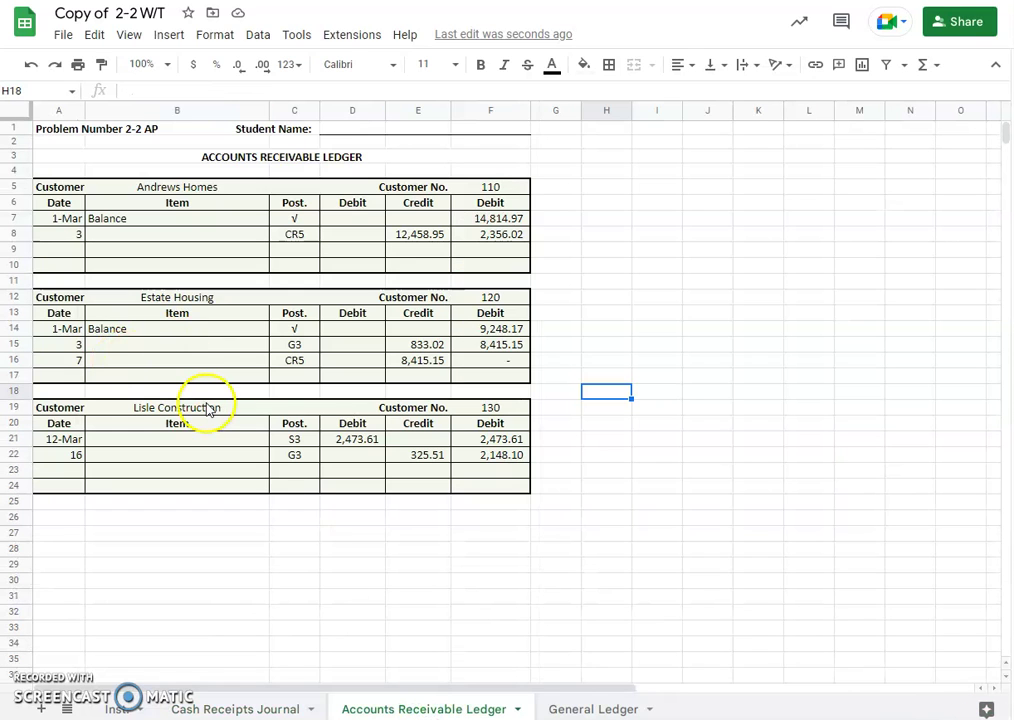
left_click(62, 469)
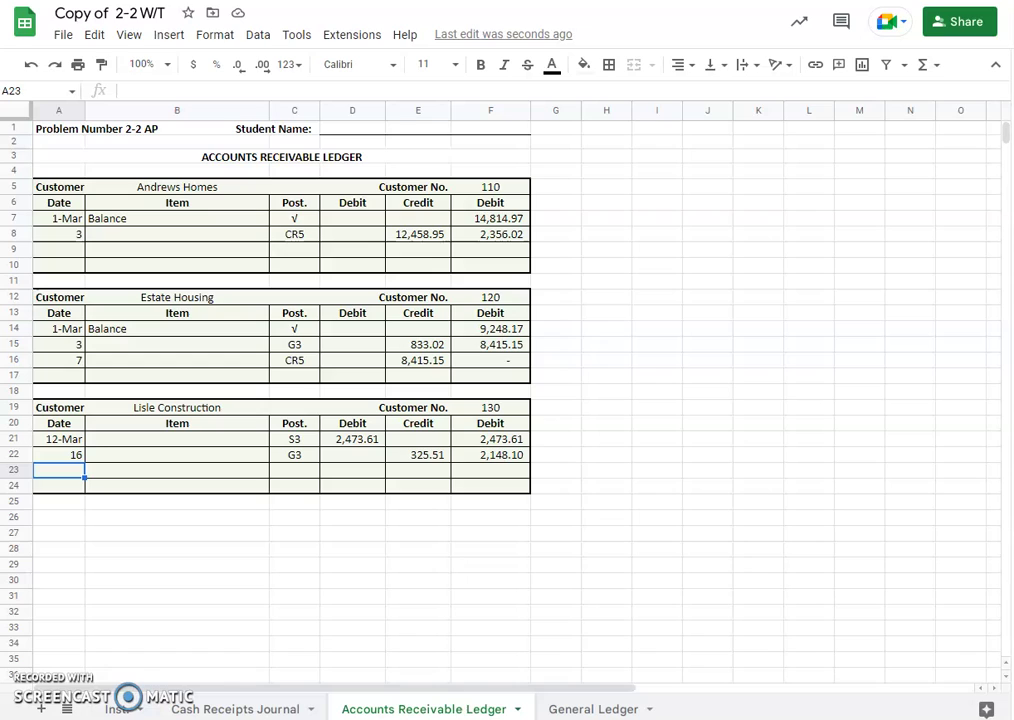
type("18")
key("Tab")
key("Tab")
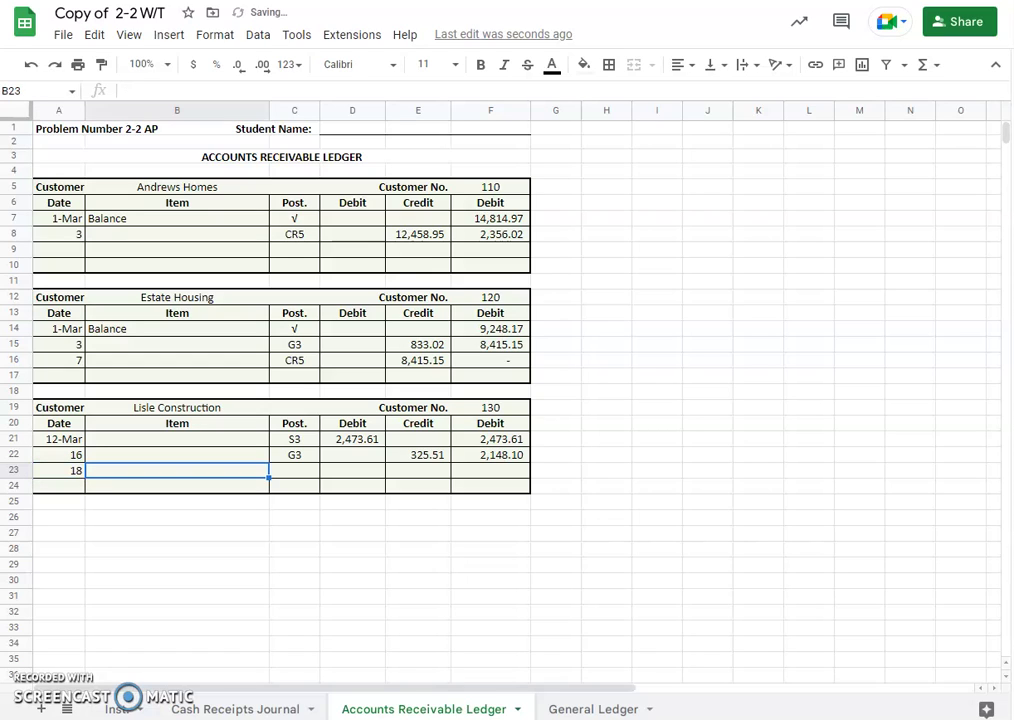
type("C")
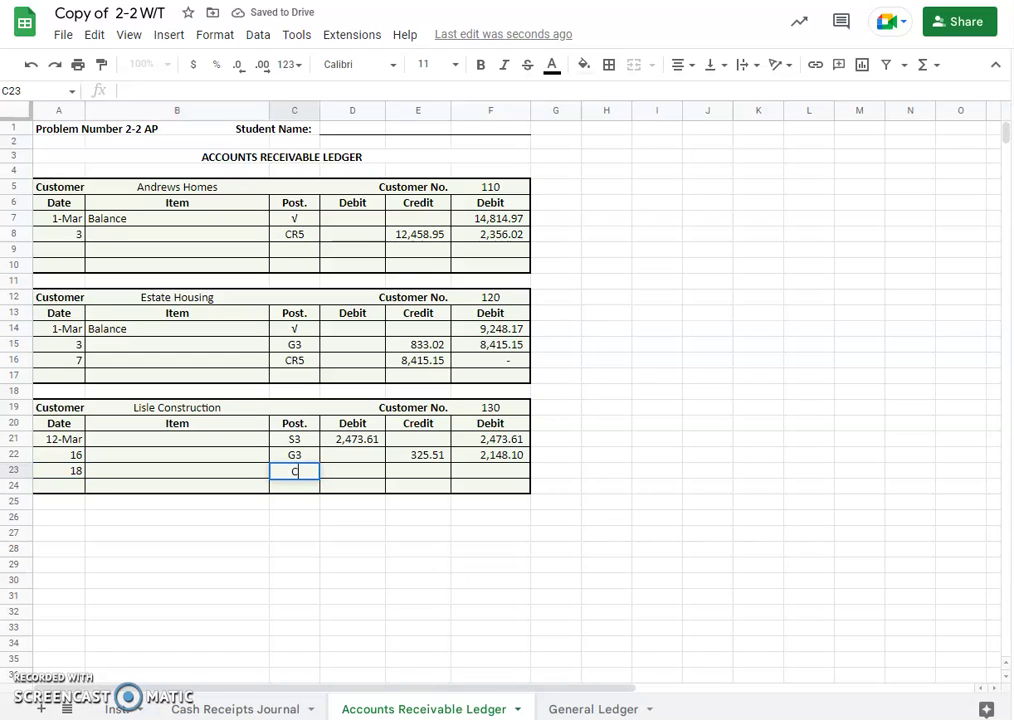
type("R5")
key("Tab")
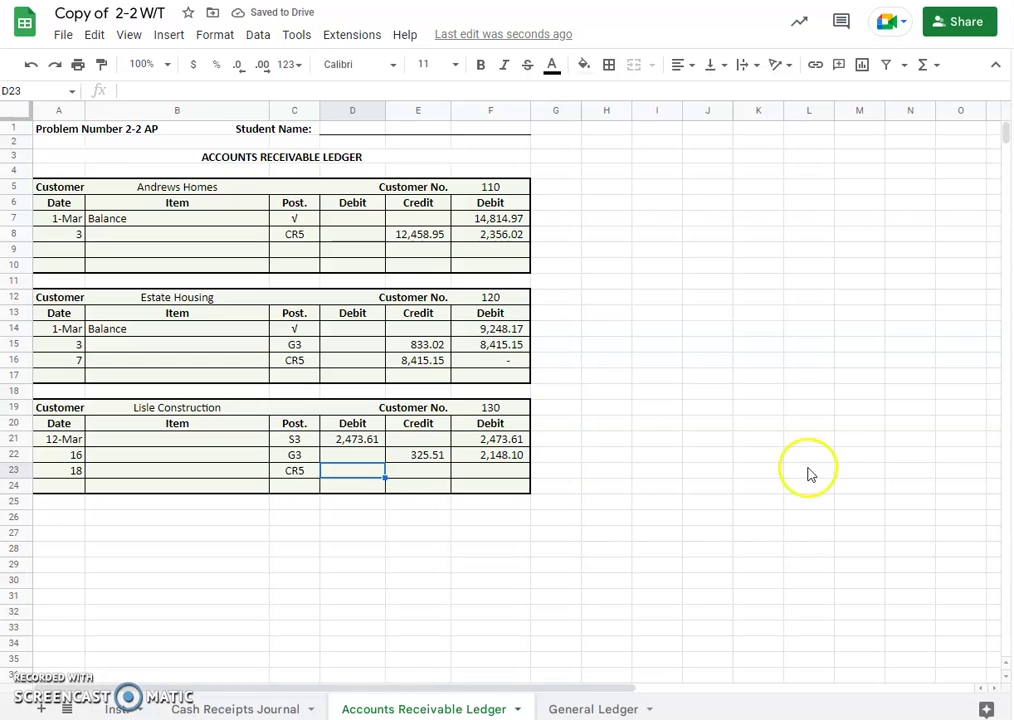
left_click(432, 470)
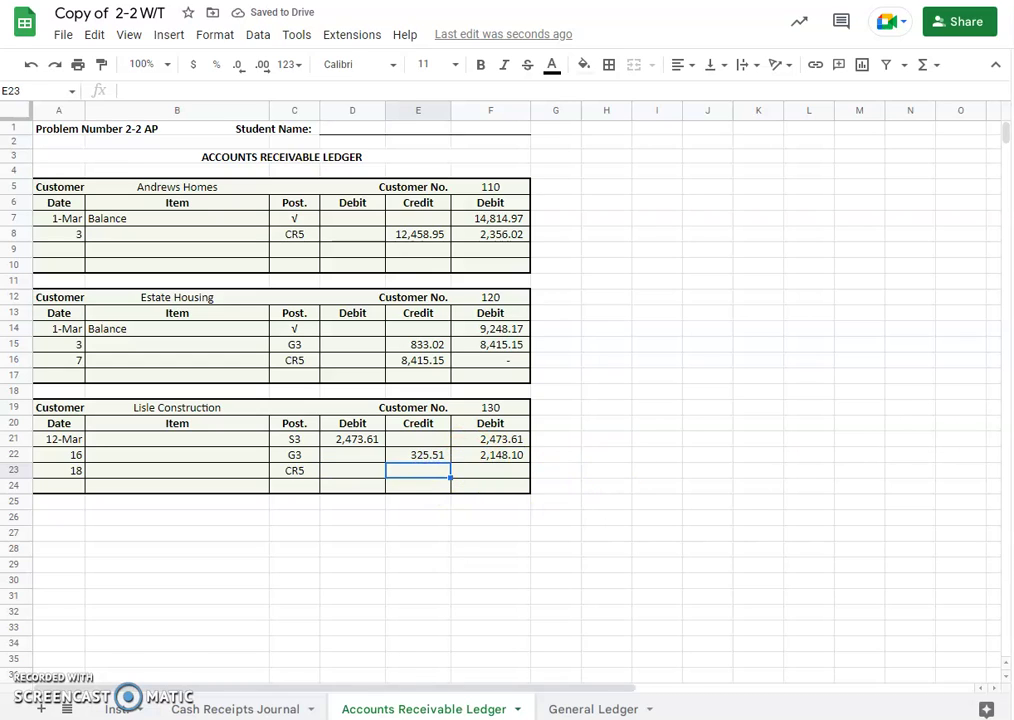
type("2,148.10")
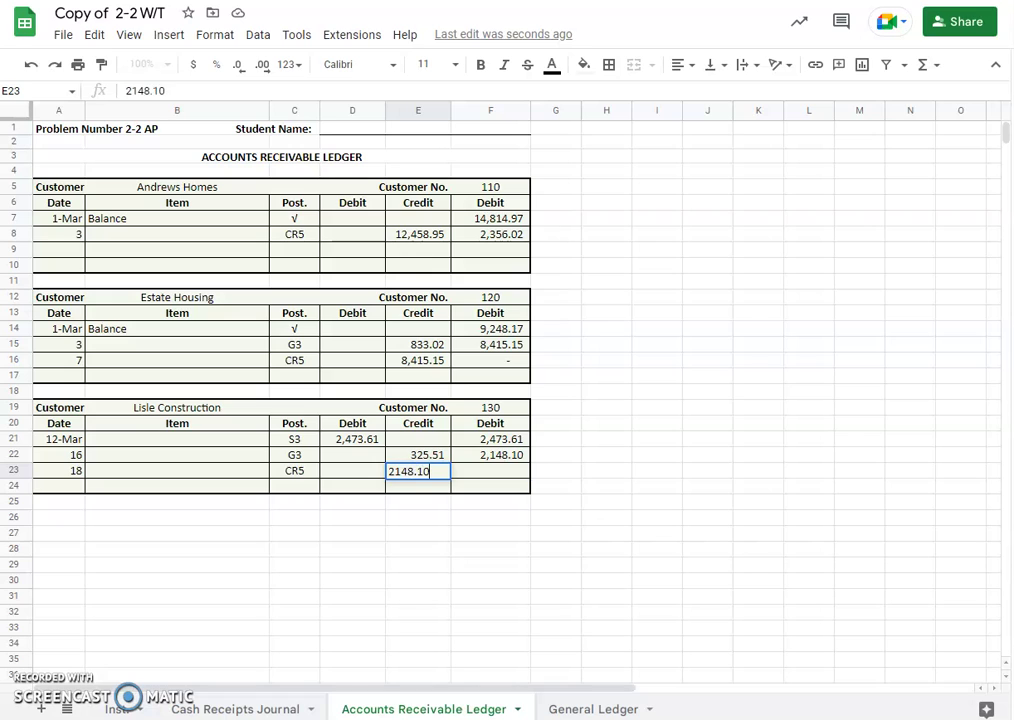
key("Tab")
type("=")
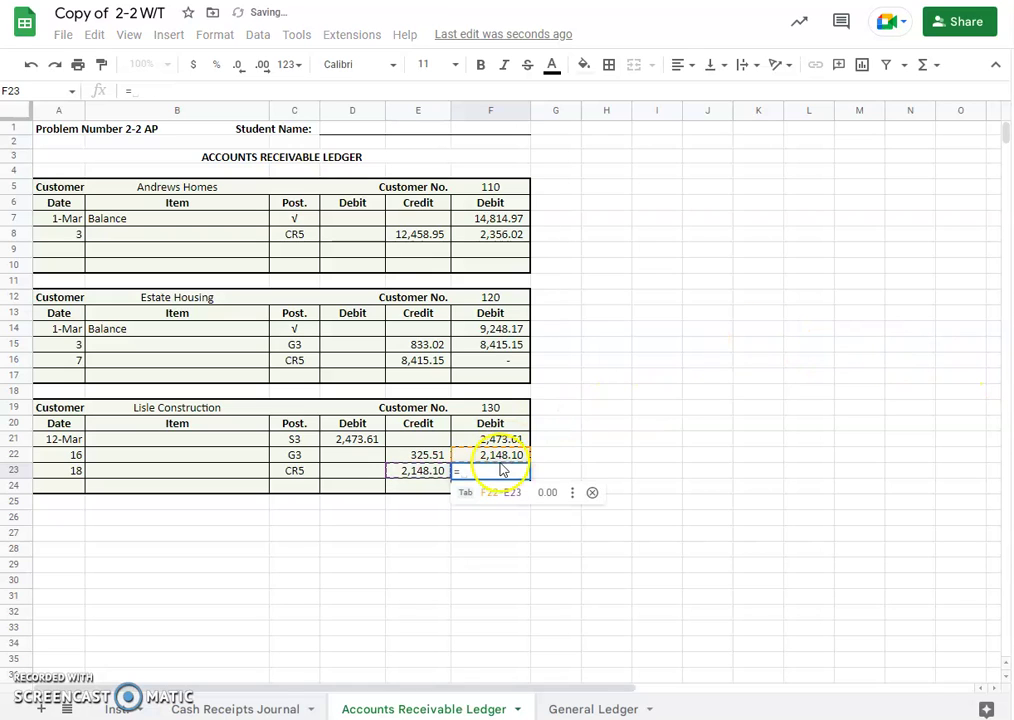
left_click(538, 497)
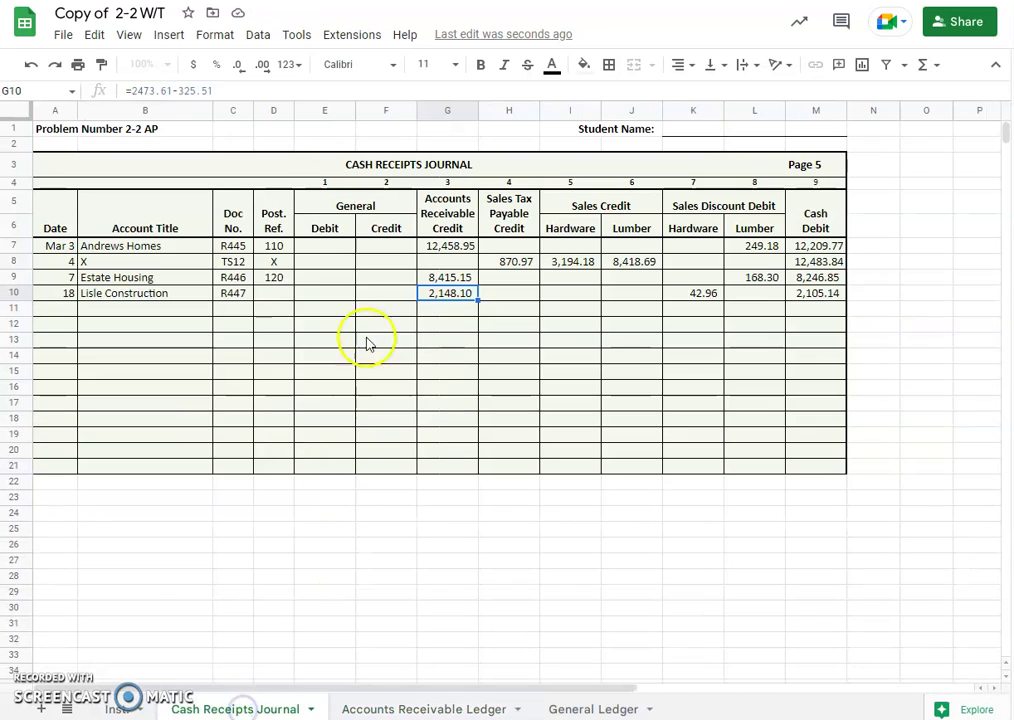
Enter 130 as Lisle Construction's posting reference in D10, then view the problem instructions
left_click(240, 709)
left_click(277, 294)
type("130")
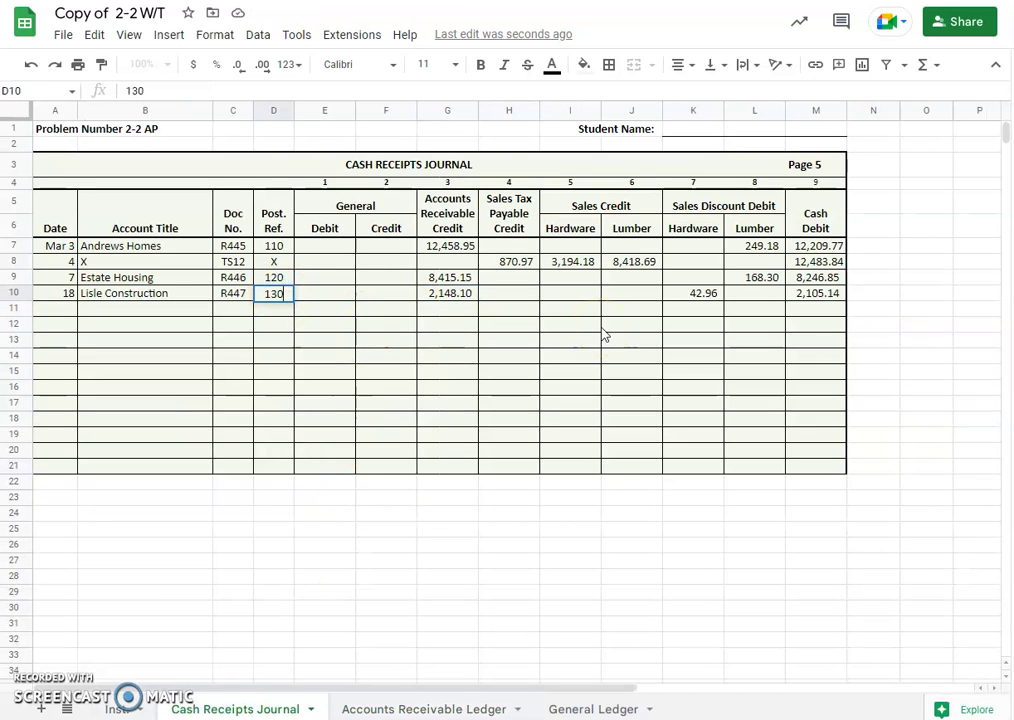
left_click(344, 346)
left_click(60, 311)
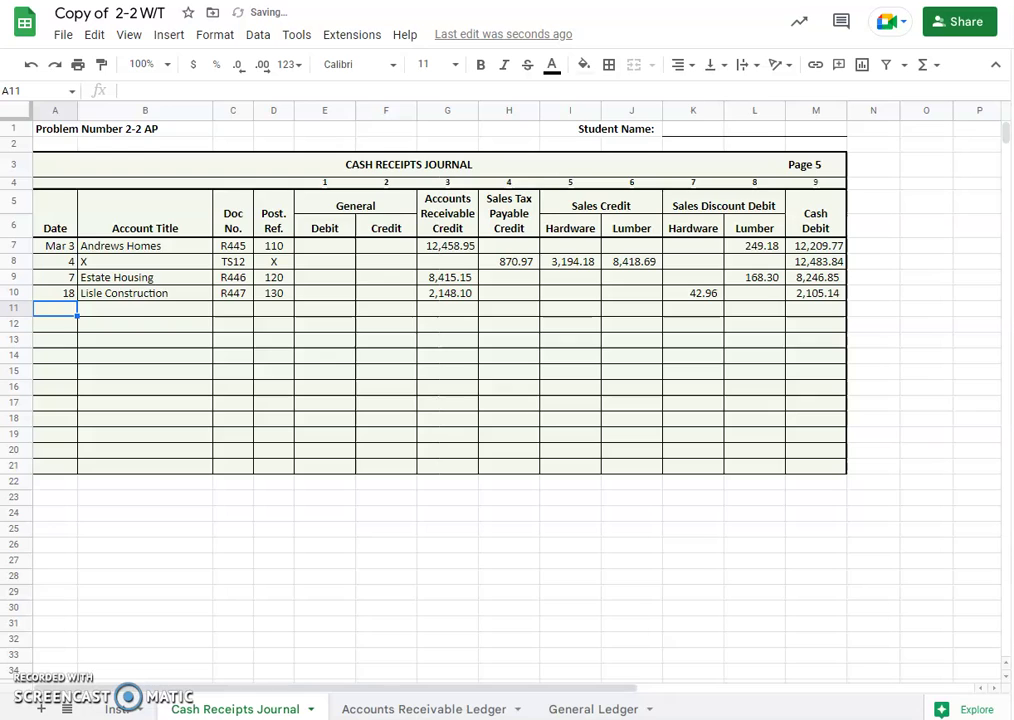
left_click(117, 709)
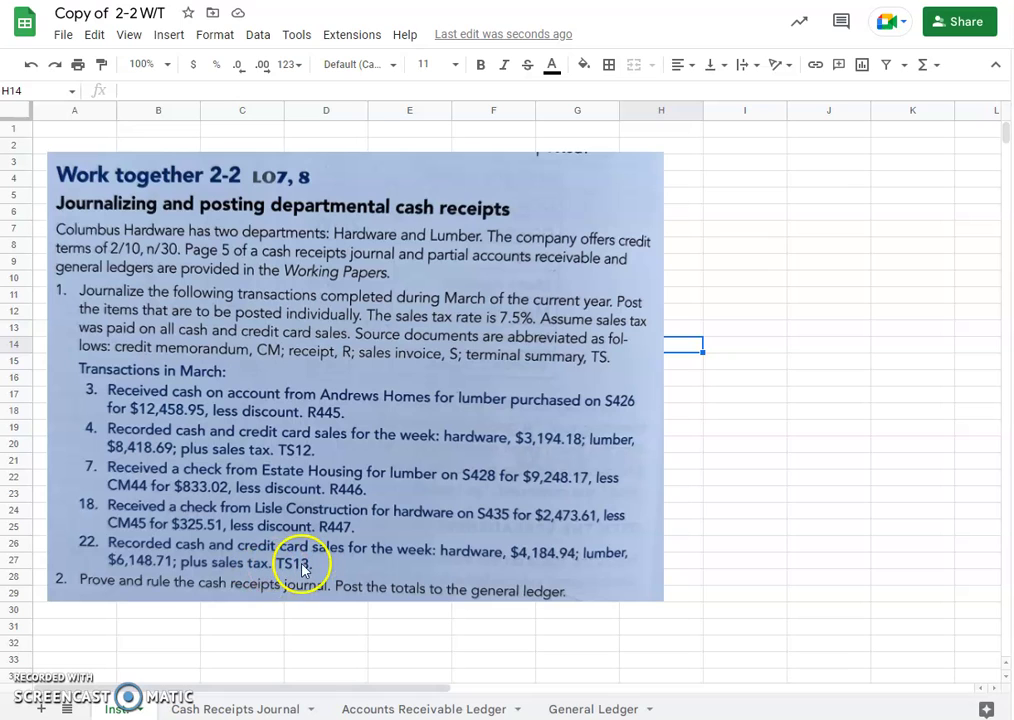
Fill journal row 11 with date 22, account title X, document TS13 and posting reference X
left_click(228, 709)
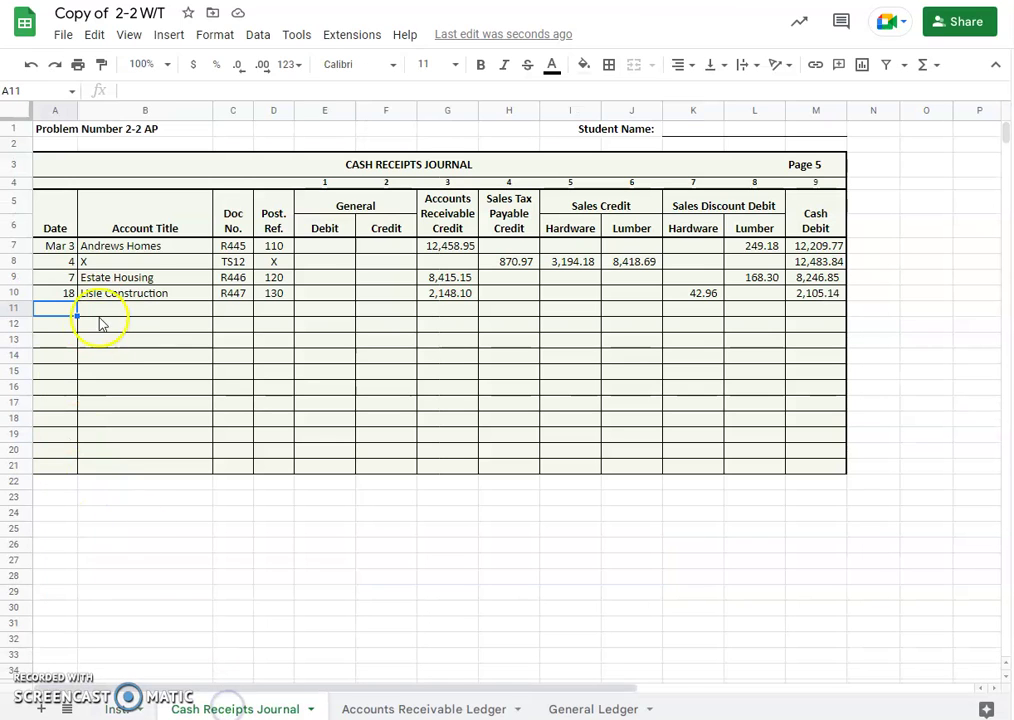
type("22")
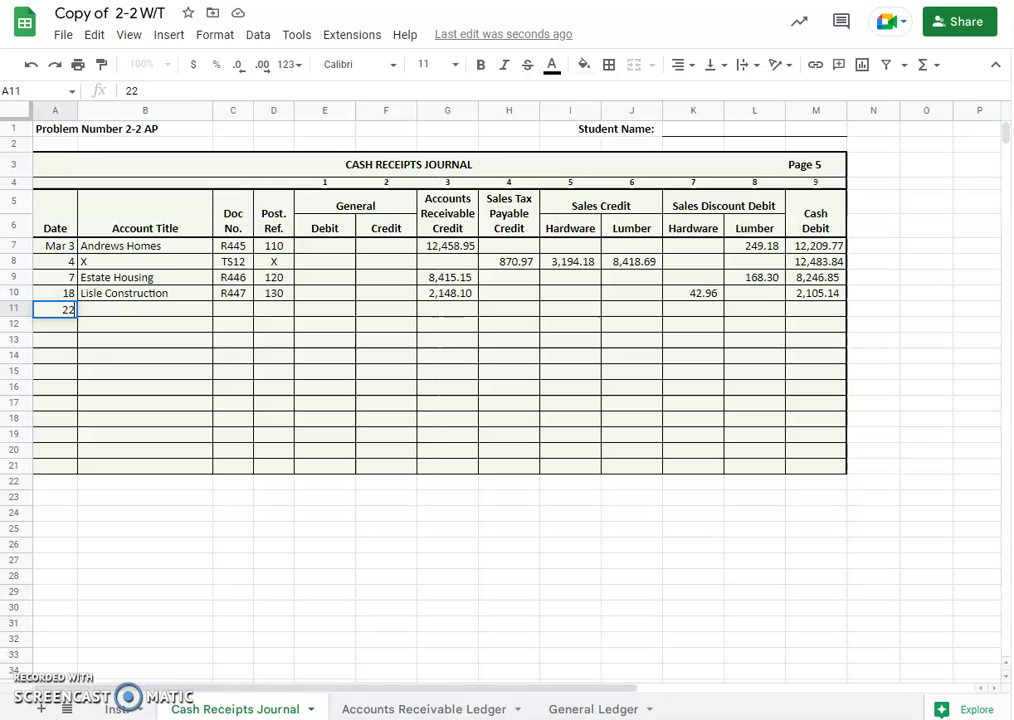
key("Tab")
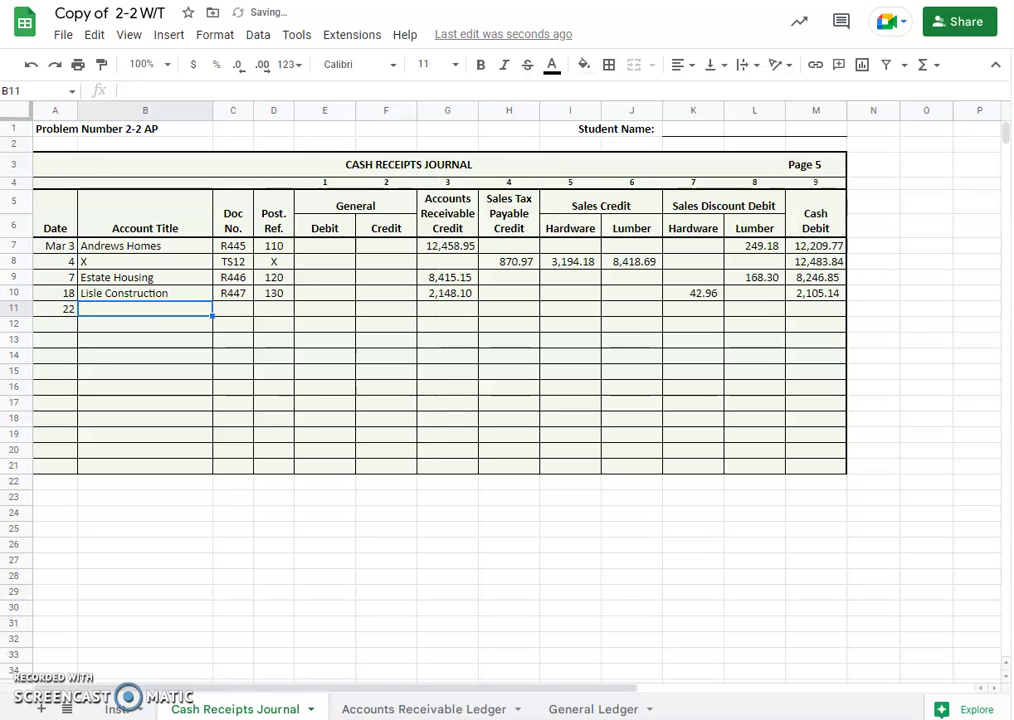
type("X")
key("Tab")
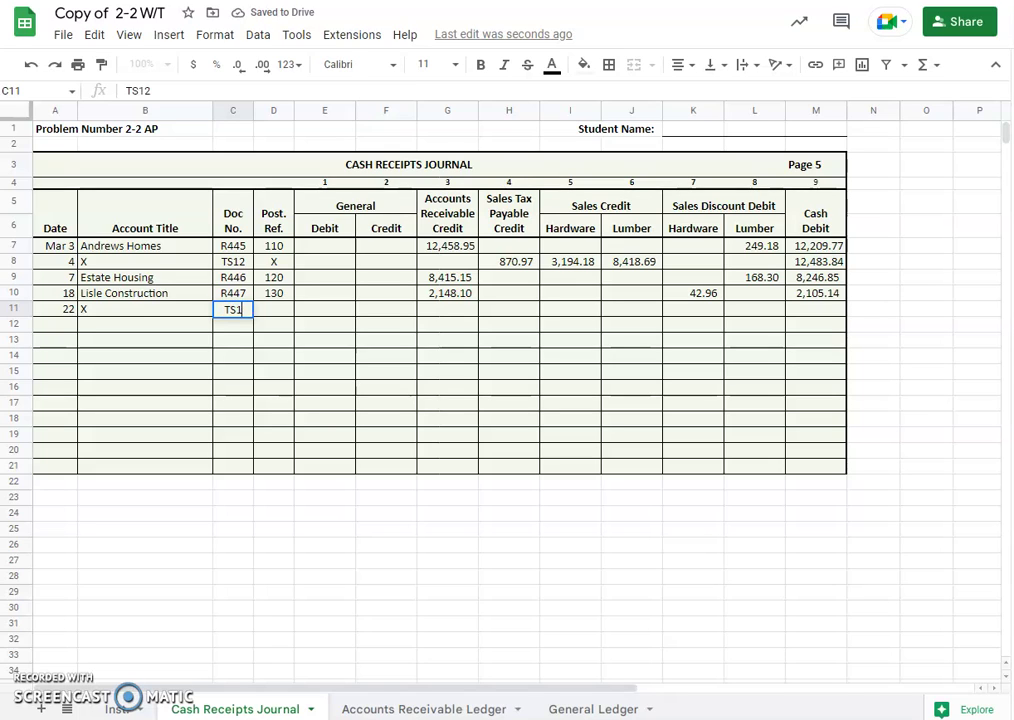
key("Tab")
type("X")
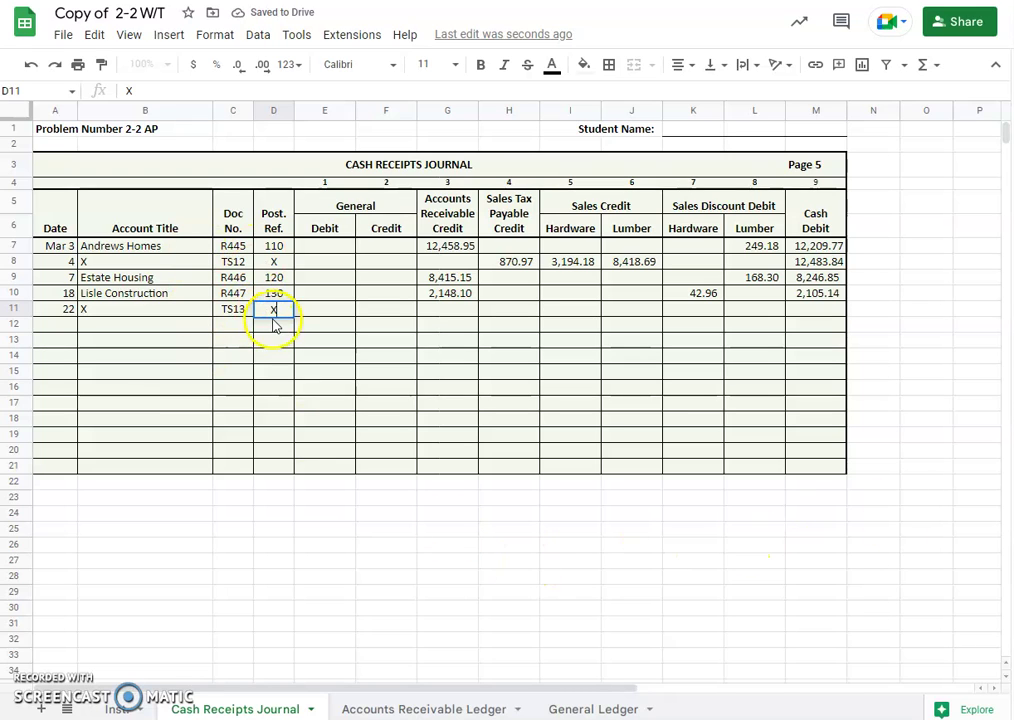
left_click(311, 314)
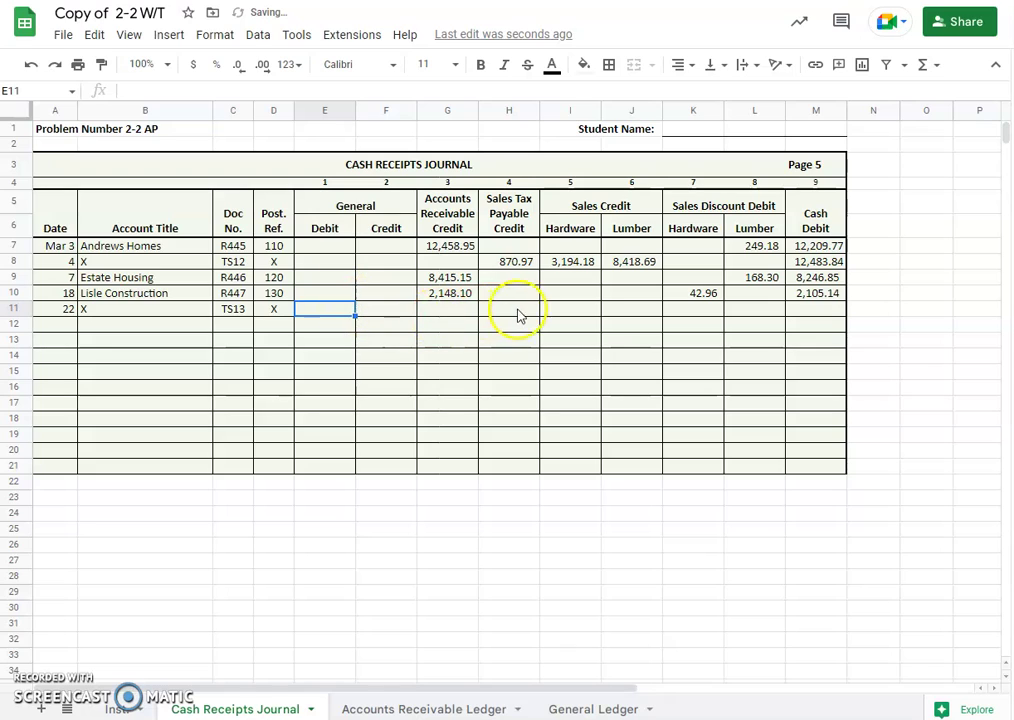
Enter 4,184.94 hardware sales and 6,148.71 lumber sales credits for March 22
left_click(563, 313)
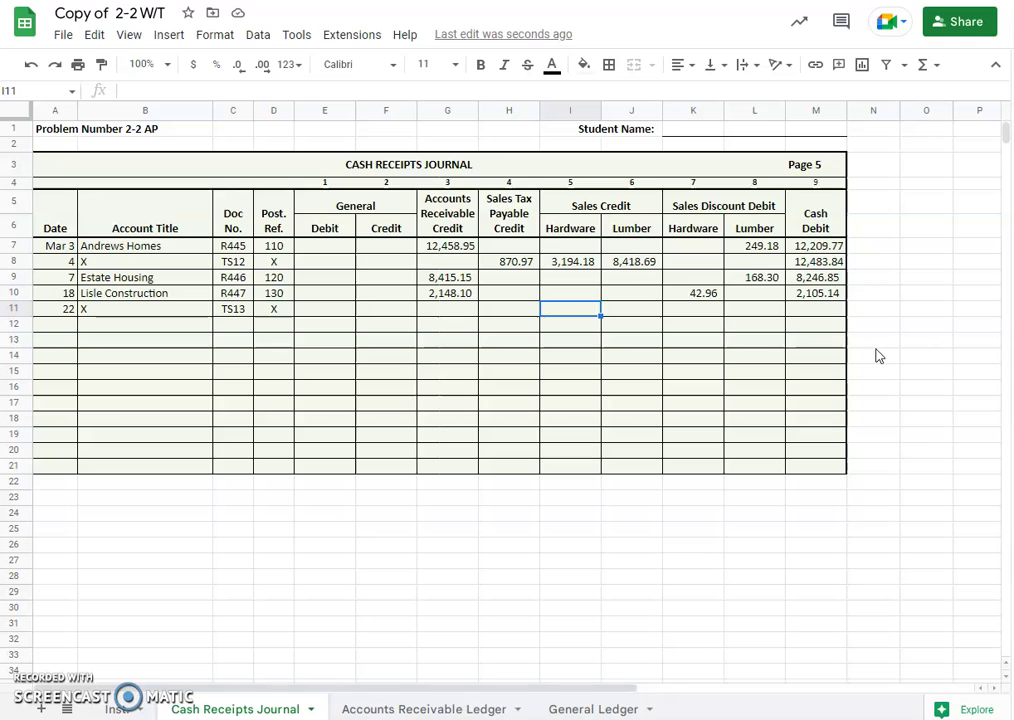
type("4184.94")
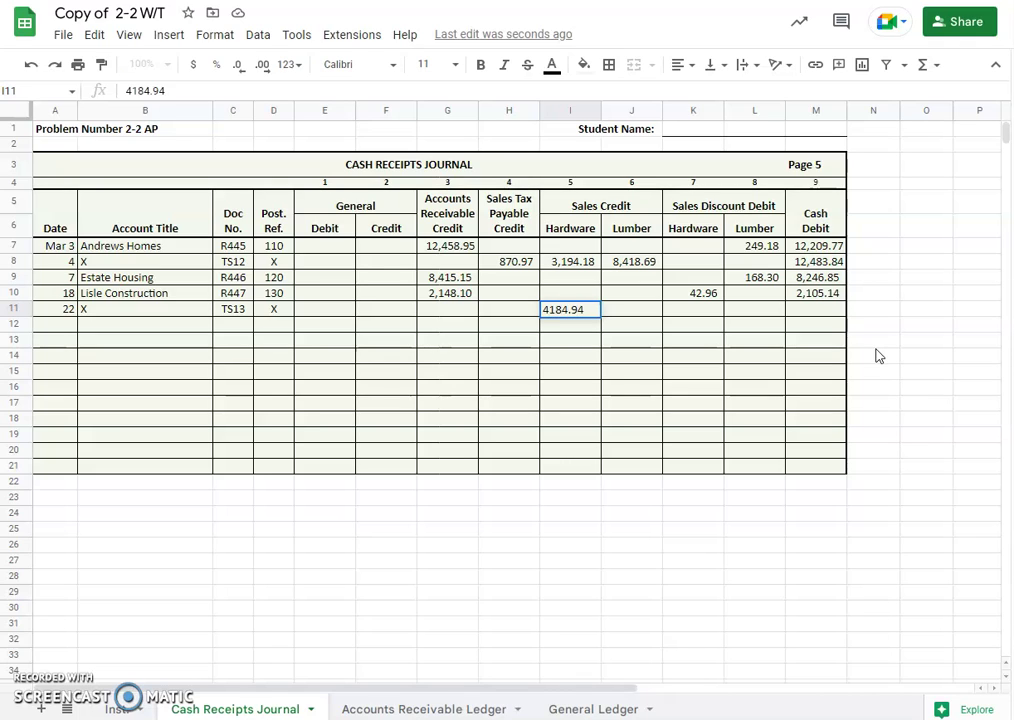
key("Tab")
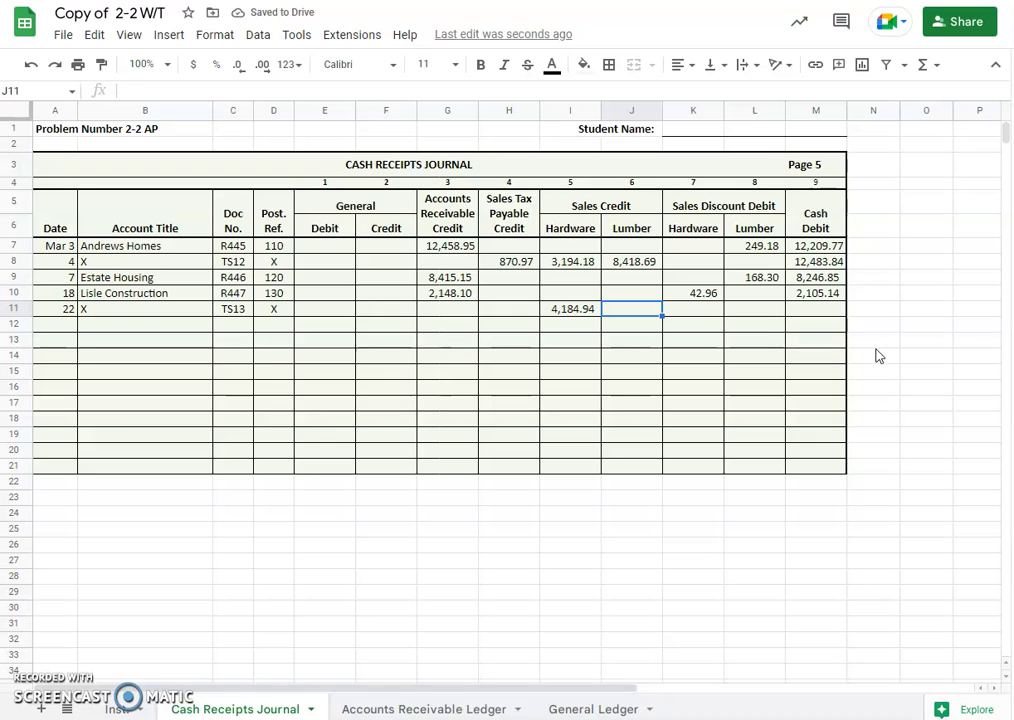
type("6148.71")
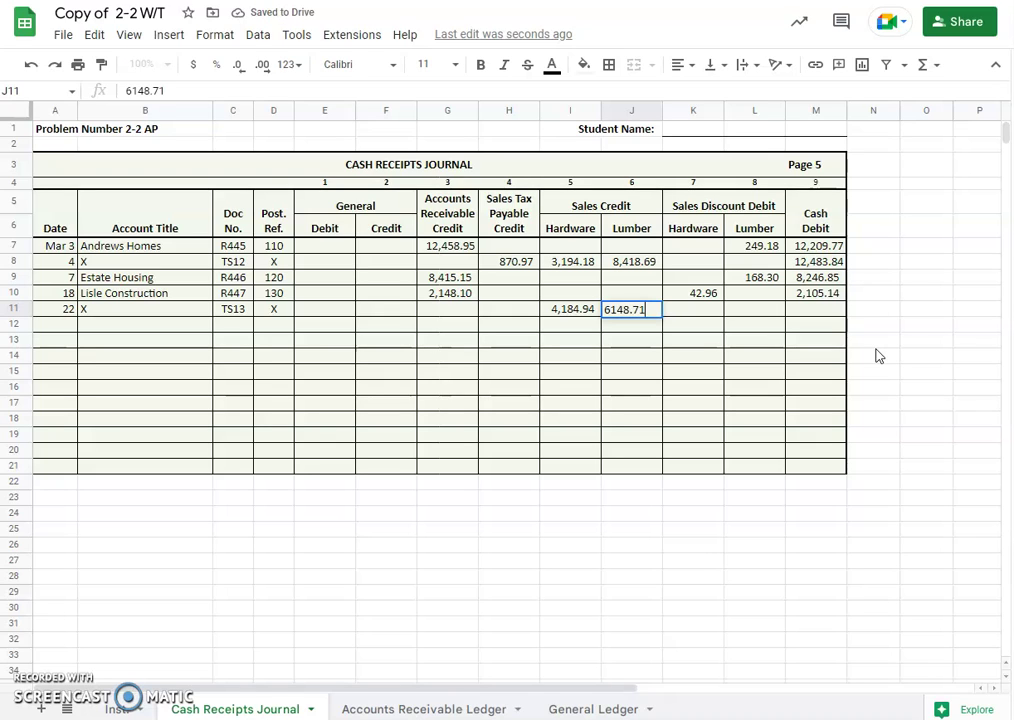
Copy the sales tax formula into H11 as =(I11+J11)*0.075, giving 775.02
left_click(510, 308)
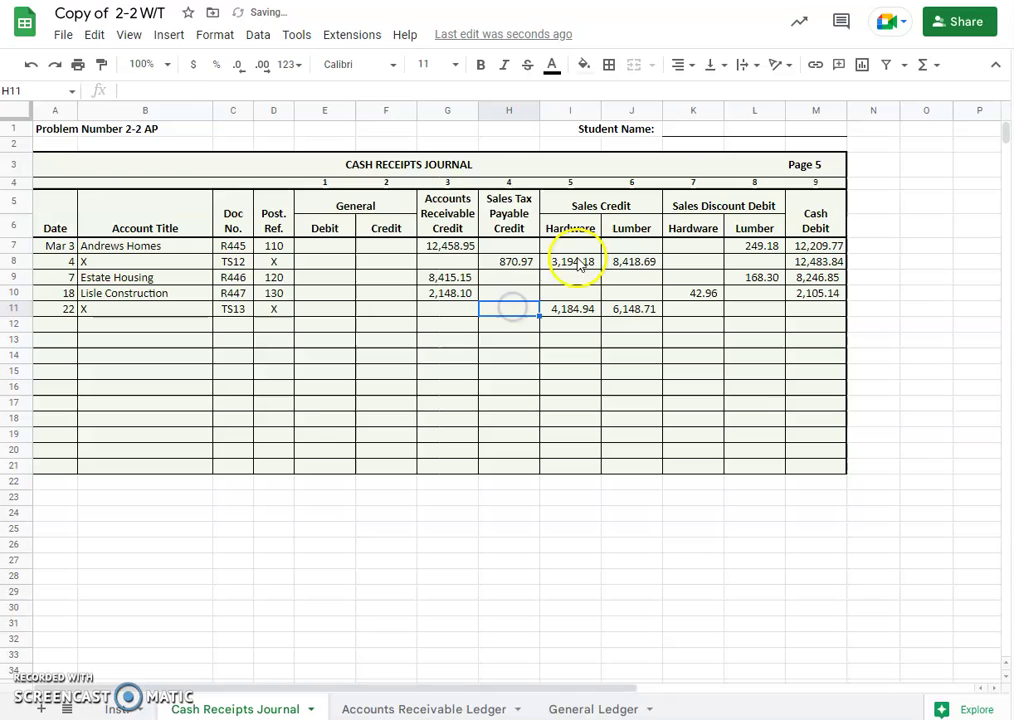
left_click(497, 264)
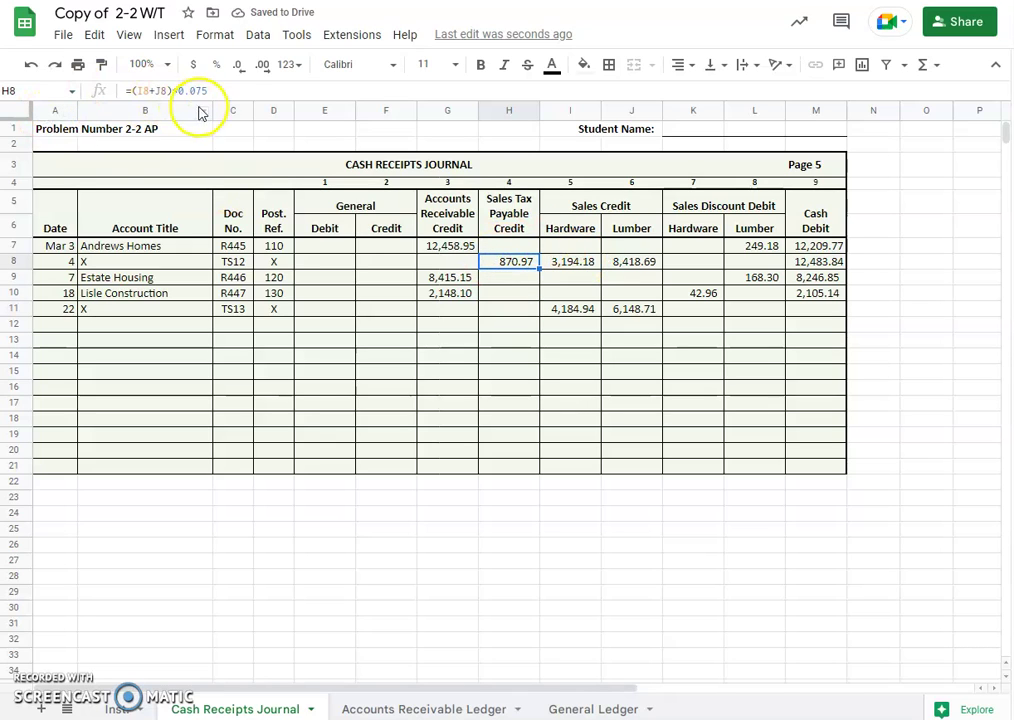
left_click_drag(227, 92, 90, 86)
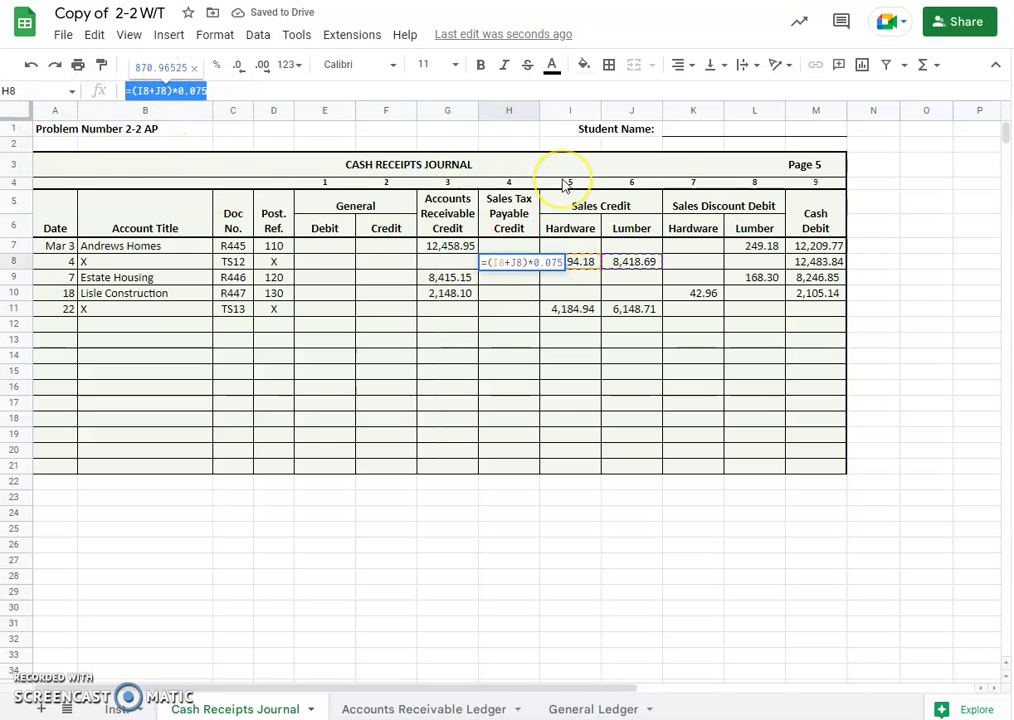
key("ctrl+c")
key("Escape")
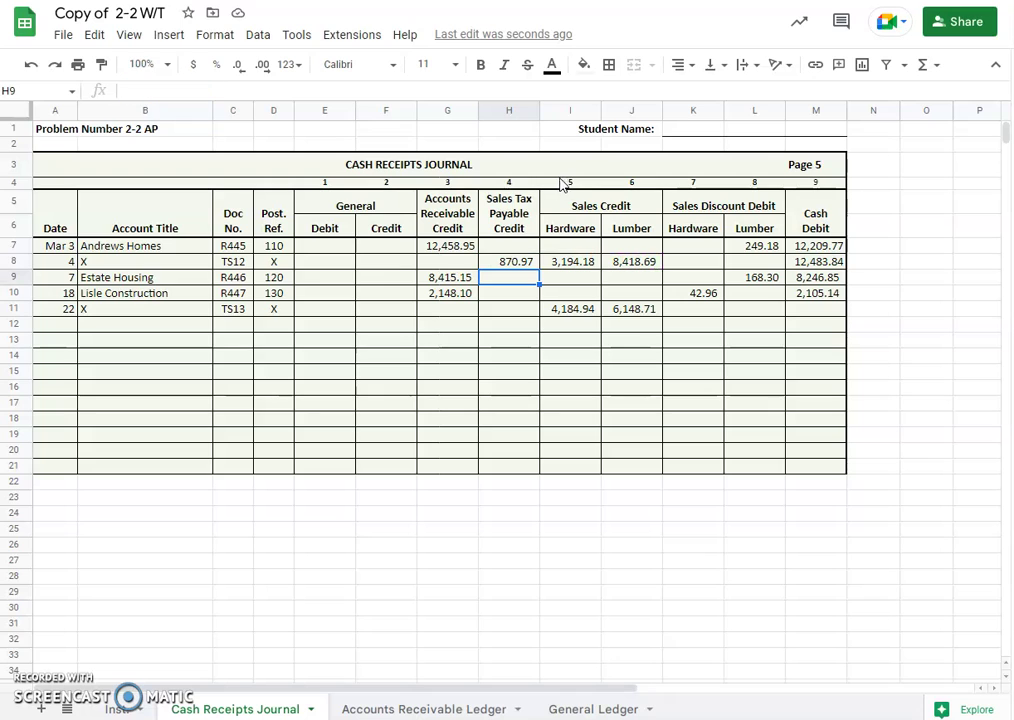
left_click(509, 308)
key("ctrl+v")
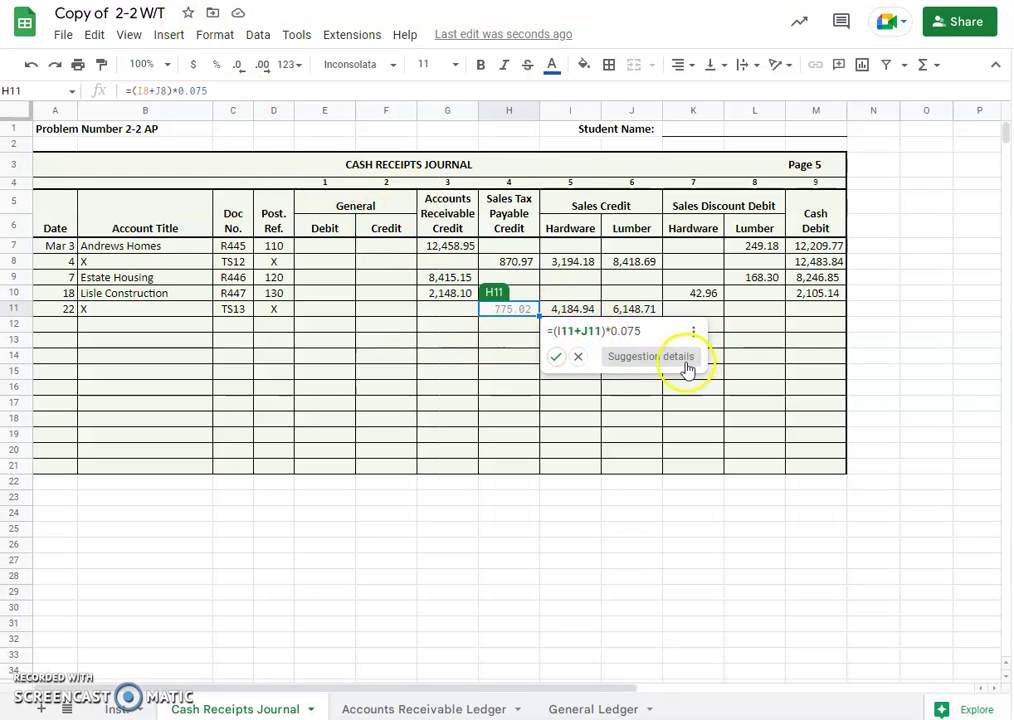
left_click(556, 358)
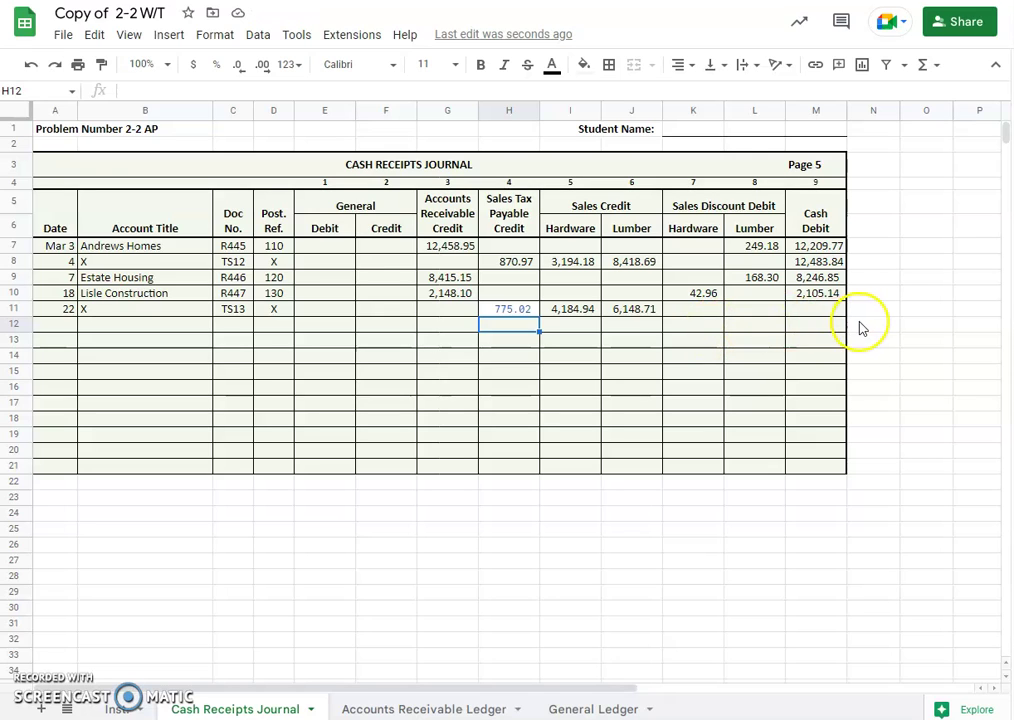
Set M11 to =H11+I11+J11 for the 11,108.67 cash debit
left_click(824, 310)
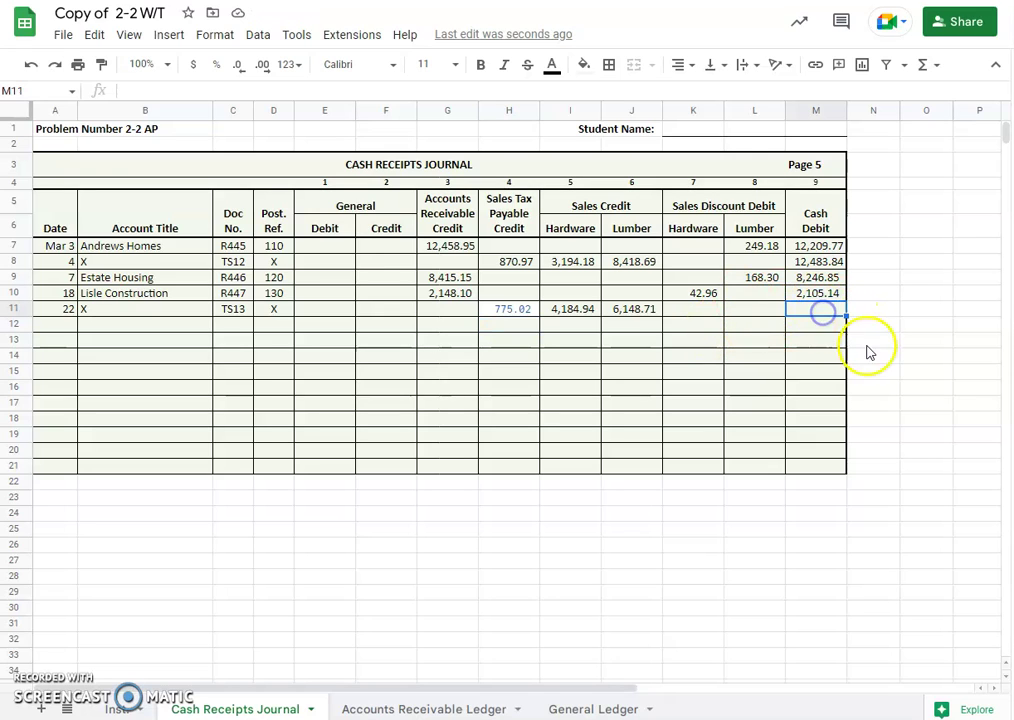
type("=")
left_click(510, 310)
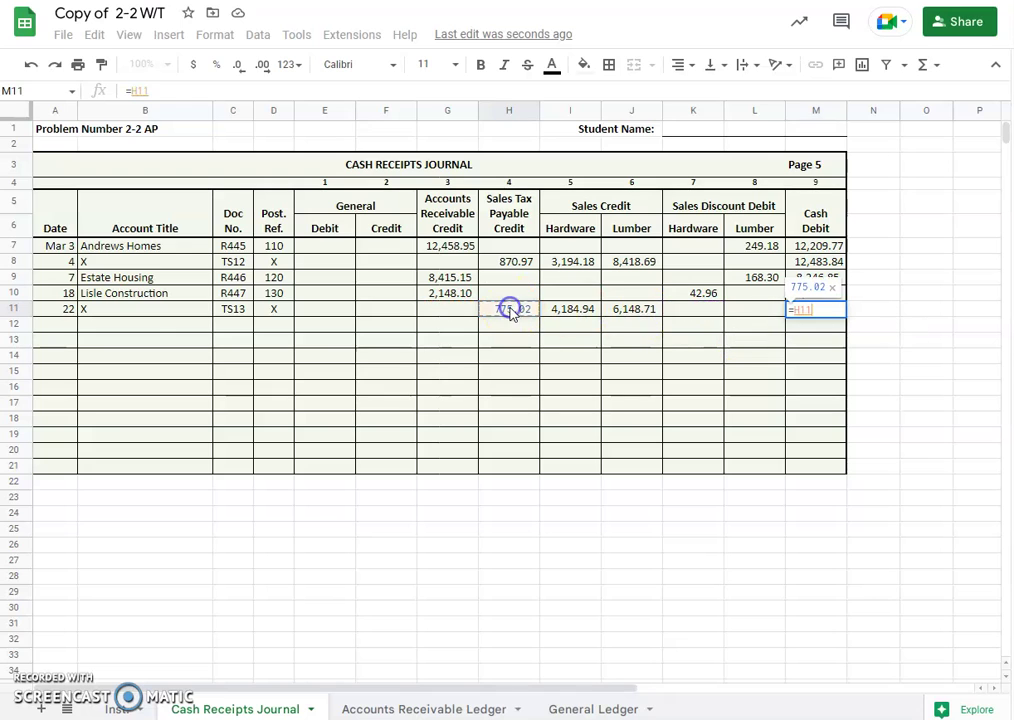
type("+")
left_click(575, 312)
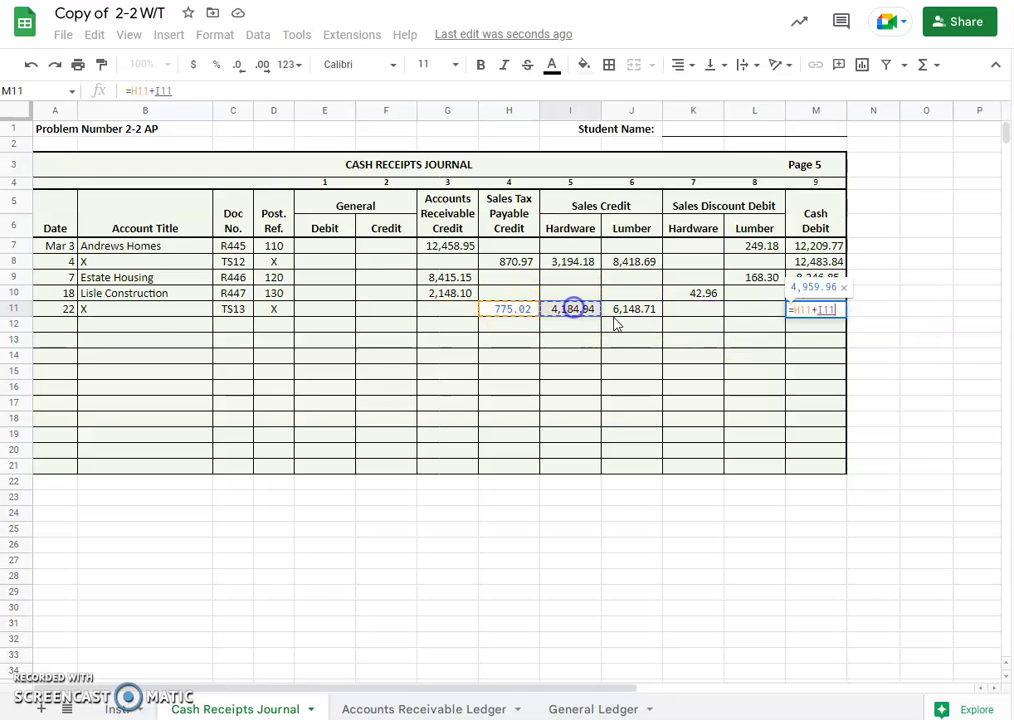
type("+")
left_click(636, 312)
key("Return")
left_click(804, 314)
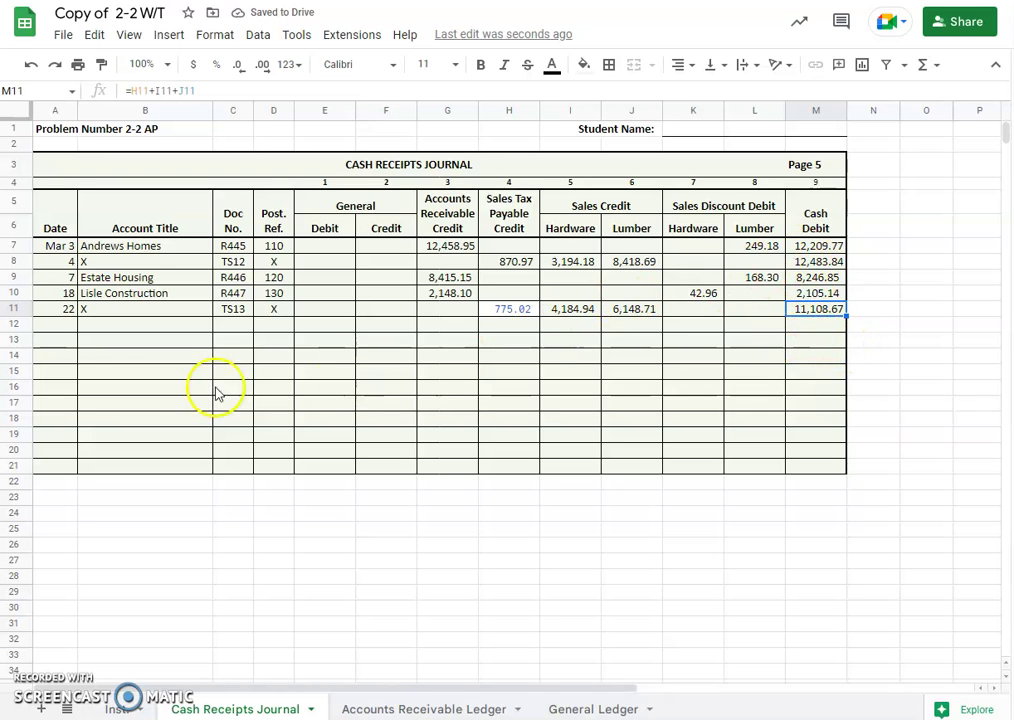
left_click(115, 711)
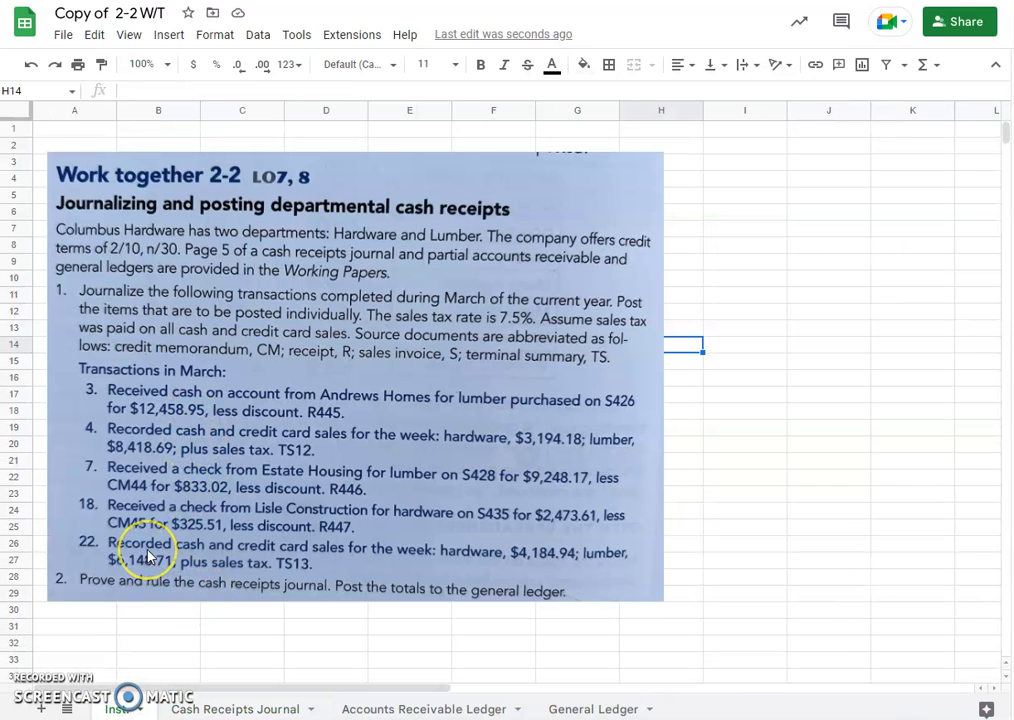
left_click(97, 590)
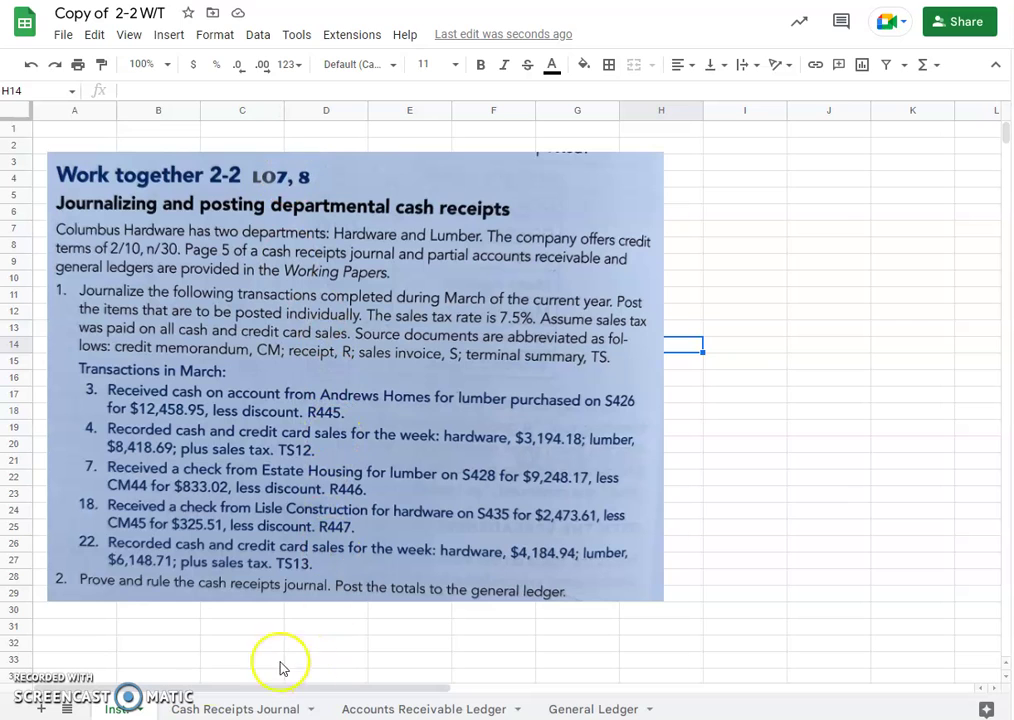
left_click(203, 711)
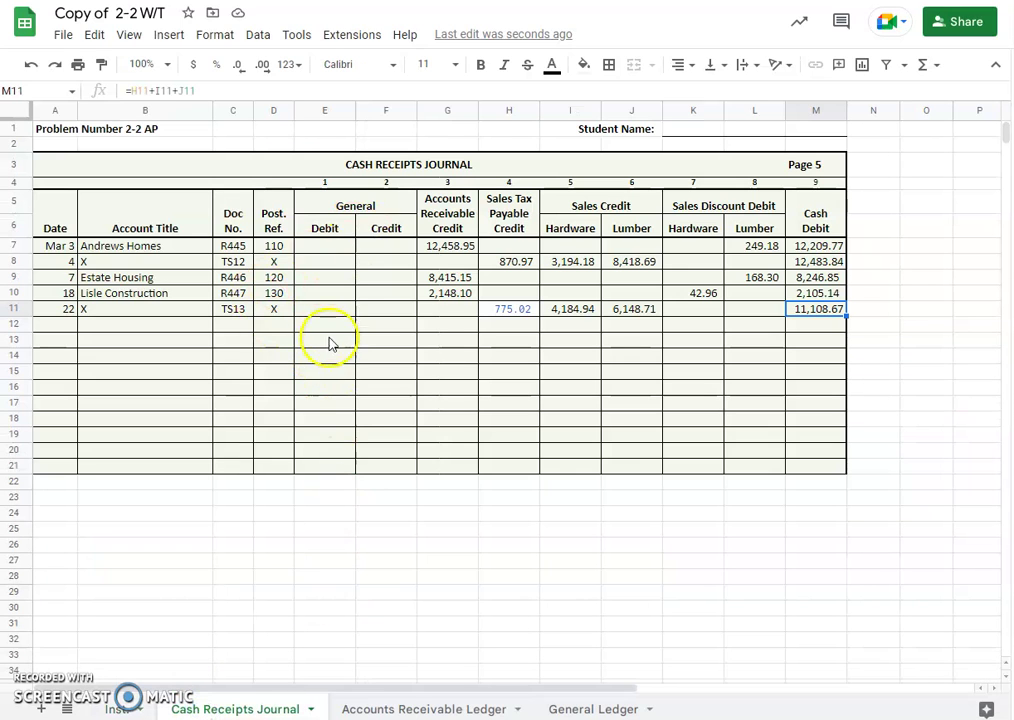
Enter =SUM(G7:G11) in G12 and fill it right through M12
left_click(438, 326)
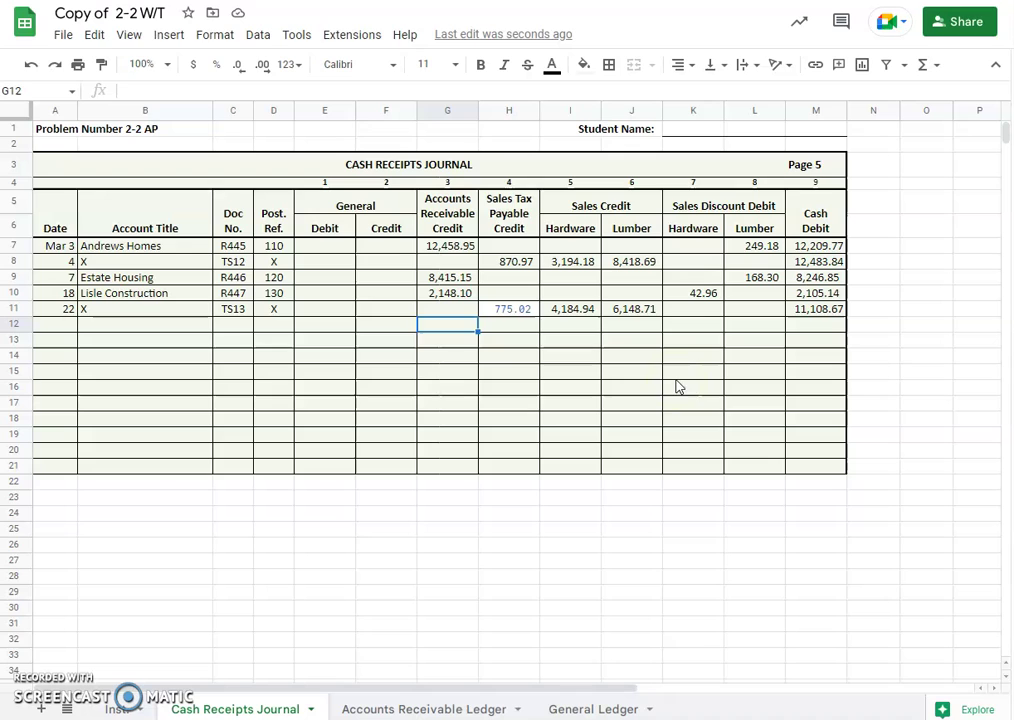
type("=sum")
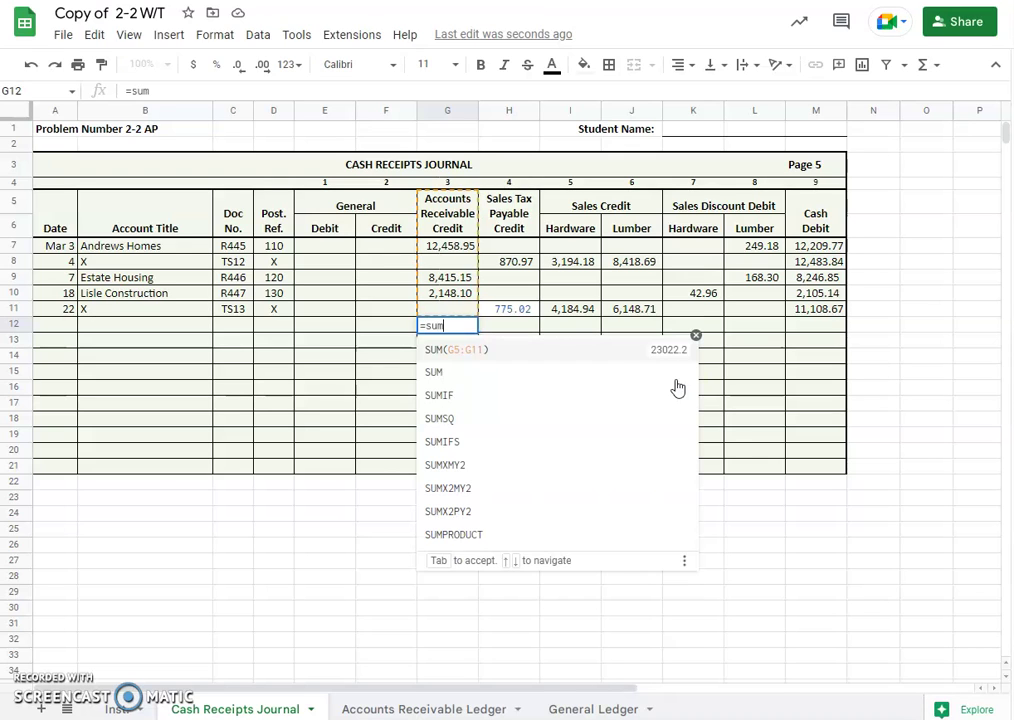
type("(")
left_click_drag(448, 246, 456, 300)
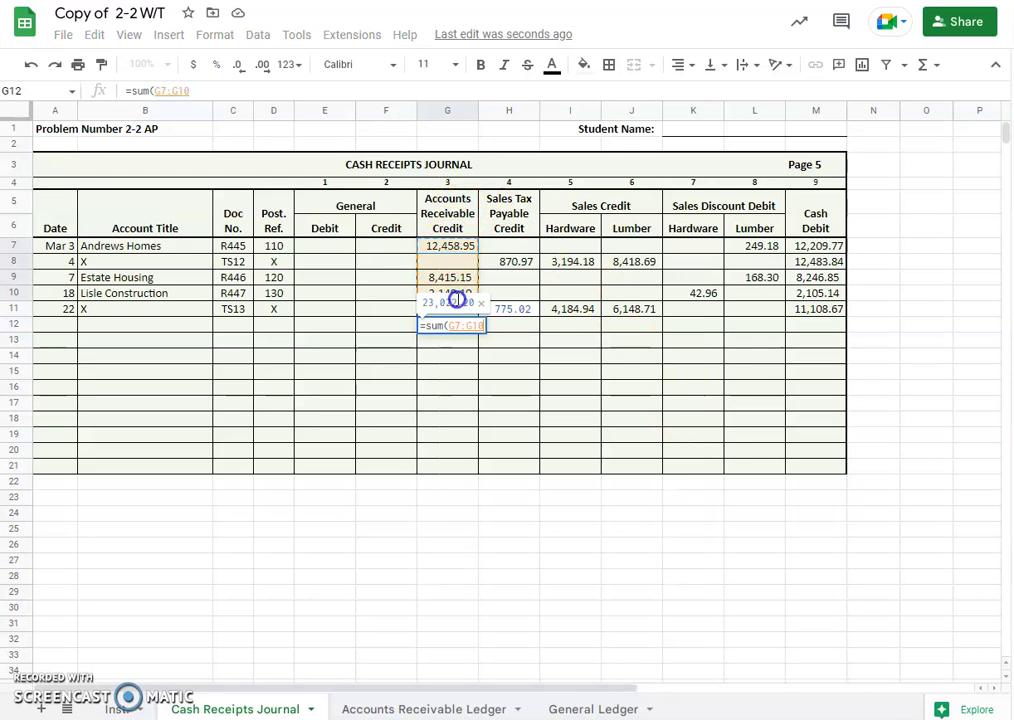
key("Return")
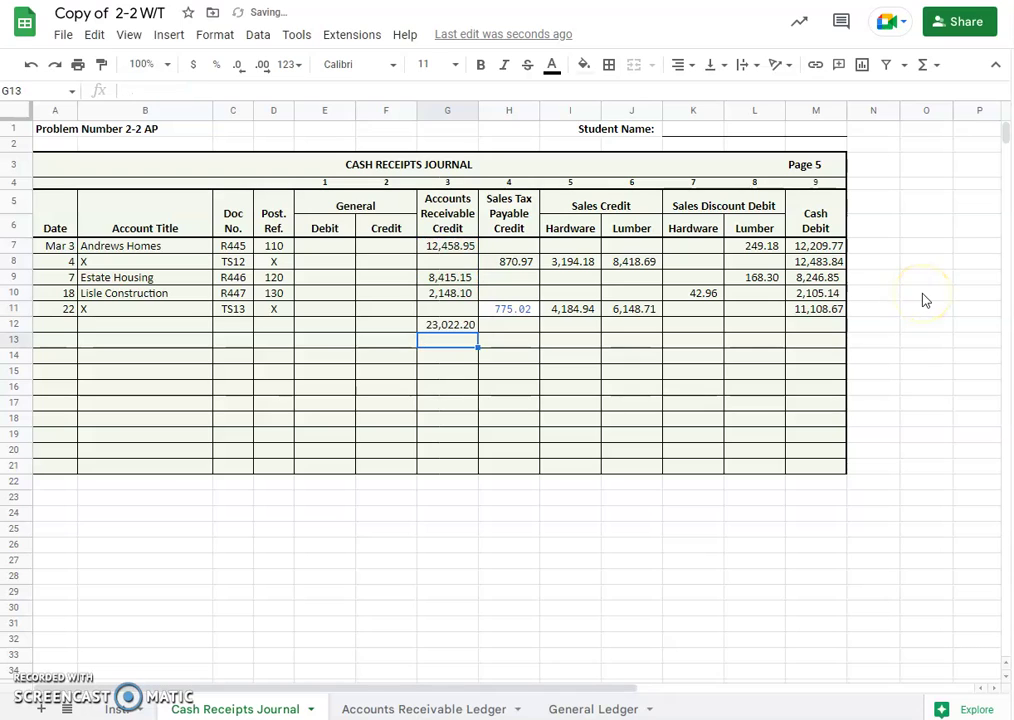
left_click(445, 325)
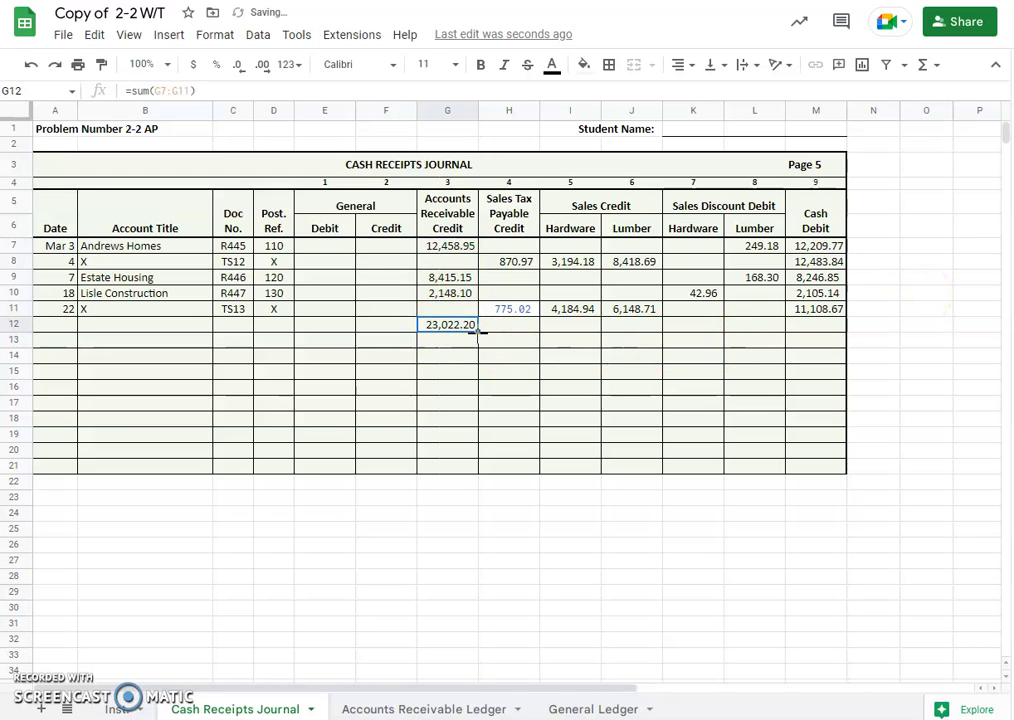
left_click_drag(479, 333, 810, 328)
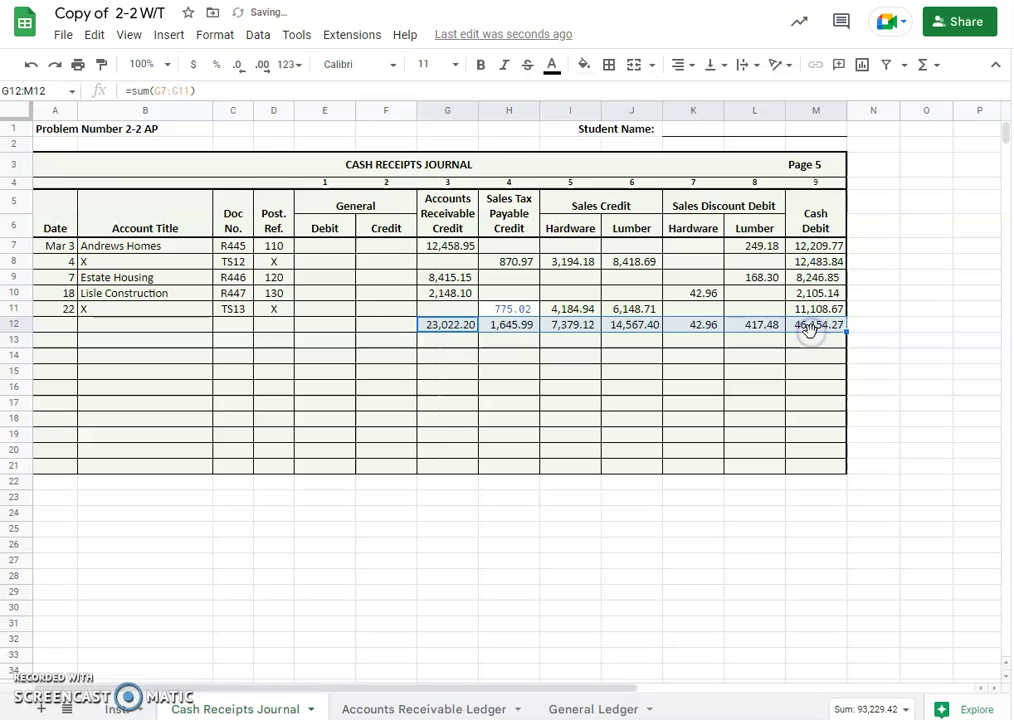
Make the totals row bold with a bottom border rule
left_click(480, 65)
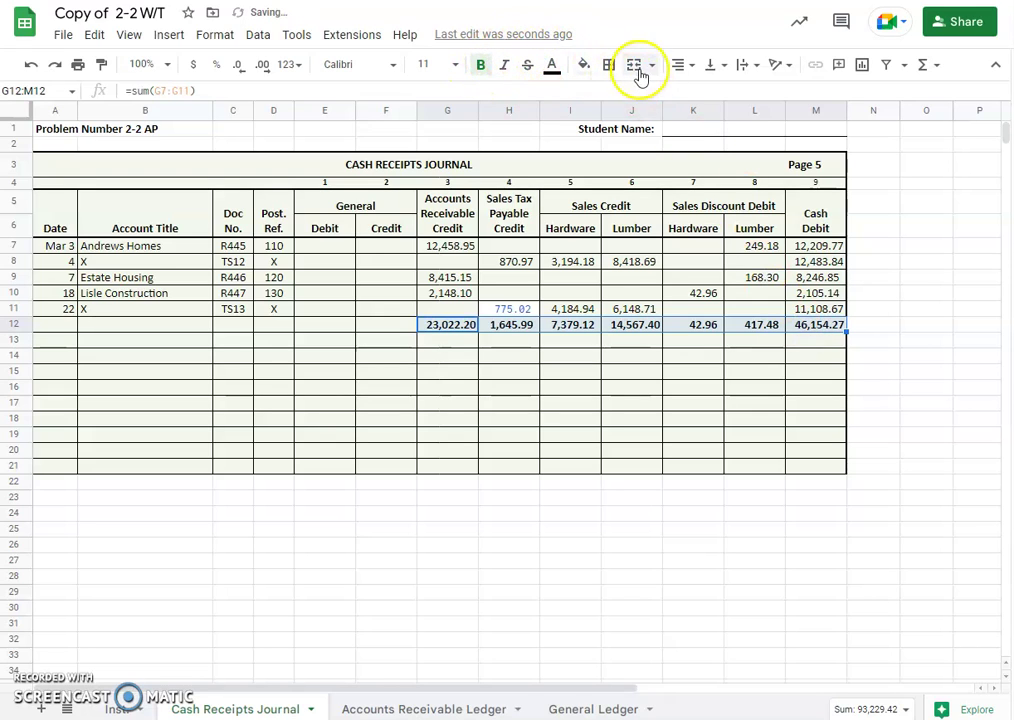
left_click(607, 65)
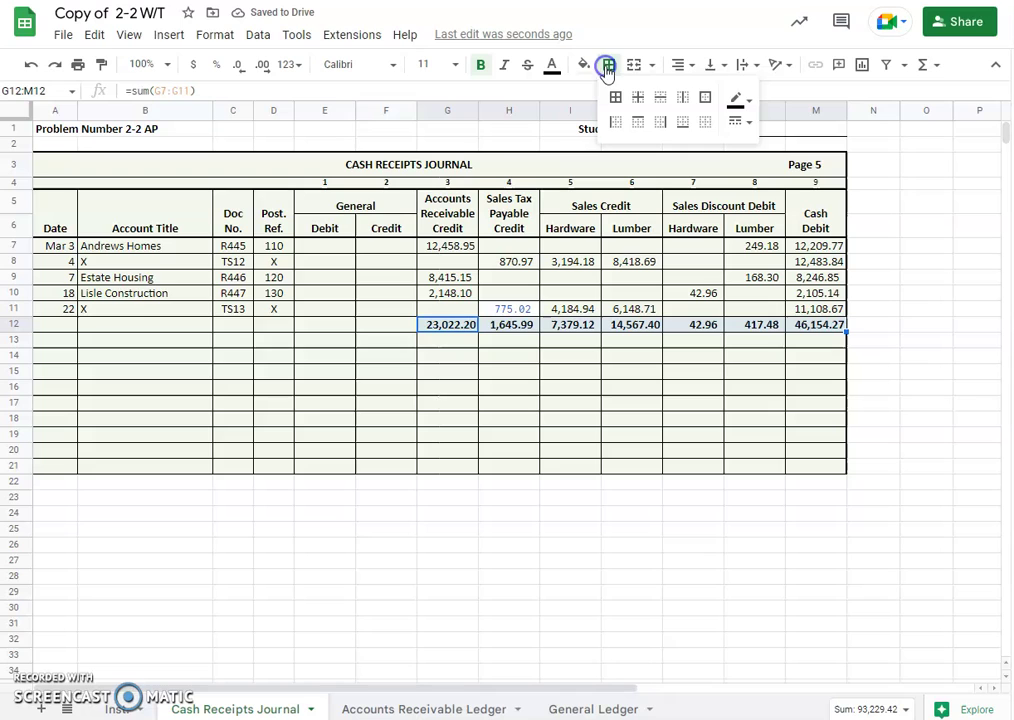
left_click(736, 122)
left_click(781, 249)
left_click(684, 127)
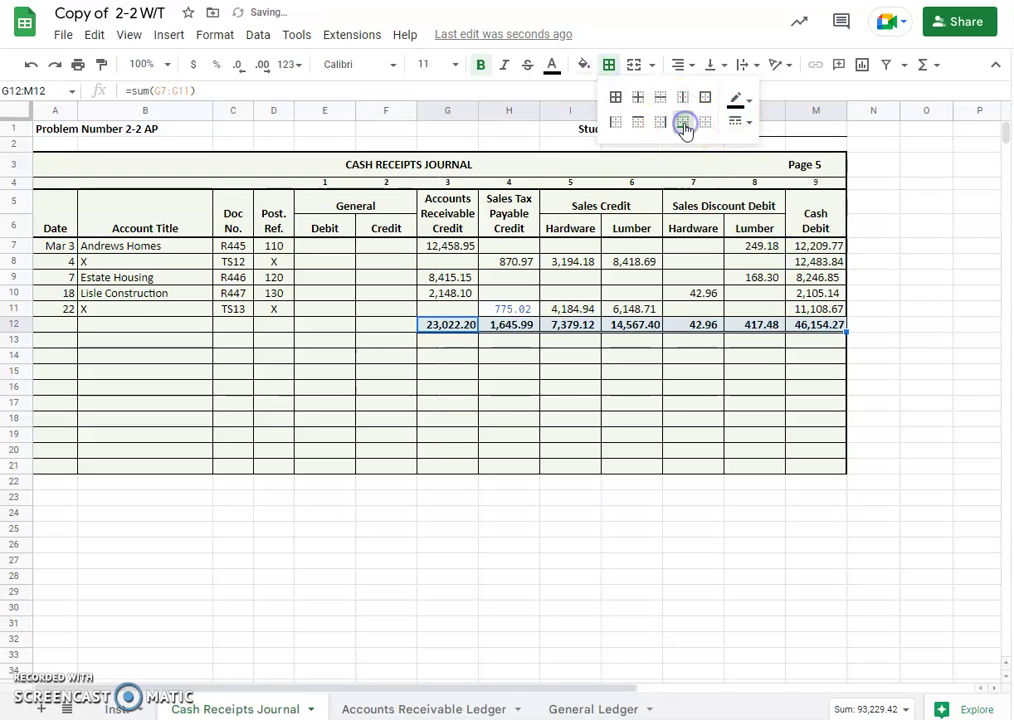
left_click(551, 362)
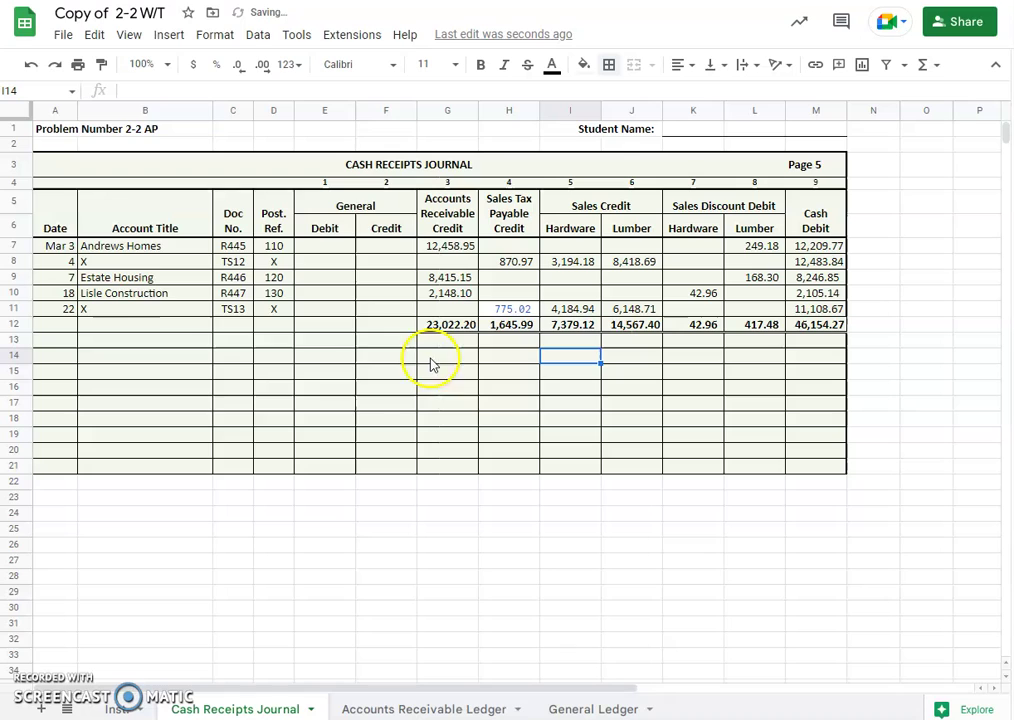
Label row 12 with 31 and TOTALS in bold
left_click(163, 325)
type("TOTALS")
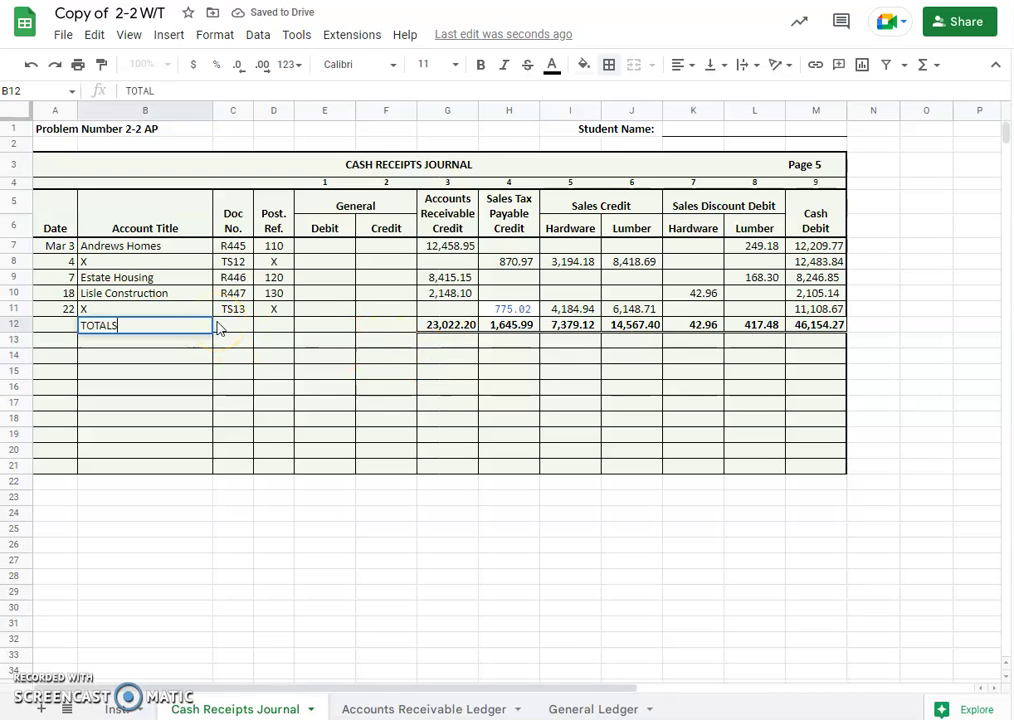
key("Left")
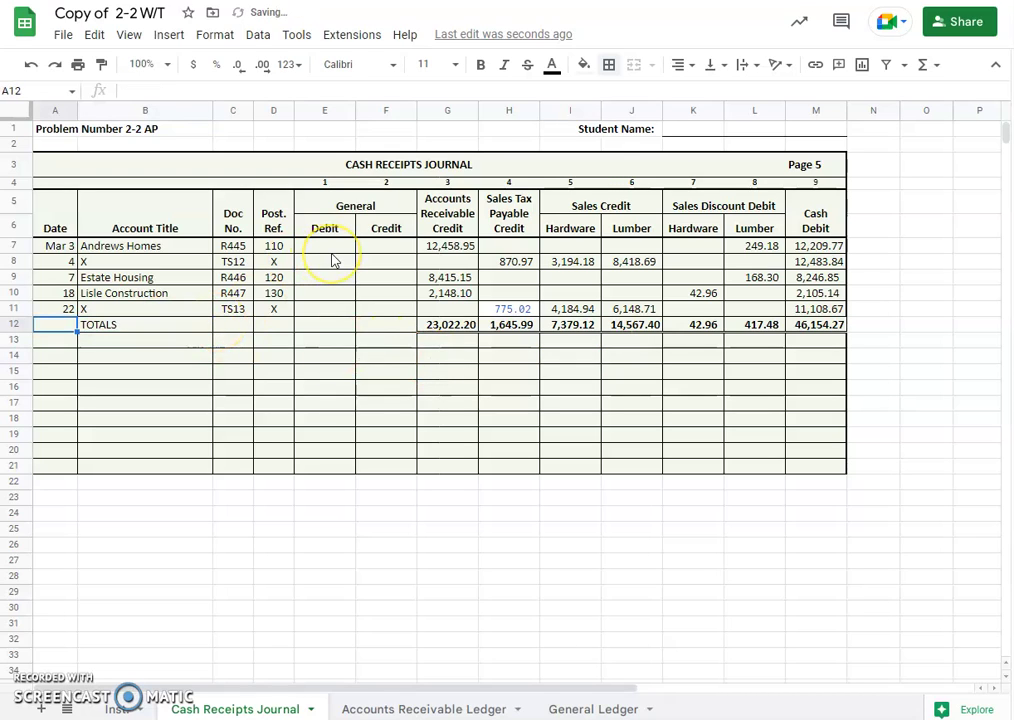
type("31")
key("Return")
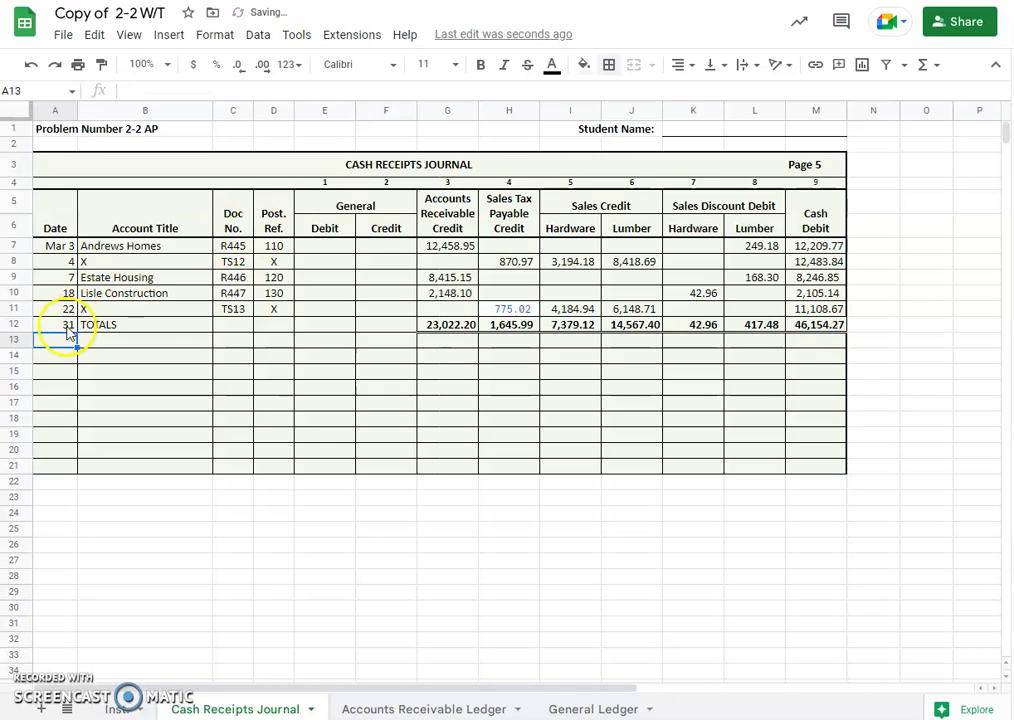
left_click_drag(68, 328, 170, 333)
left_click(480, 65)
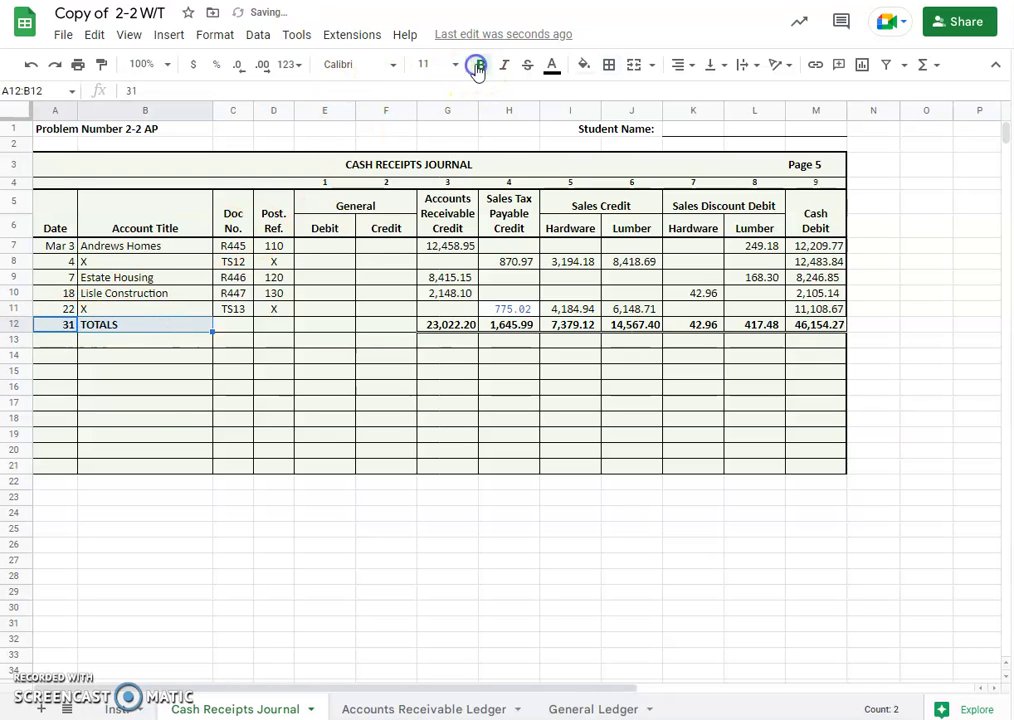
left_click(170, 346)
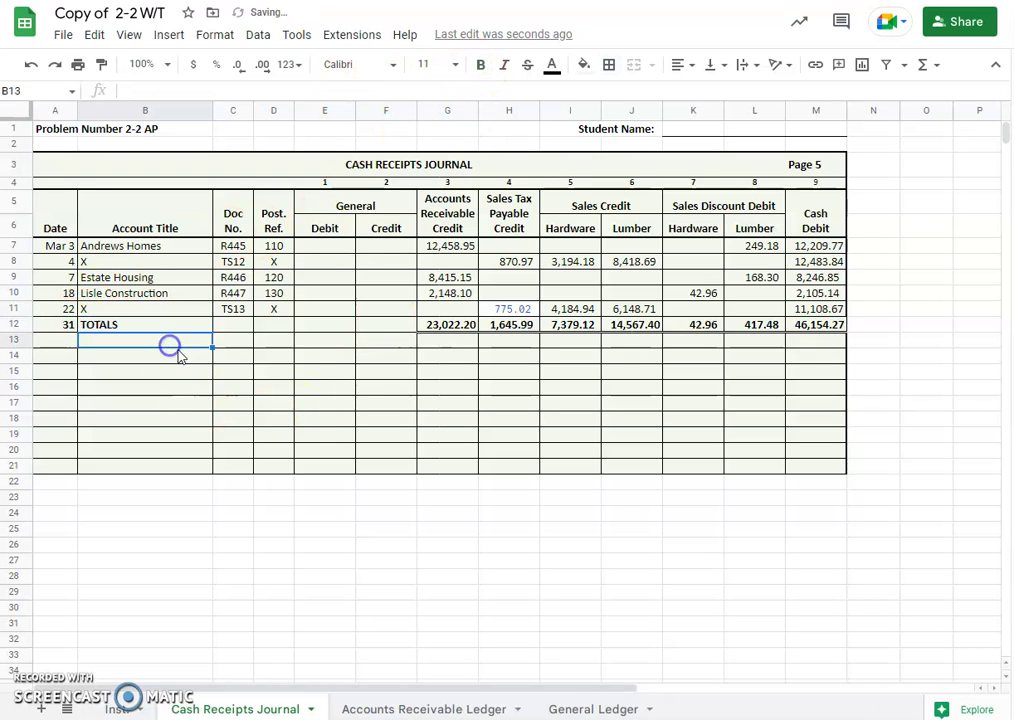
left_click(449, 344)
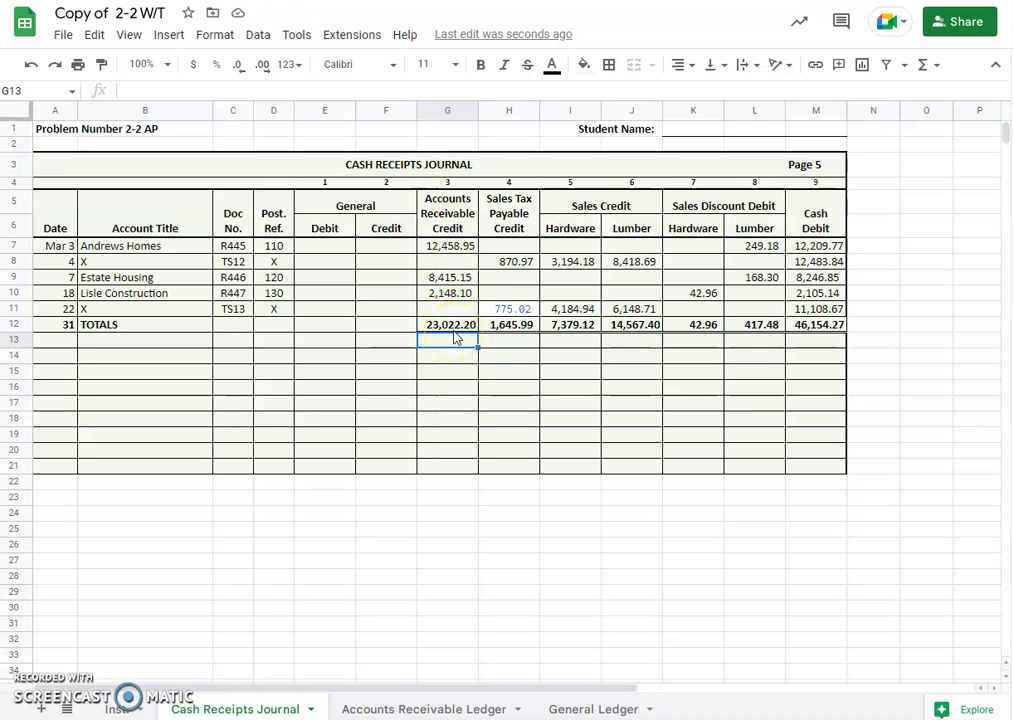
Start a March 31 CR5 line for 23,022.20 in the general ledger Accounts Receivable account
left_click(578, 711)
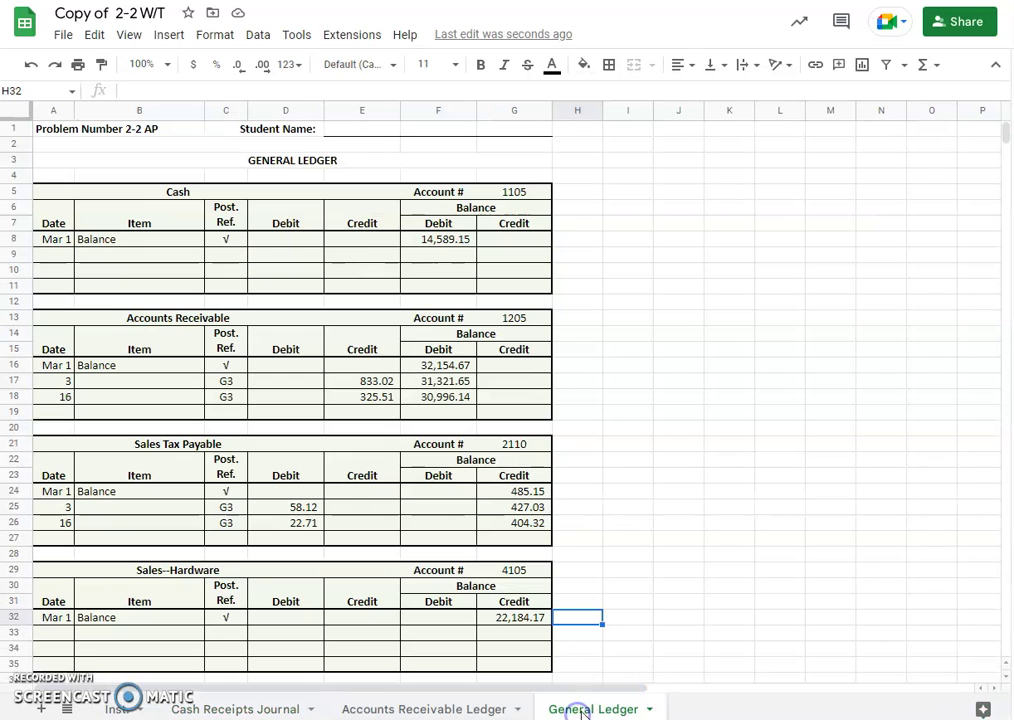
left_click(52, 412)
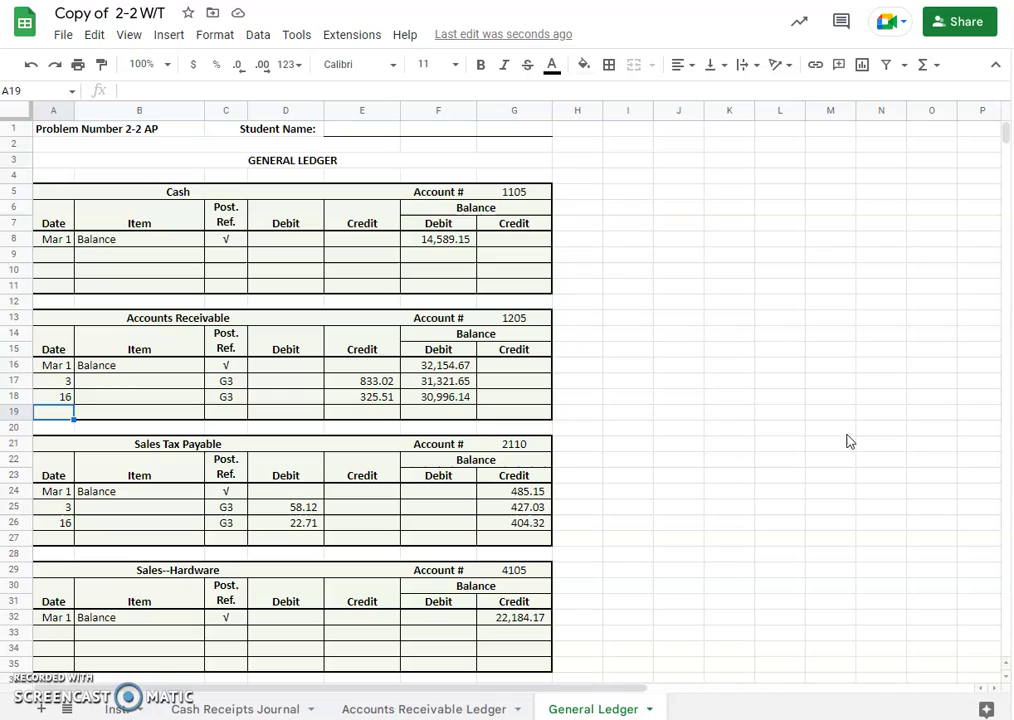
key("Tab")
key("Tab")
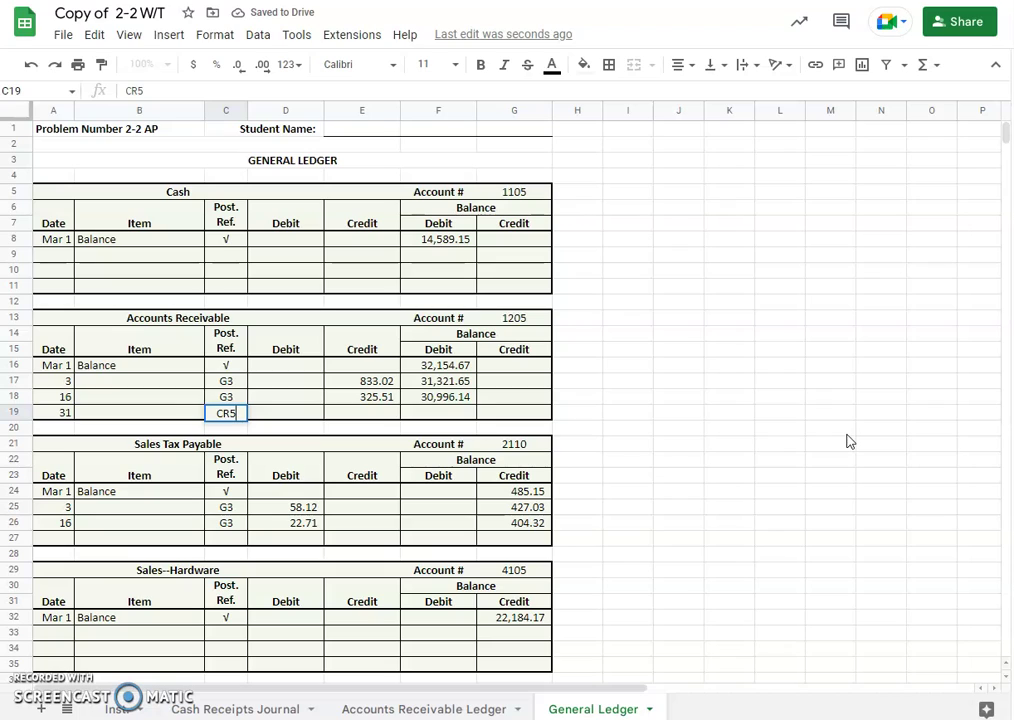
key("Tab")
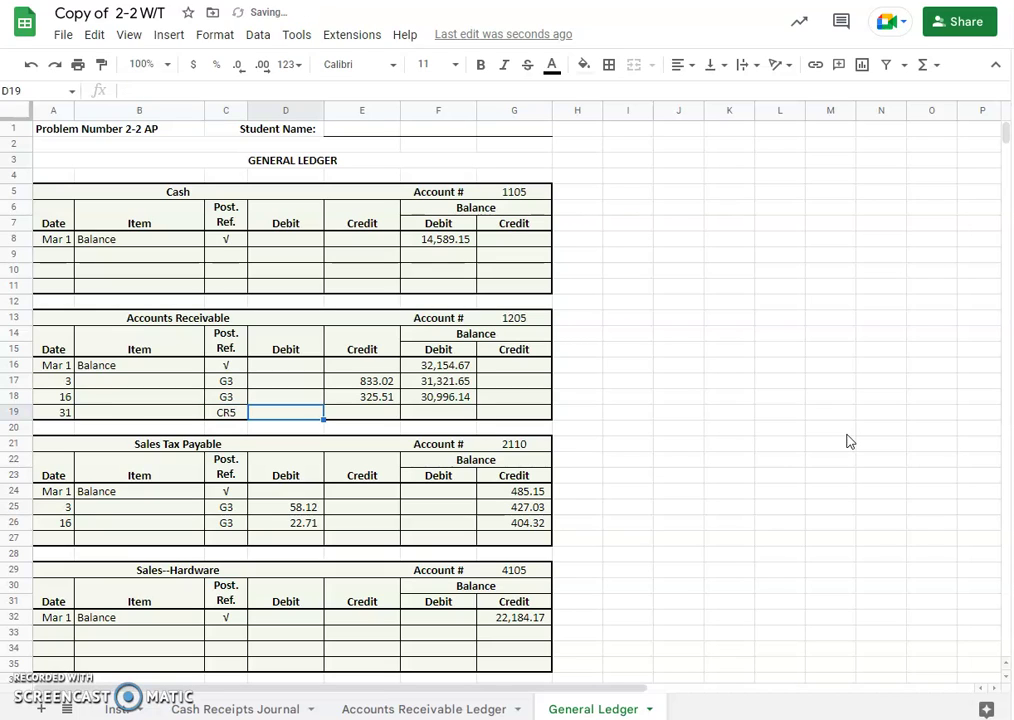
type("23022.20")
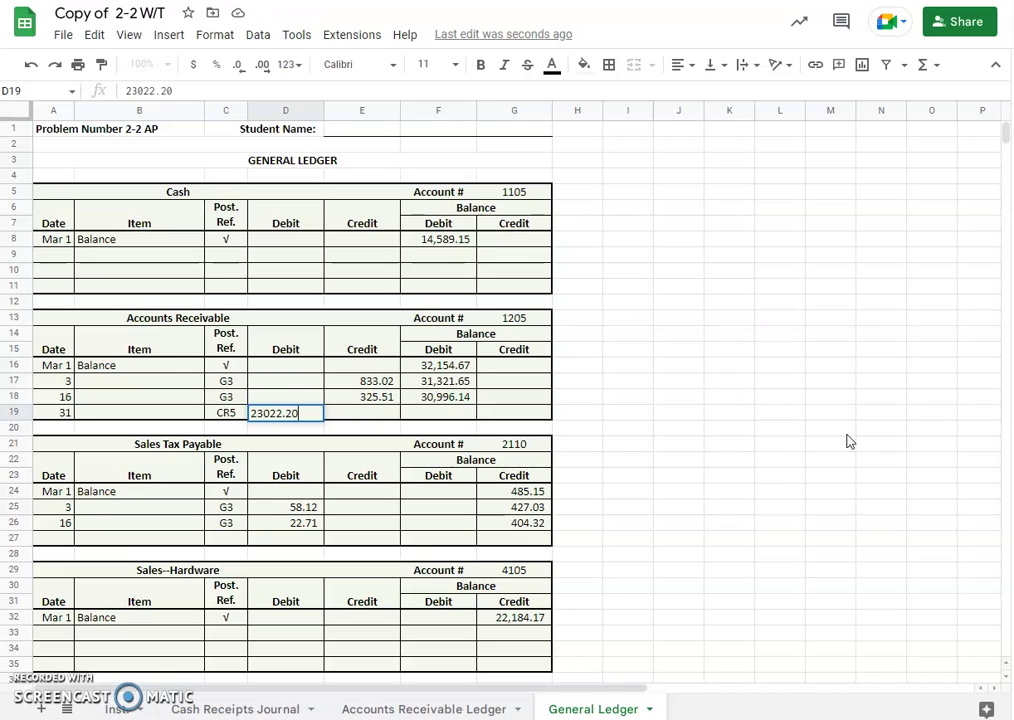
key("Tab")
key("Tab")
type("=")
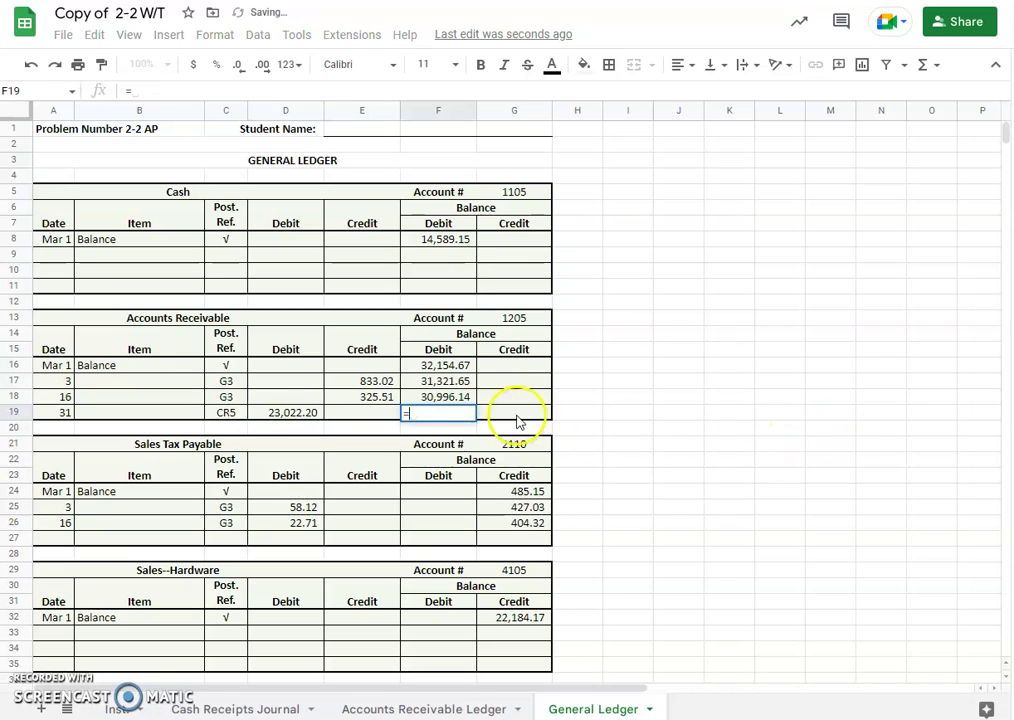
left_click(441, 398)
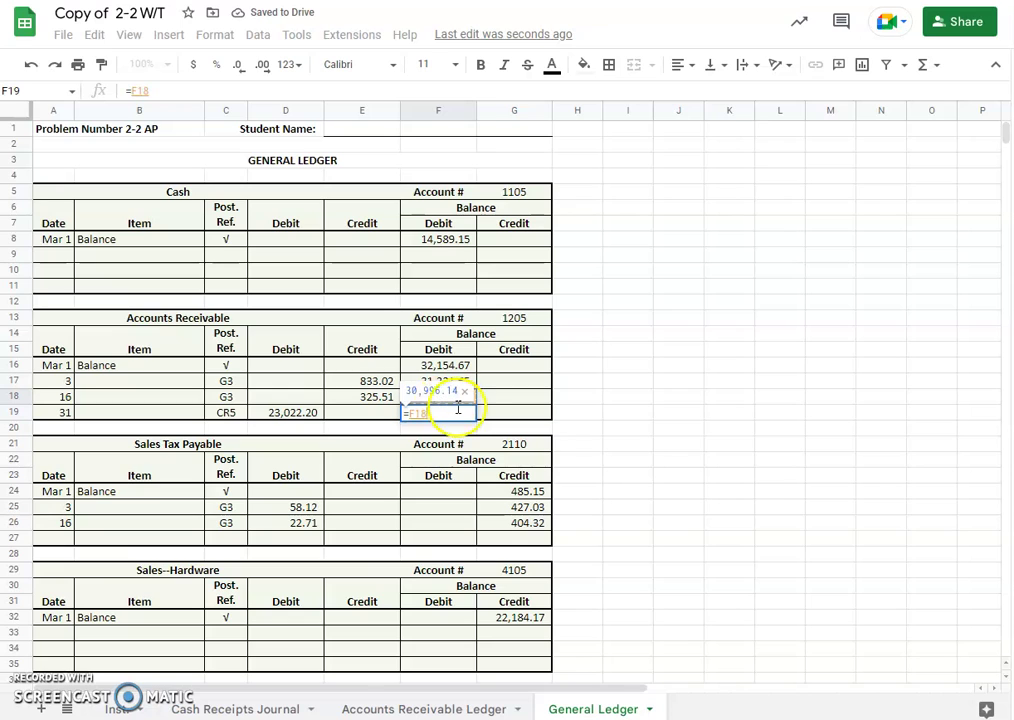
type("-")
left_click(290, 413)
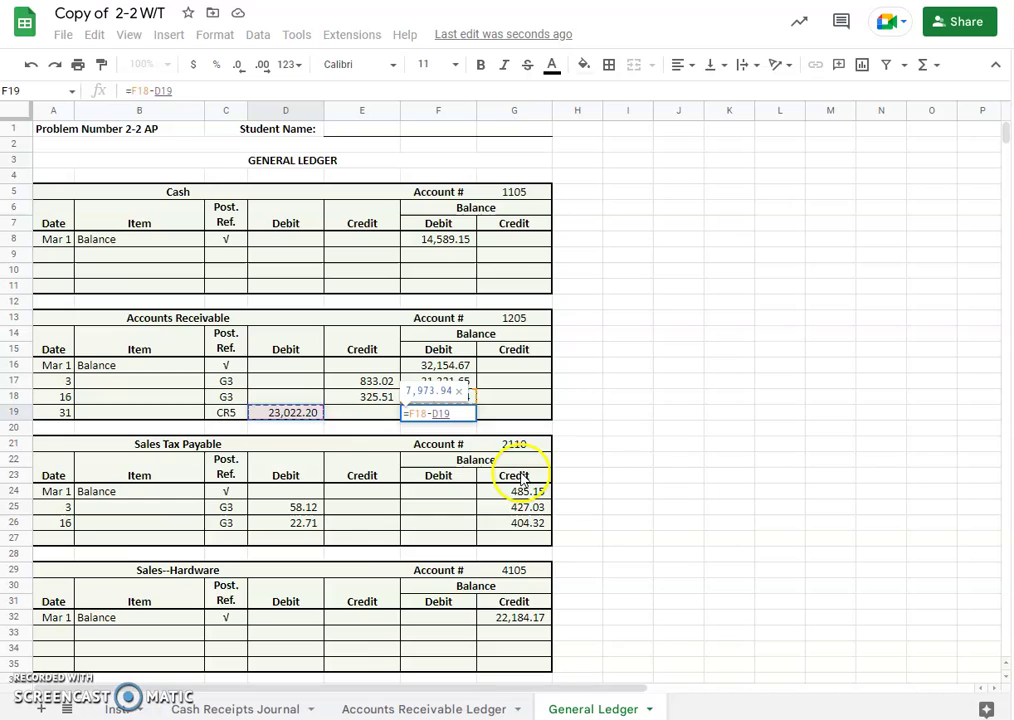
key("BackSpace")
key("BackSpace")
key("BackSpace")
key("BackSpace")
key("BackSpace")
key("Escape")
Move 23,022.20 to the Credit column and compute the 7,973.94 balance, noting account 1205
left_click(293, 413)
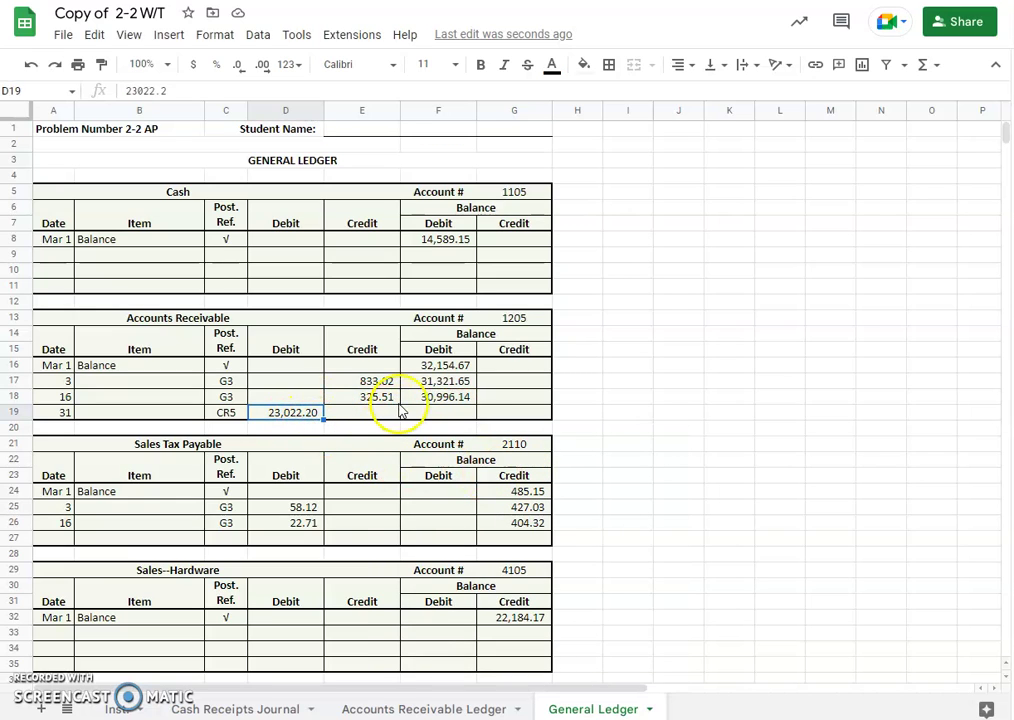
key("Delete")
left_click(355, 418)
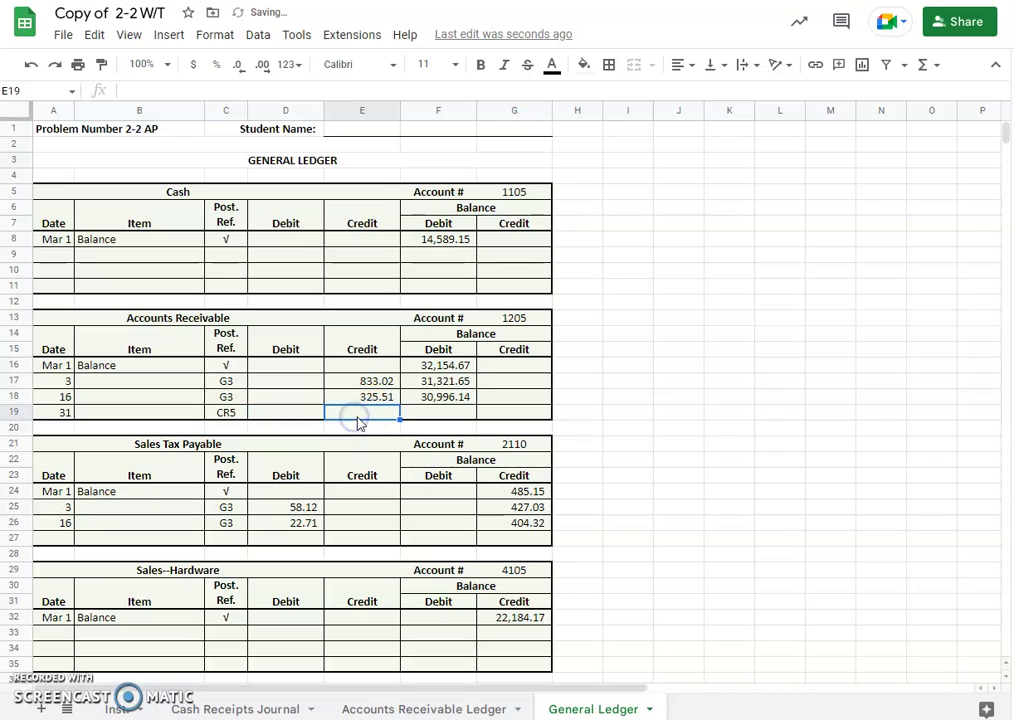
type("2")
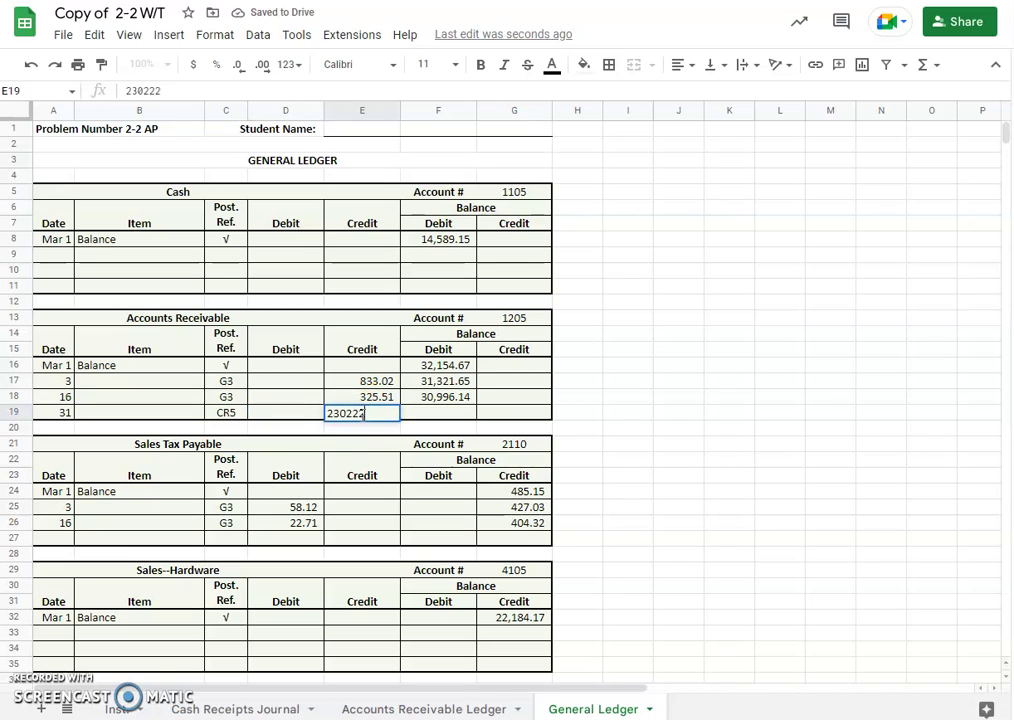
type("3,022.20")
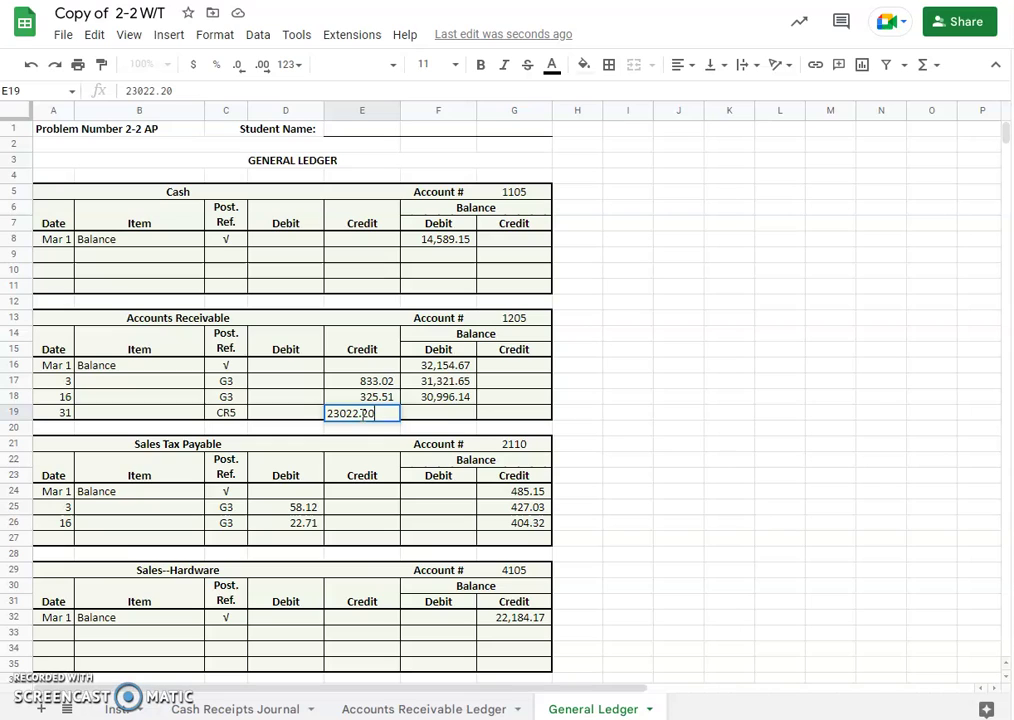
left_click(438, 412)
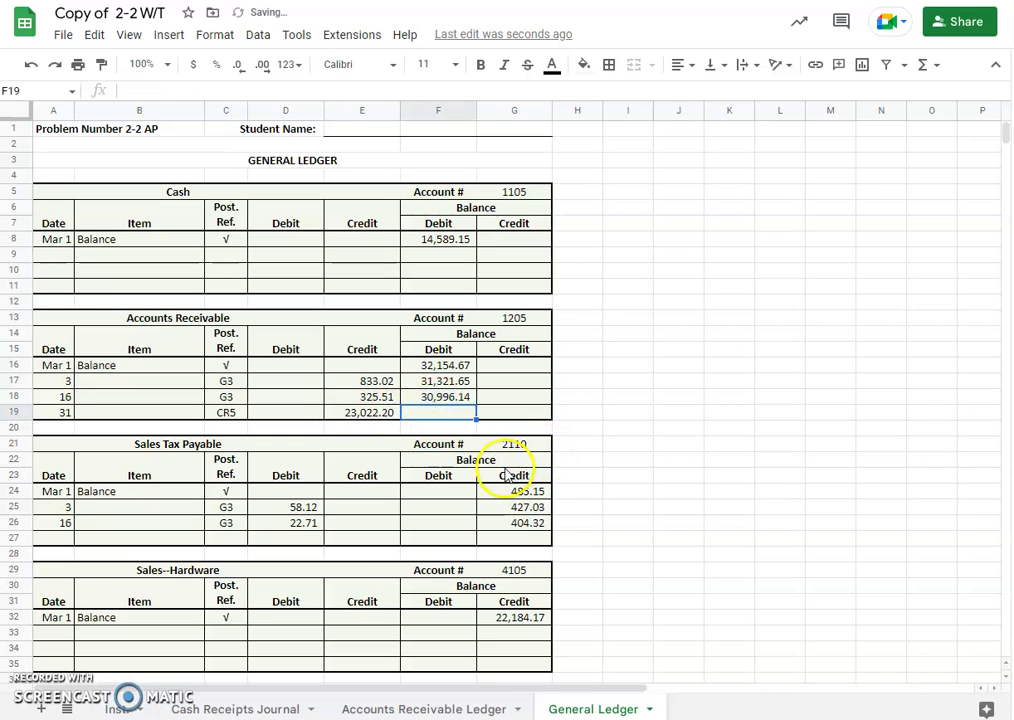
type("=")
left_click(440, 396)
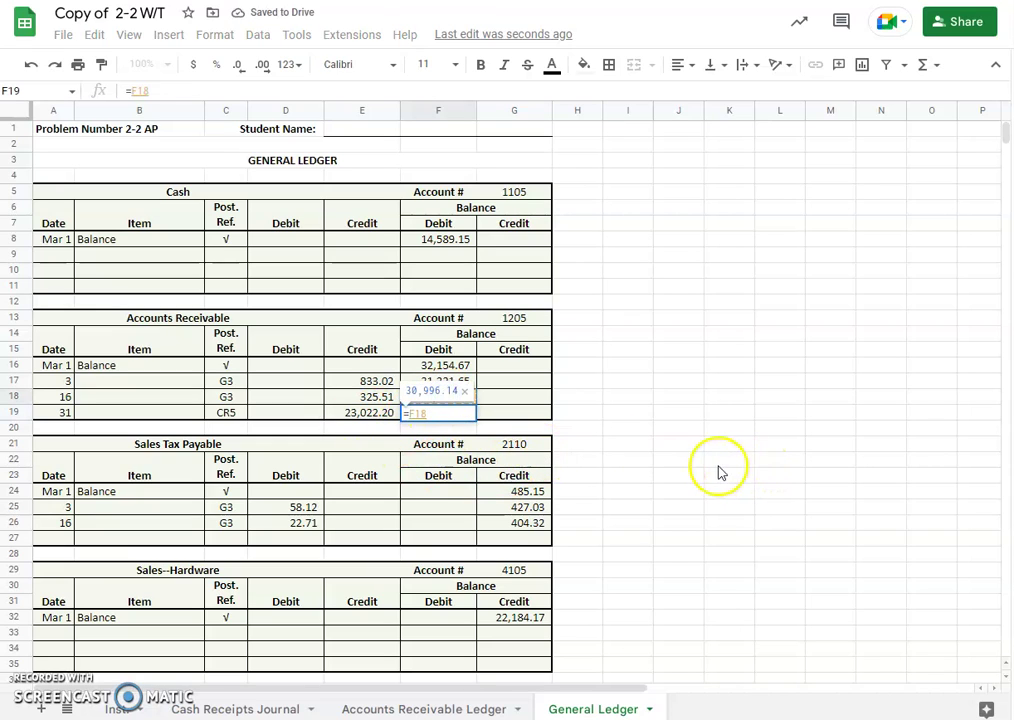
type("-")
left_click(374, 414)
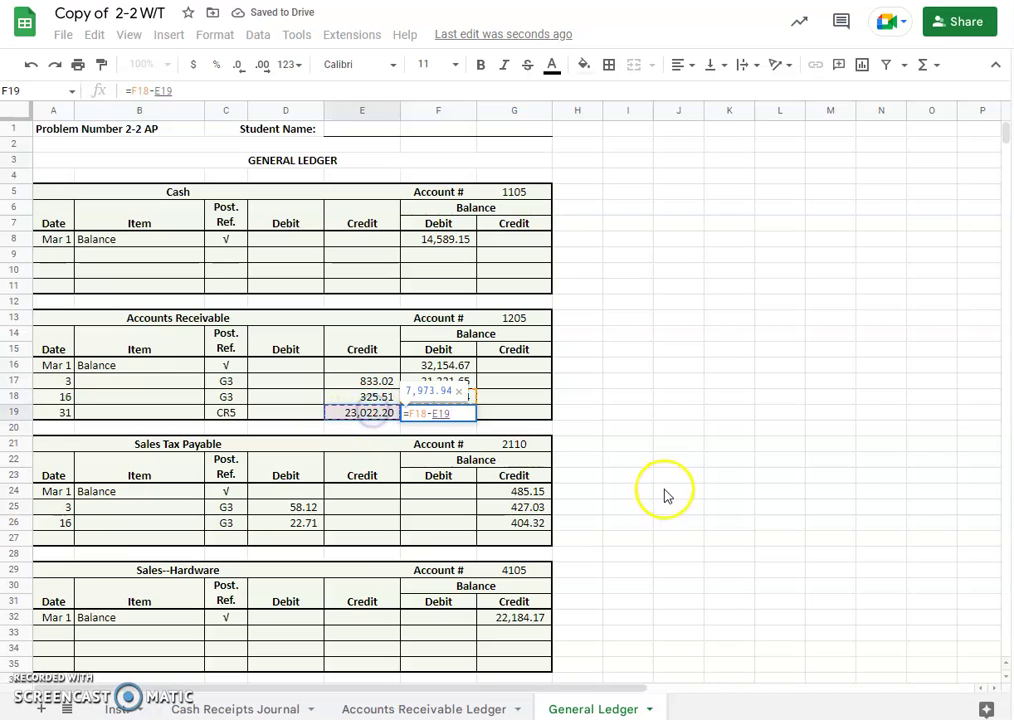
key("Return")
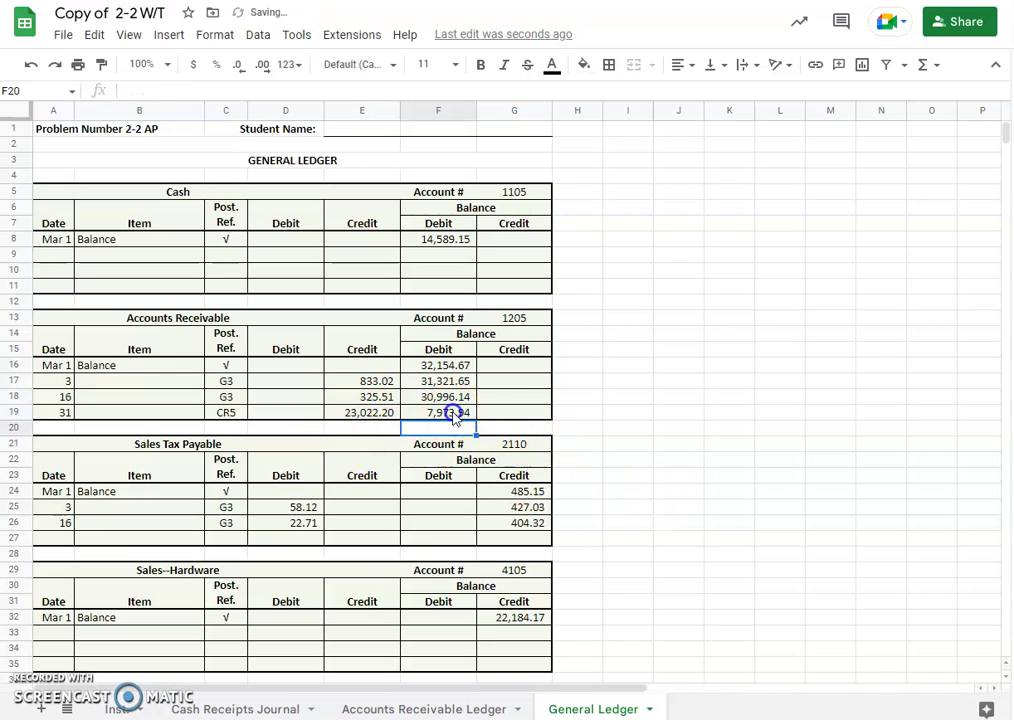
left_click(452, 413)
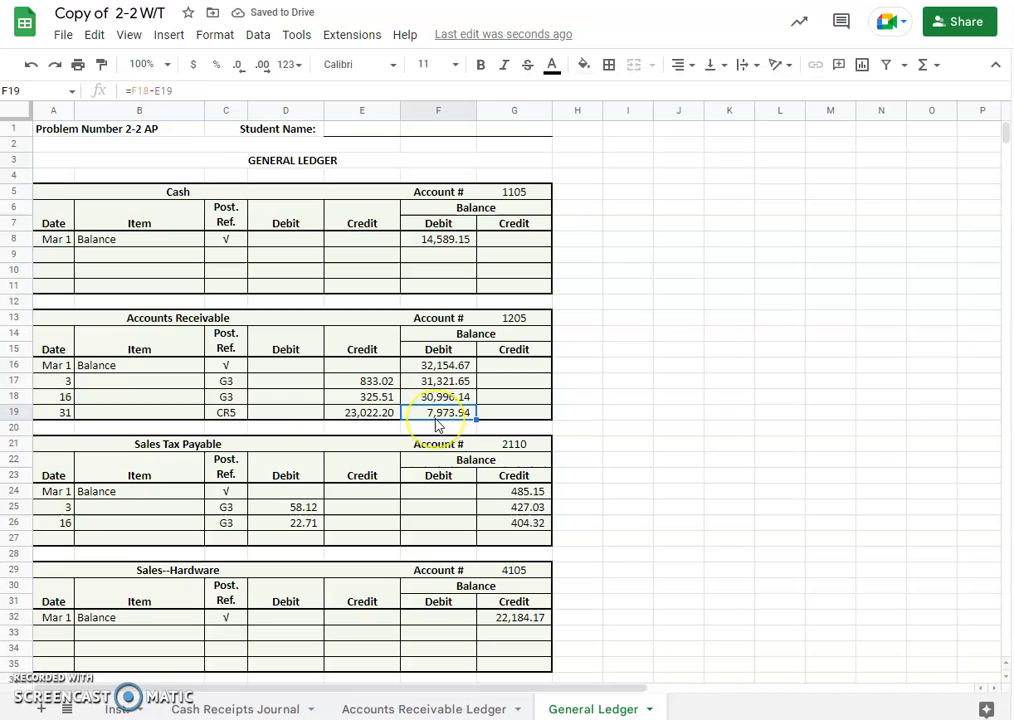
left_click(517, 322)
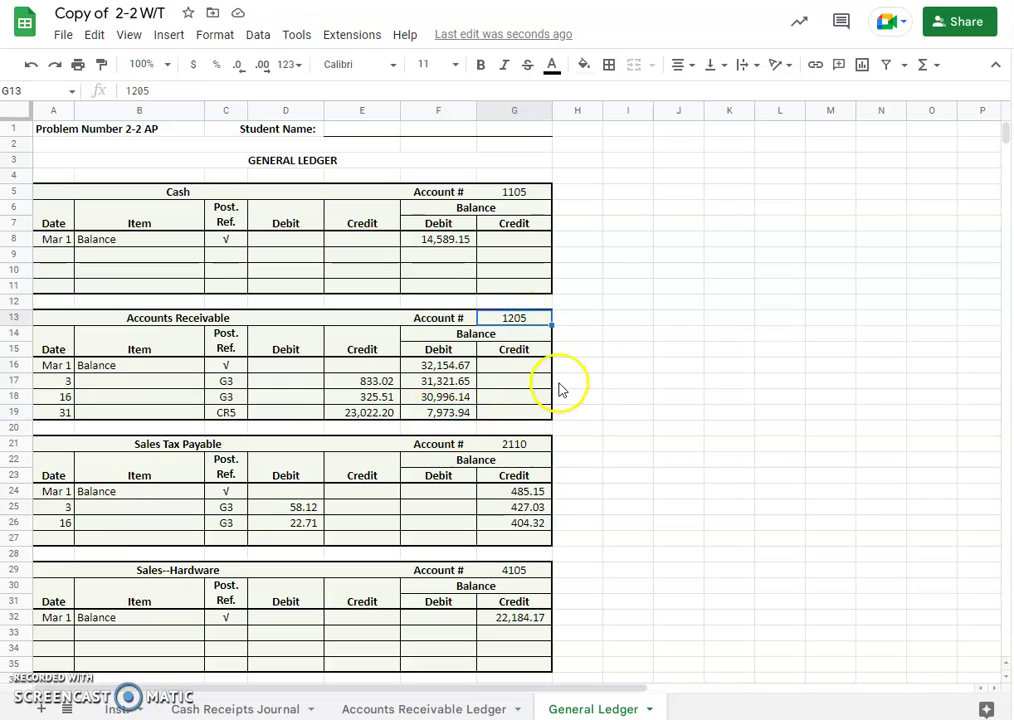
left_click(247, 710)
Enter (1205)* in G13 under the 23,022.20 total, then check the Sales Tax total formula
left_click(449, 344)
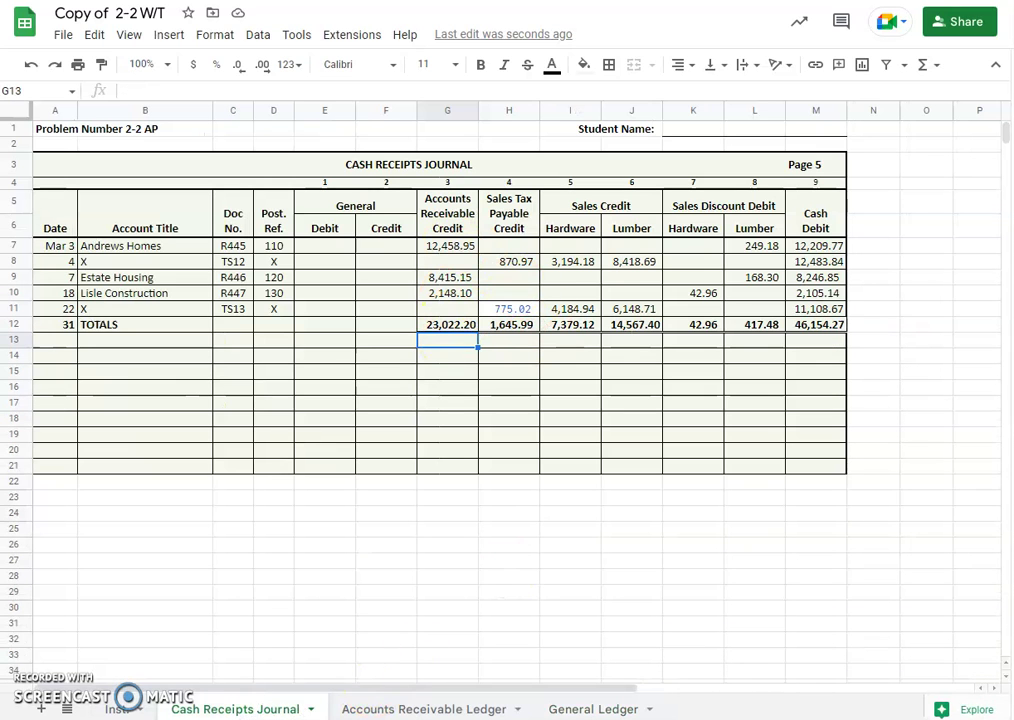
double_click(437, 340)
type(")")
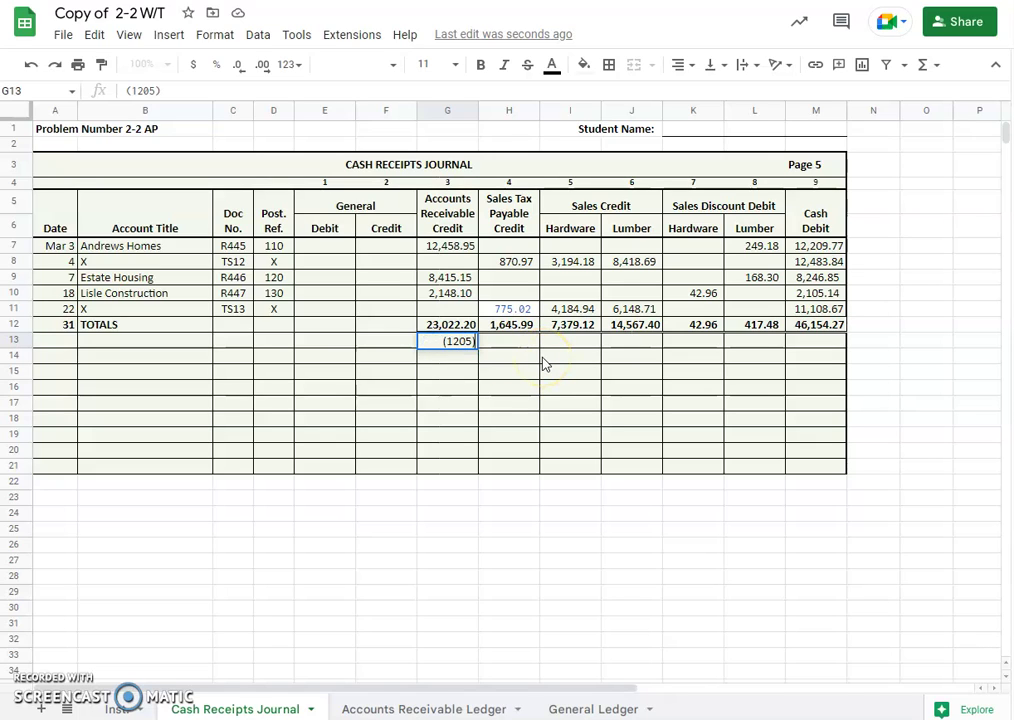
type("*")
left_click(464, 371)
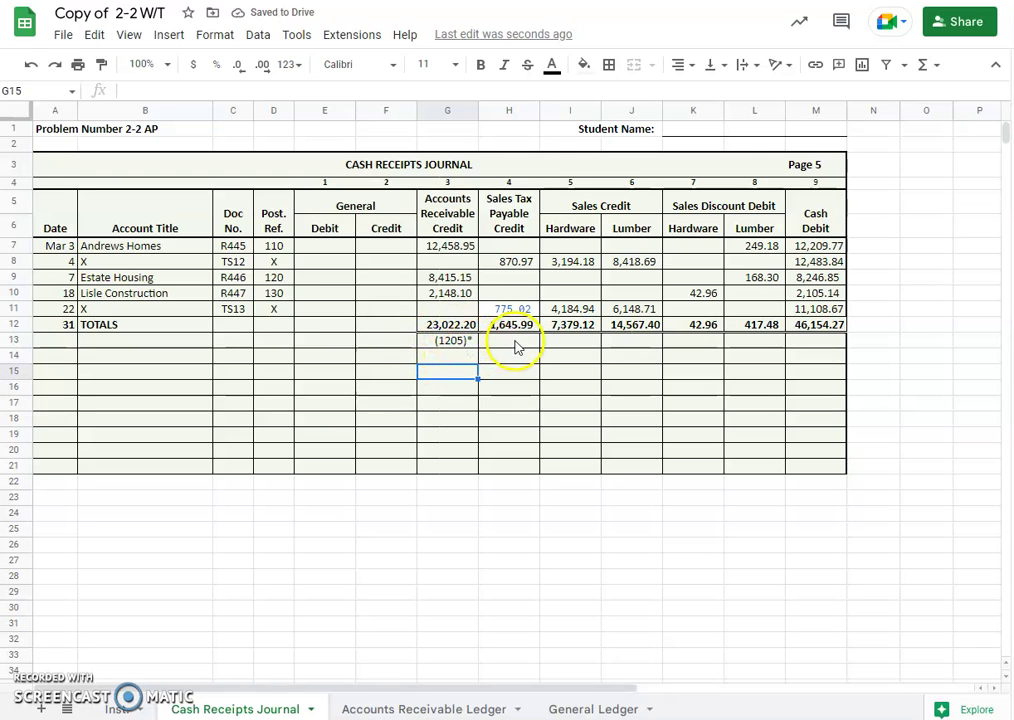
left_click(514, 347)
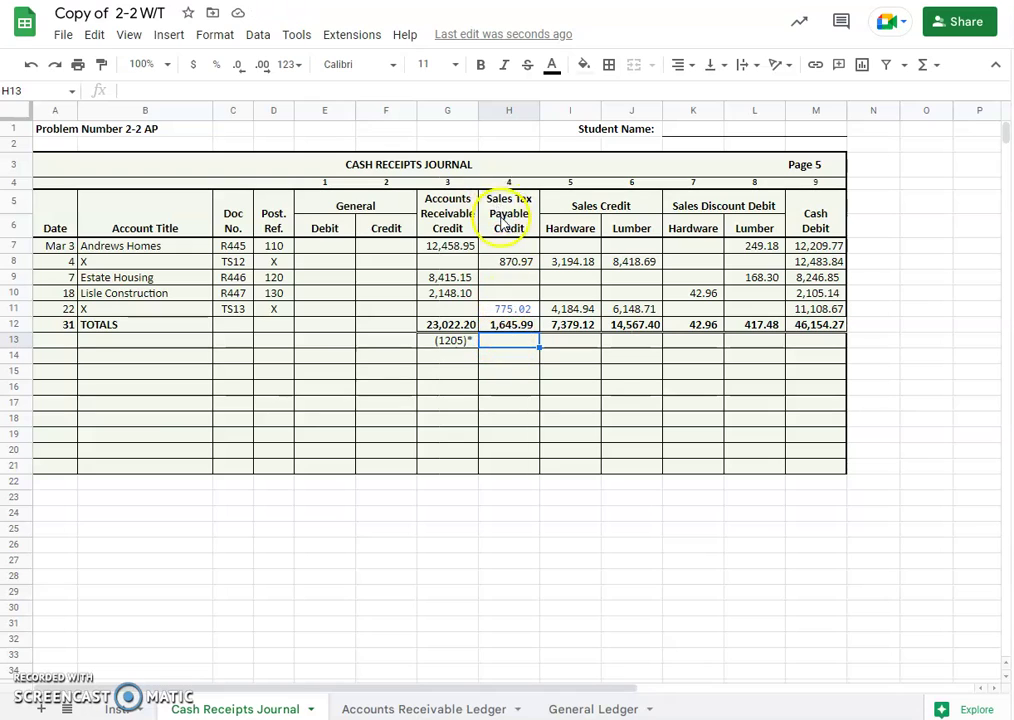
left_click(512, 325)
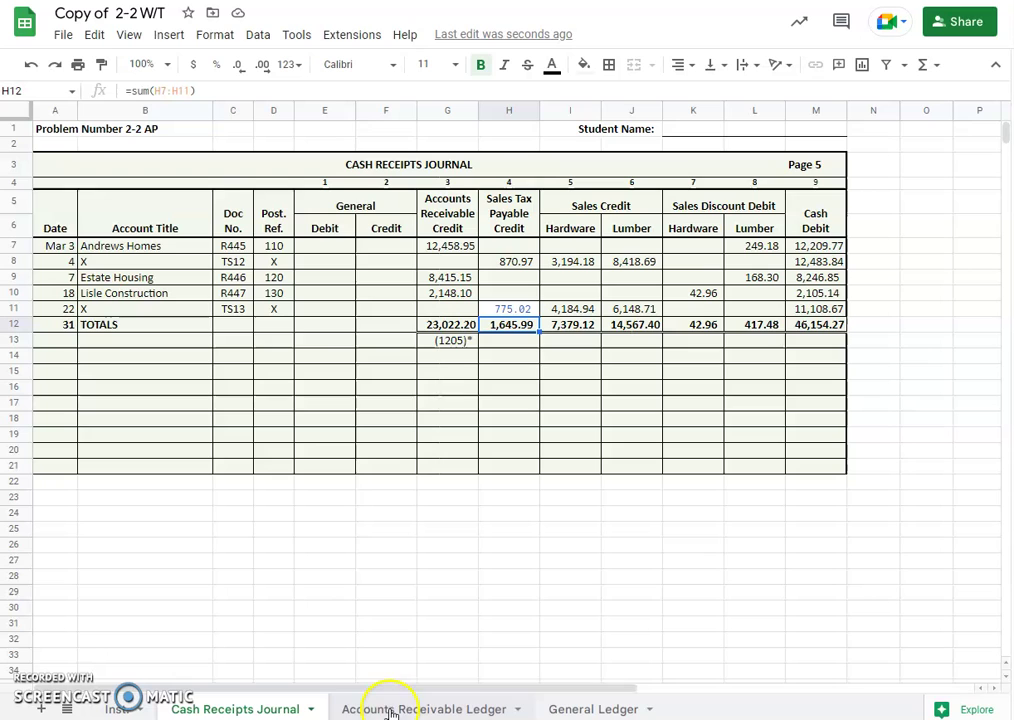
Post a March 31 CR5 1,645.99 credit to Sales Tax Payable with balance =G26+E27 (2,050.31)
left_click(560, 709)
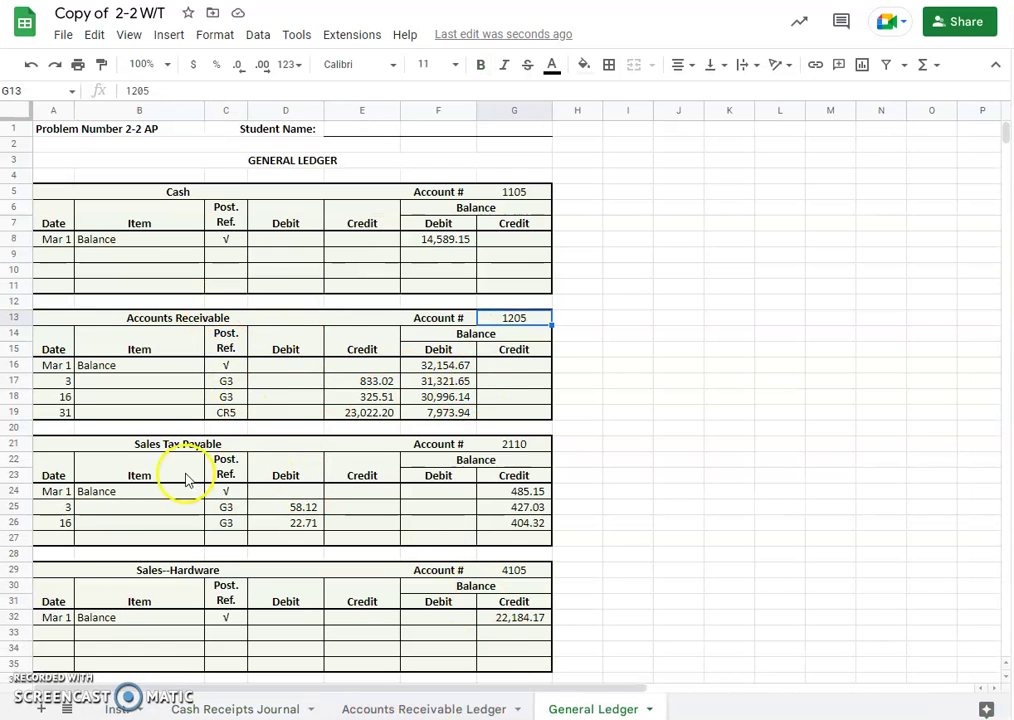
left_click(62, 538)
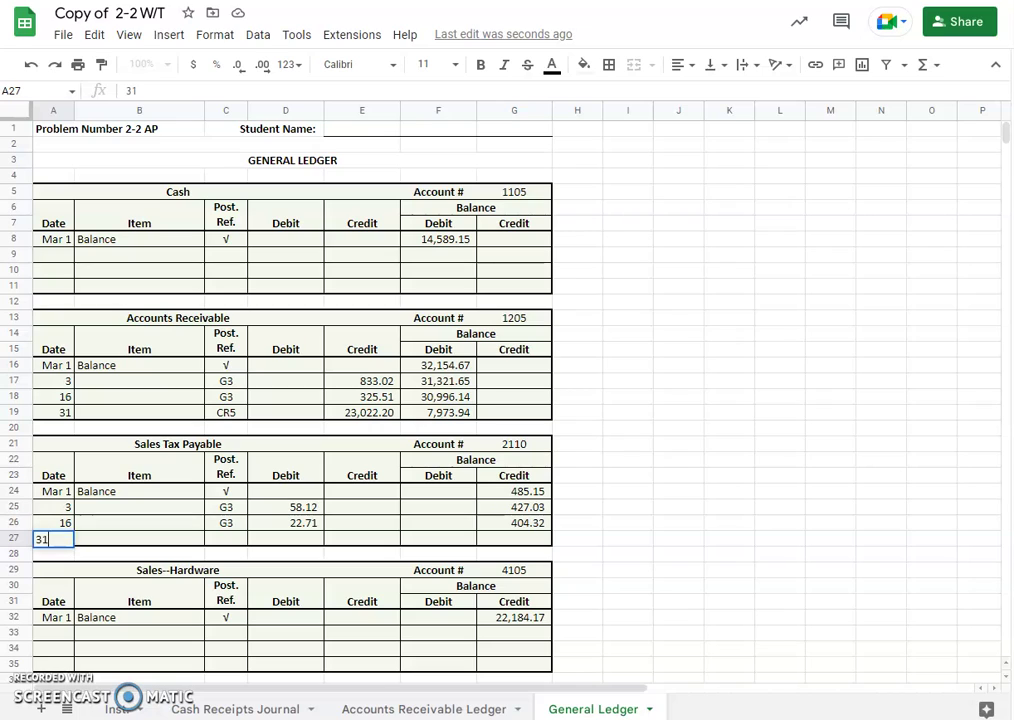
key("Tab")
key("Tab")
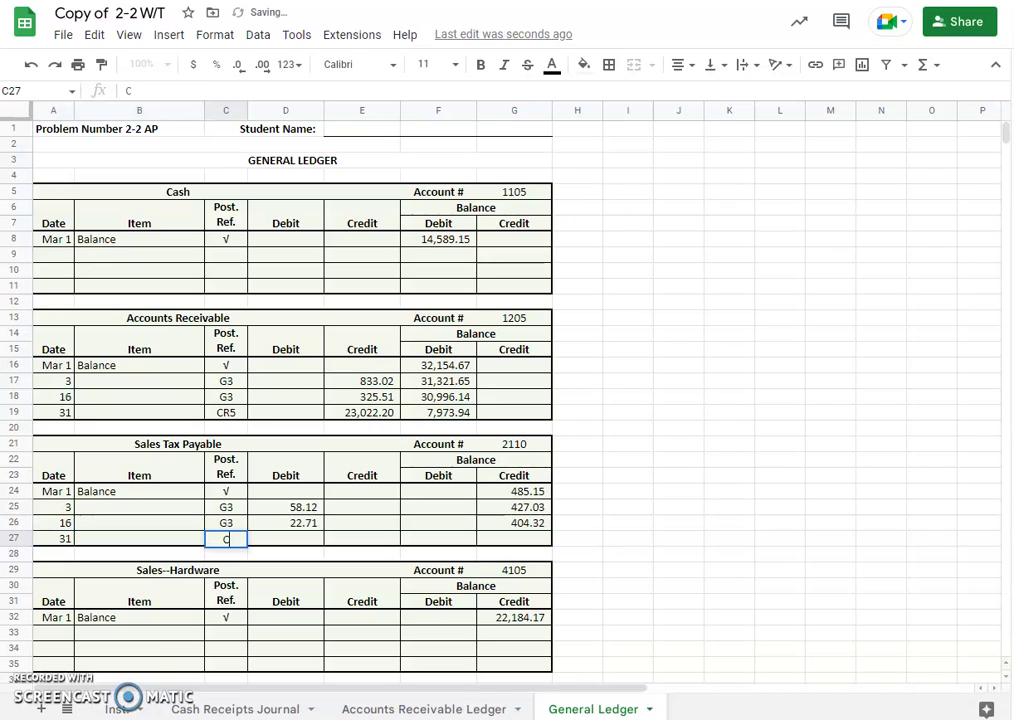
type("CR5")
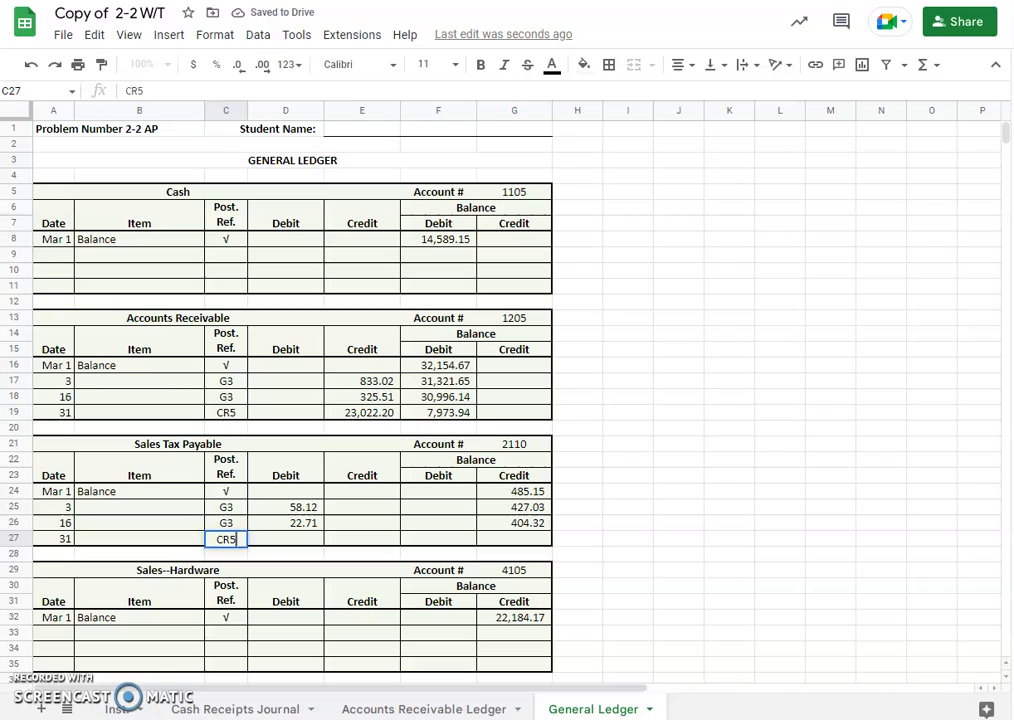
key("Tab")
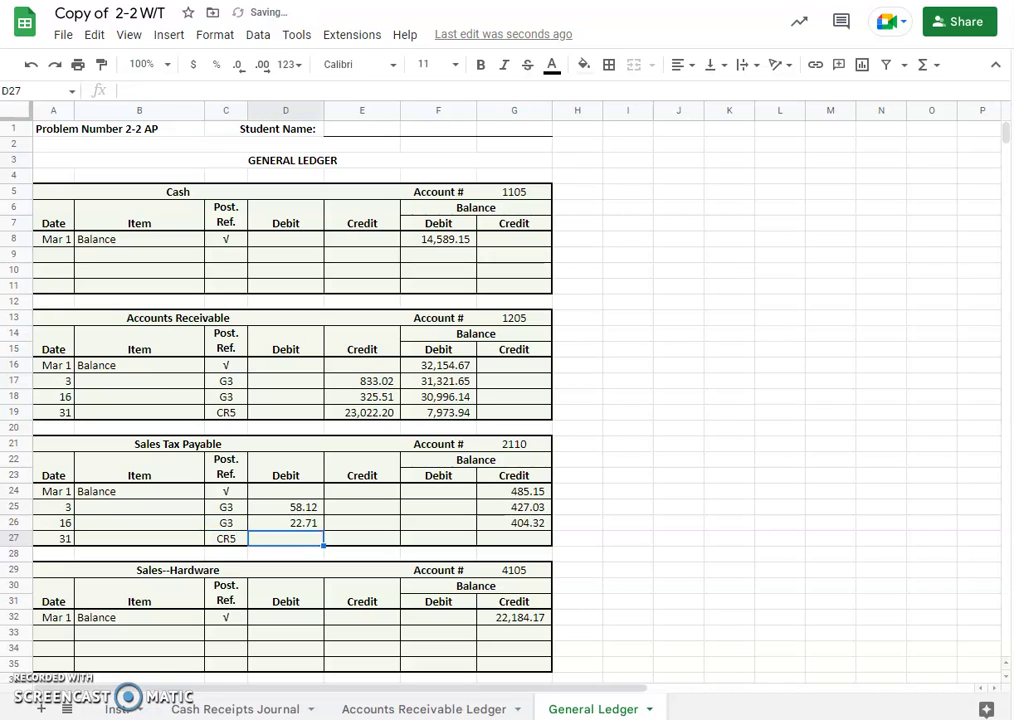
key("Tab")
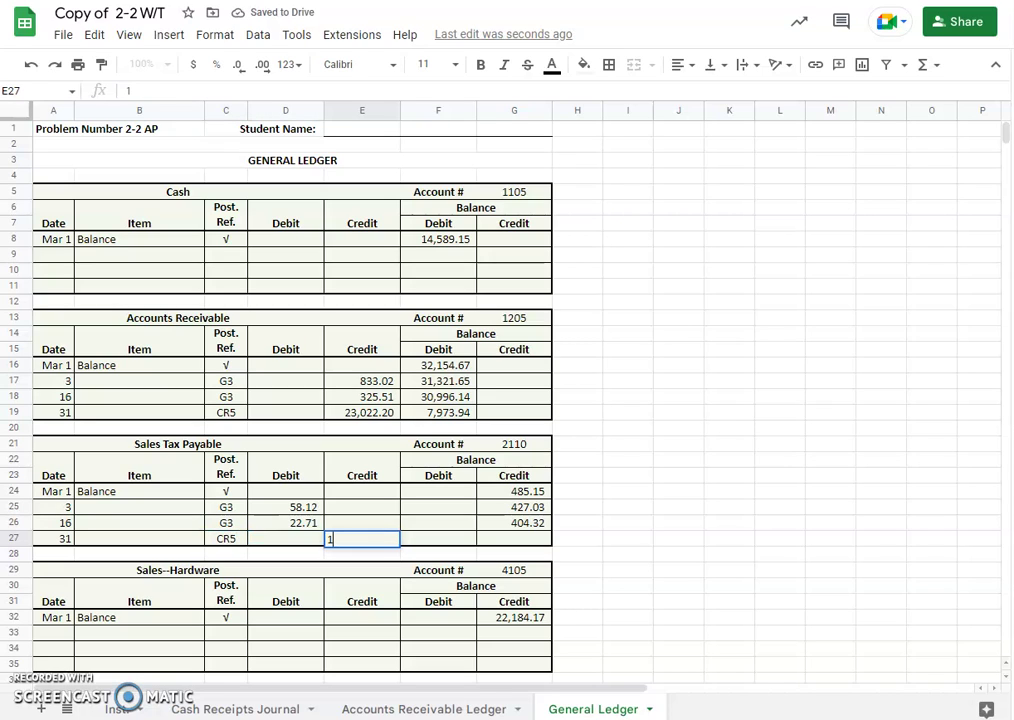
type("1645.99")
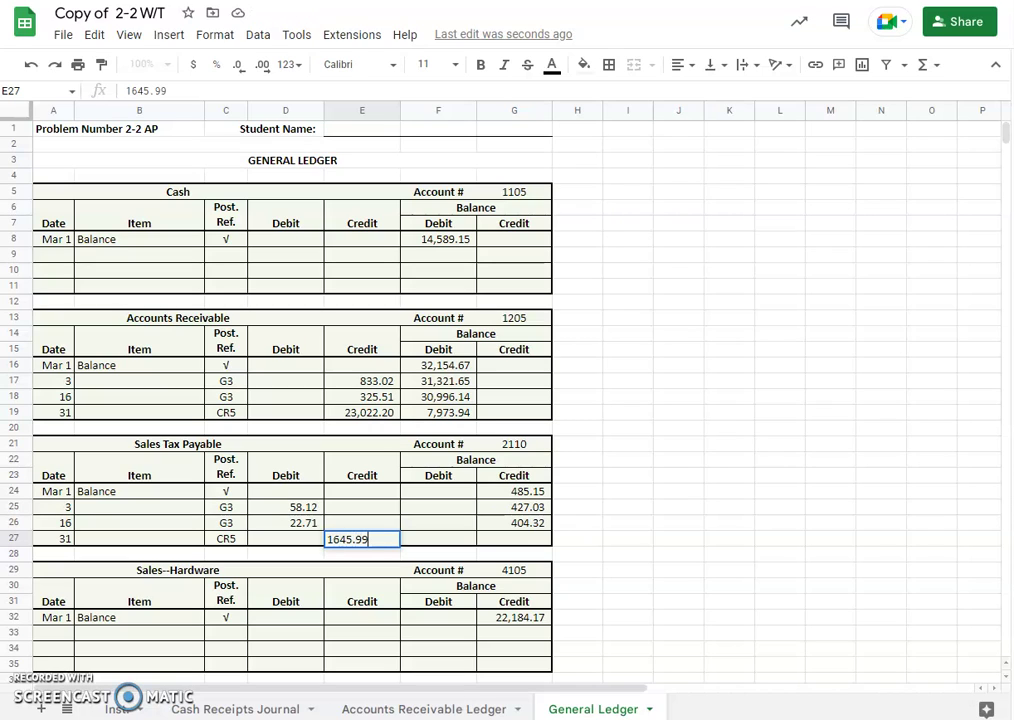
key("Tab")
key("Tab")
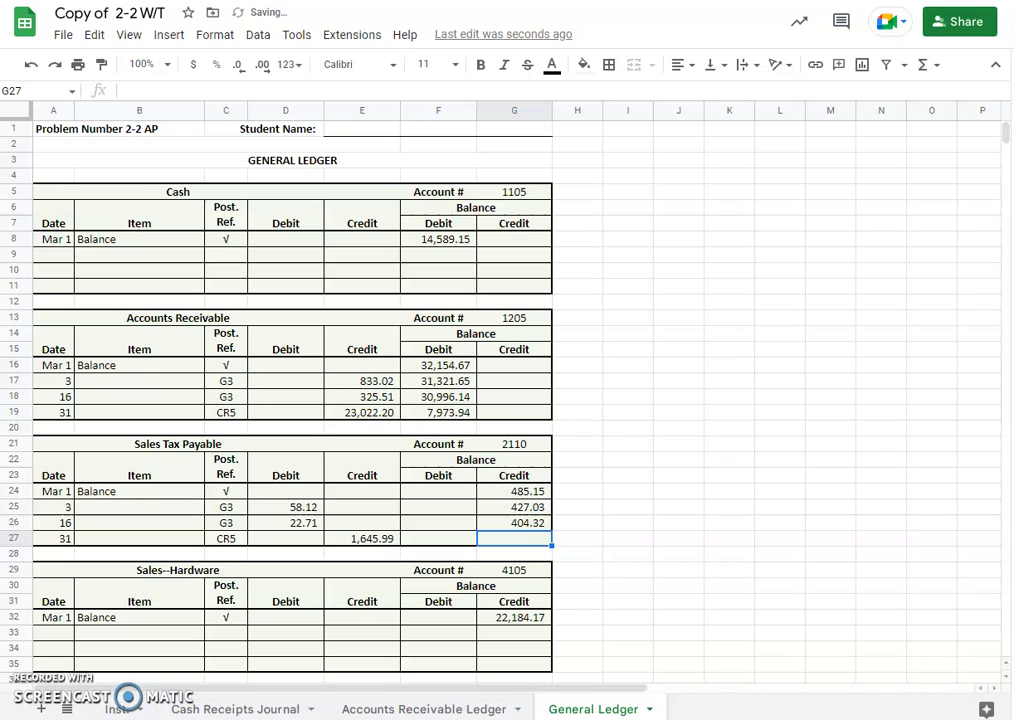
type("=")
left_click(511, 523)
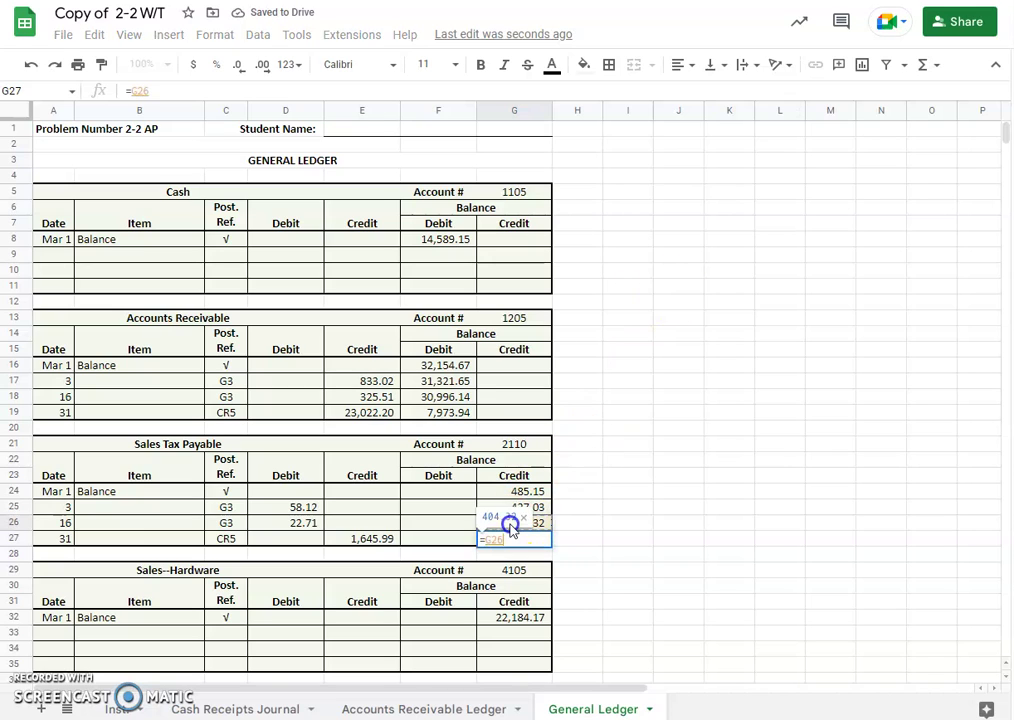
type("+")
left_click(362, 539)
key("Return")
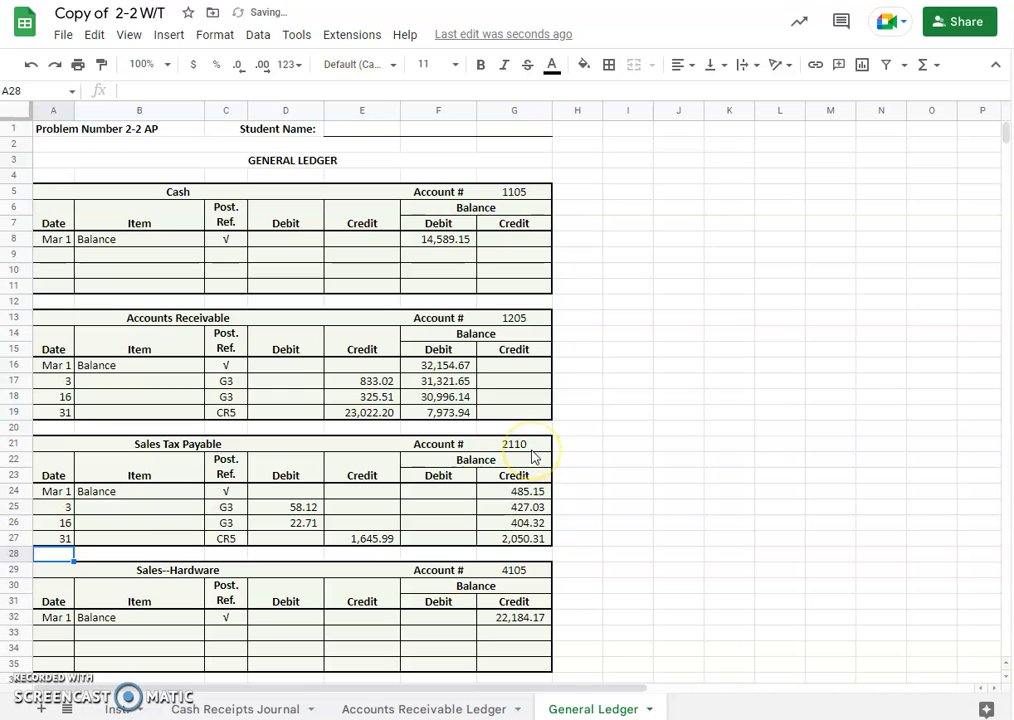
Type (2110)* in H13 under the journal's Sales Tax Payable total
left_click(228, 709)
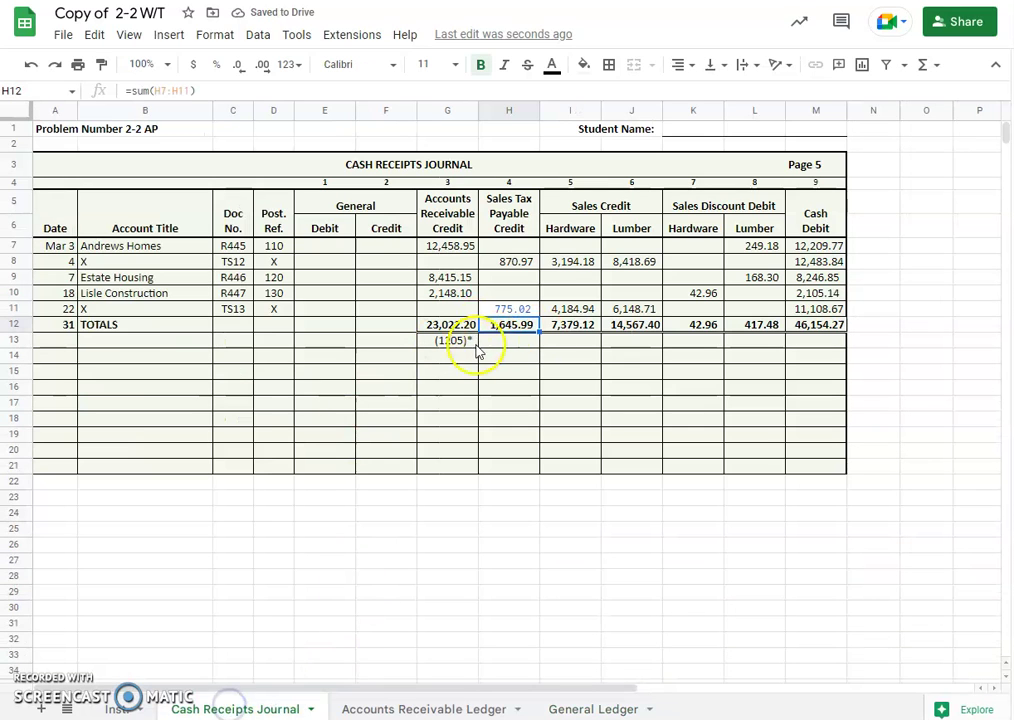
left_click(505, 342)
type("(21")
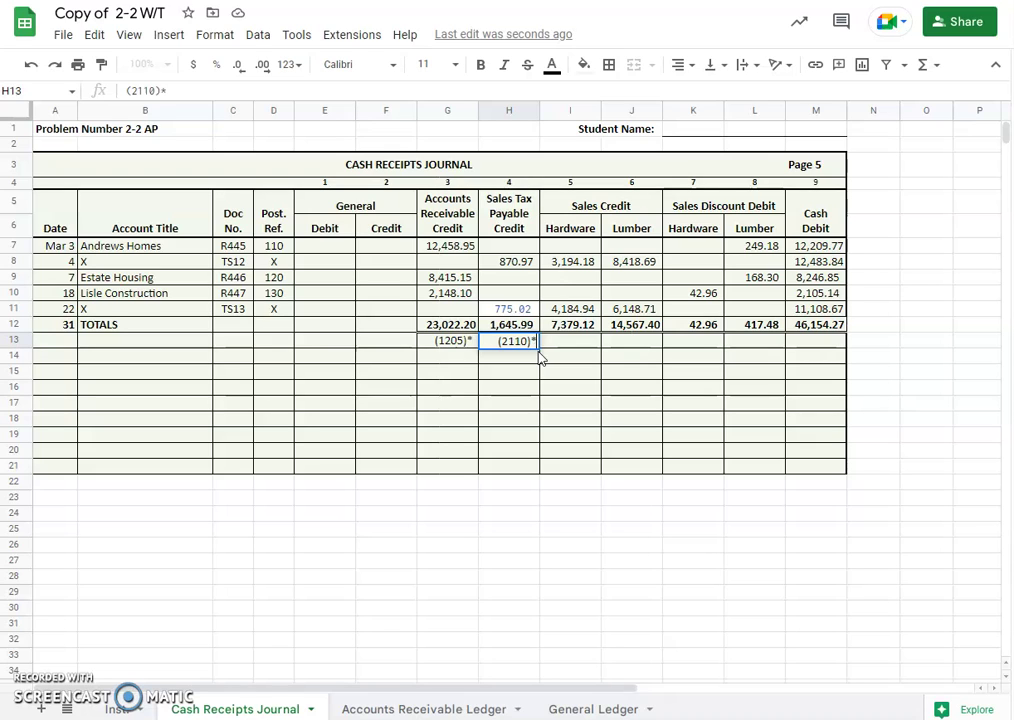
type("10)*")
left_click(568, 358)
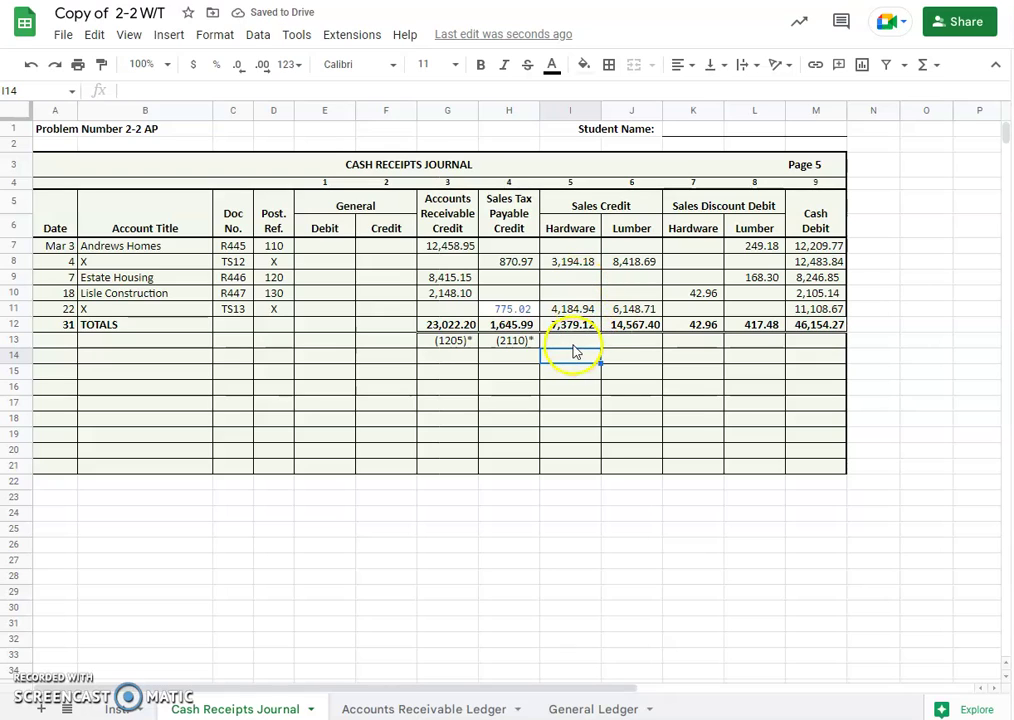
Copy the 7,379.12 Hardware sales total and start a March 31 CR5 line in Sales--Hardware
left_click(573, 339)
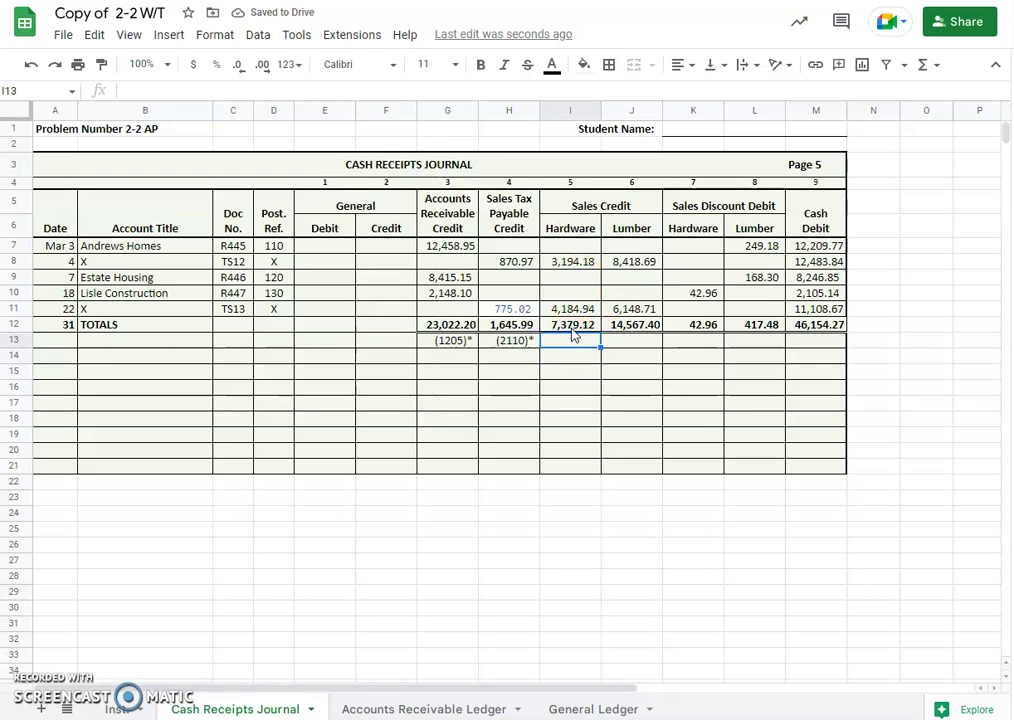
left_click(571, 326)
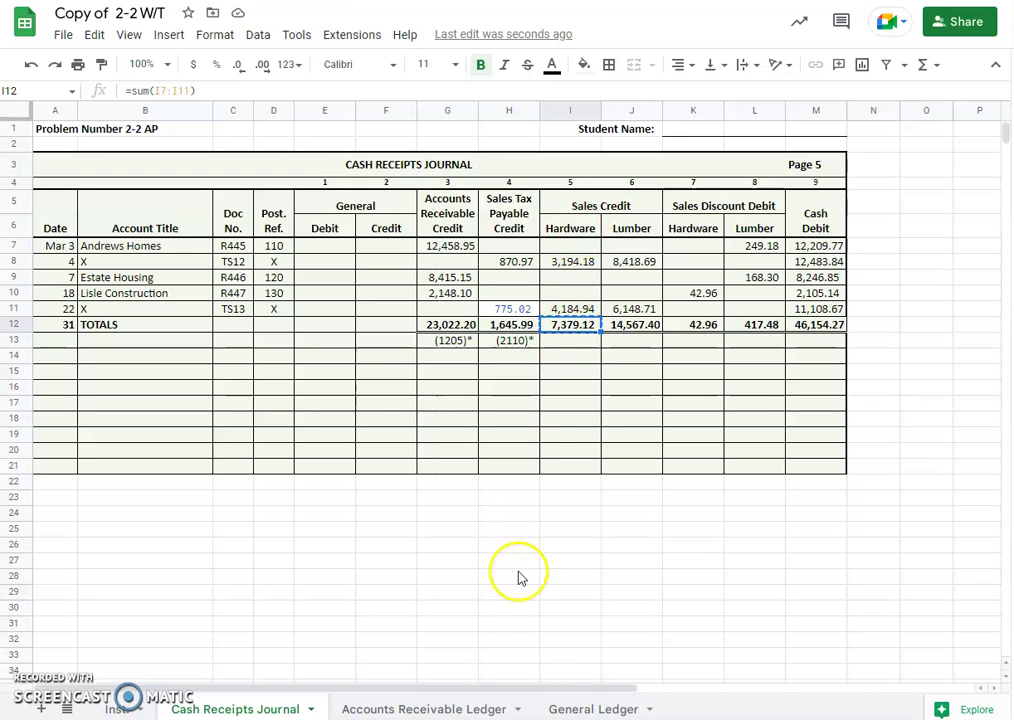
left_click(593, 712)
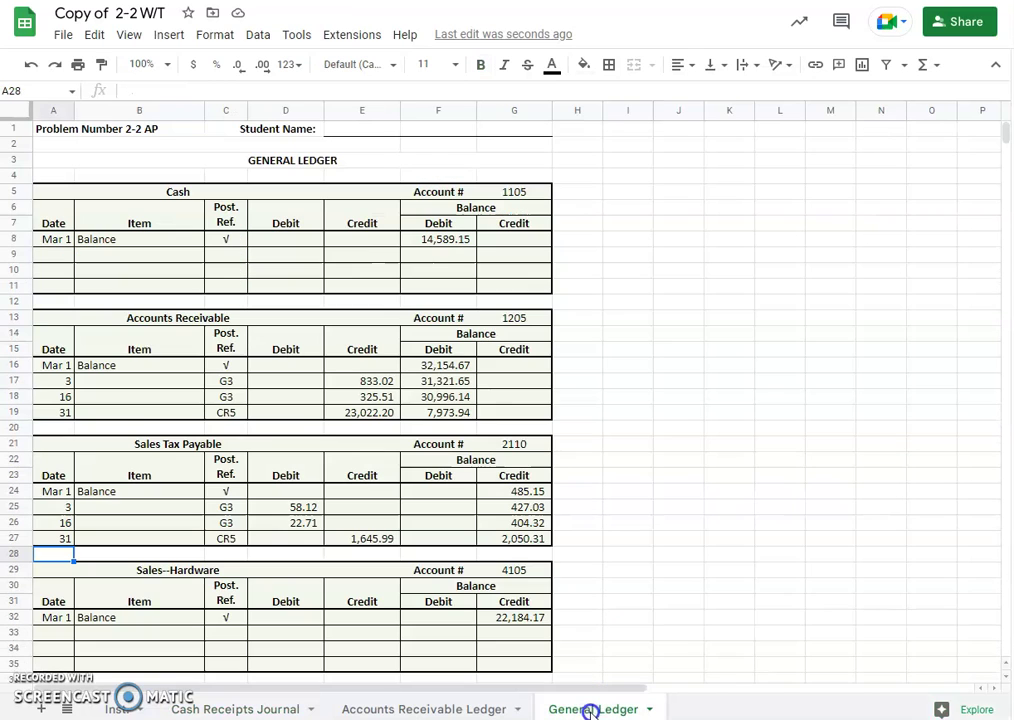
scroll(379, 543, "down", 2)
scroll(379, 543, "down", 5)
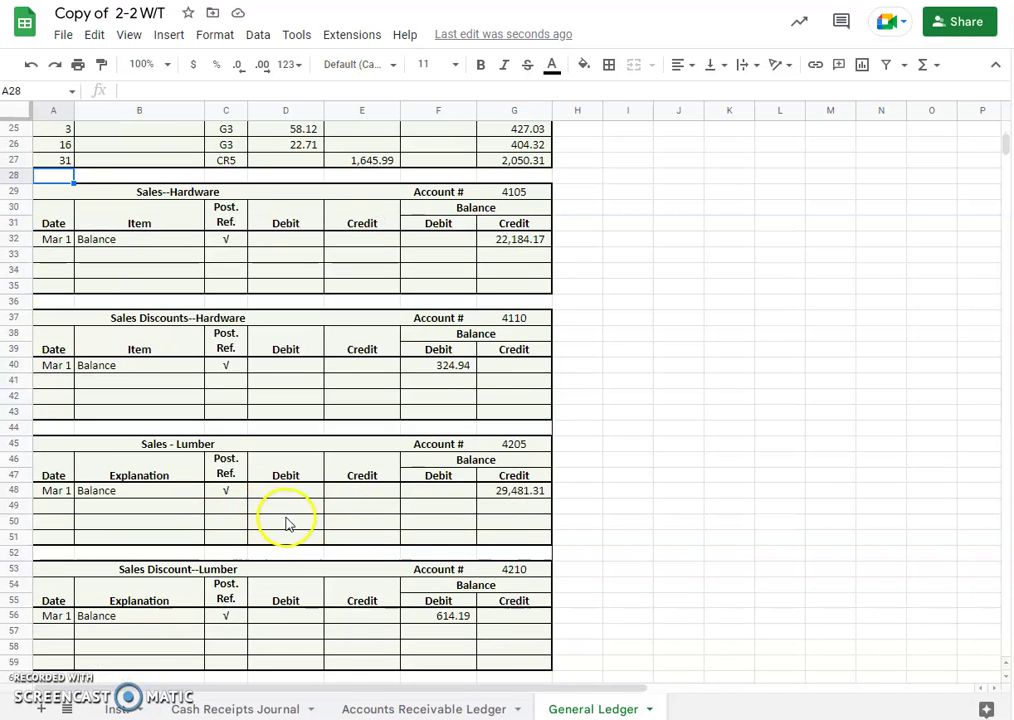
left_click(63, 256)
type("31")
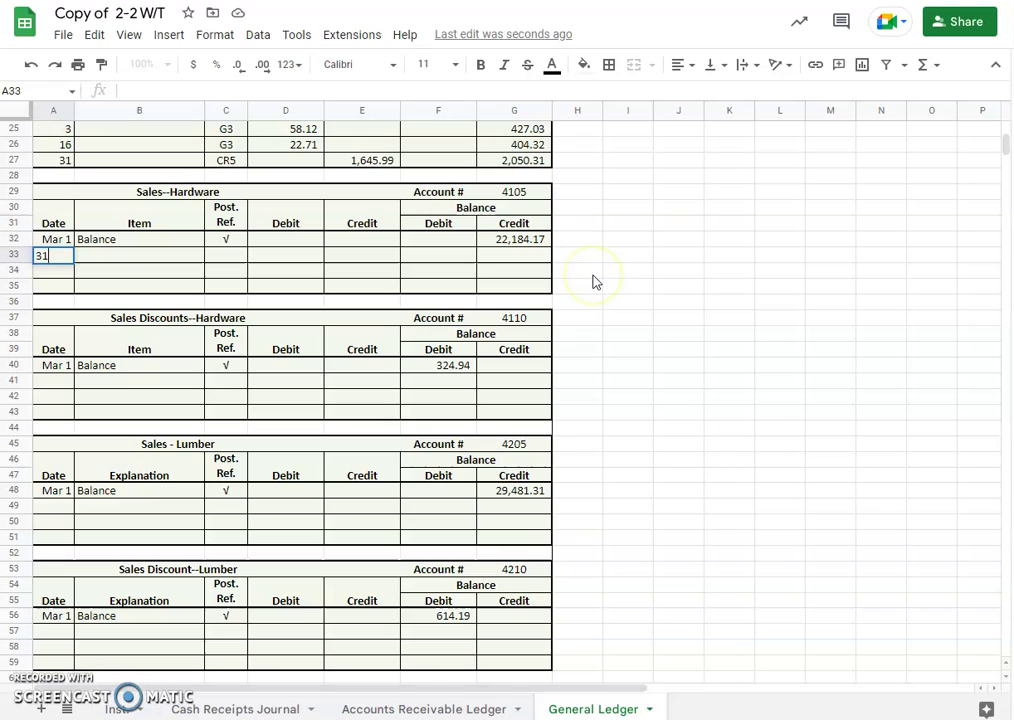
key("Tab")
key("Tab")
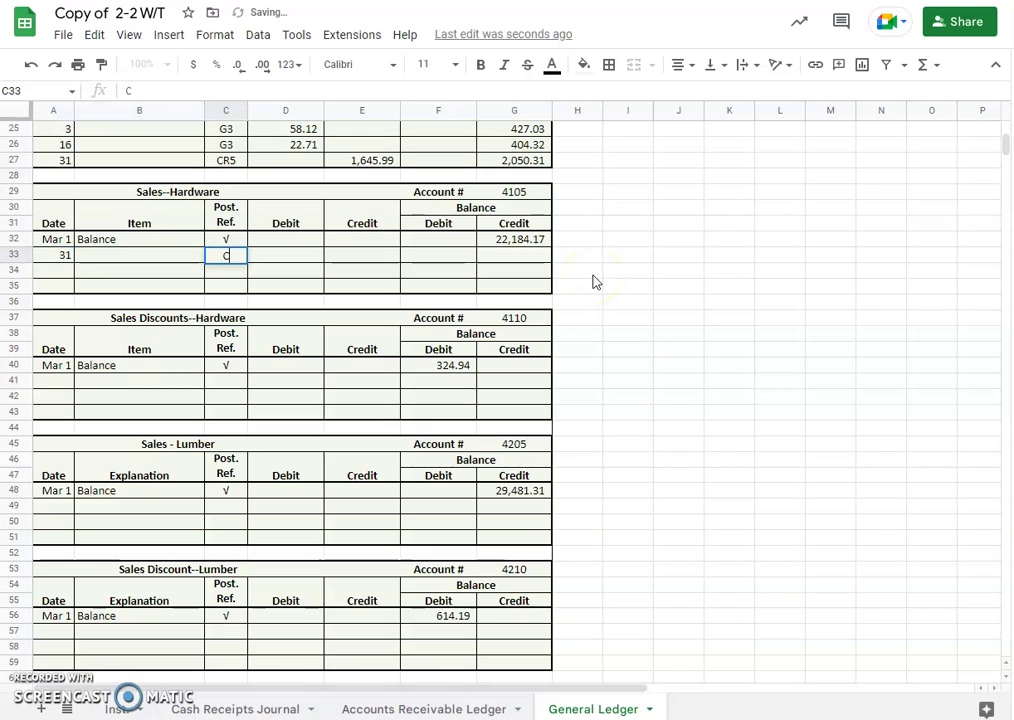
type("CR5")
key("Tab")
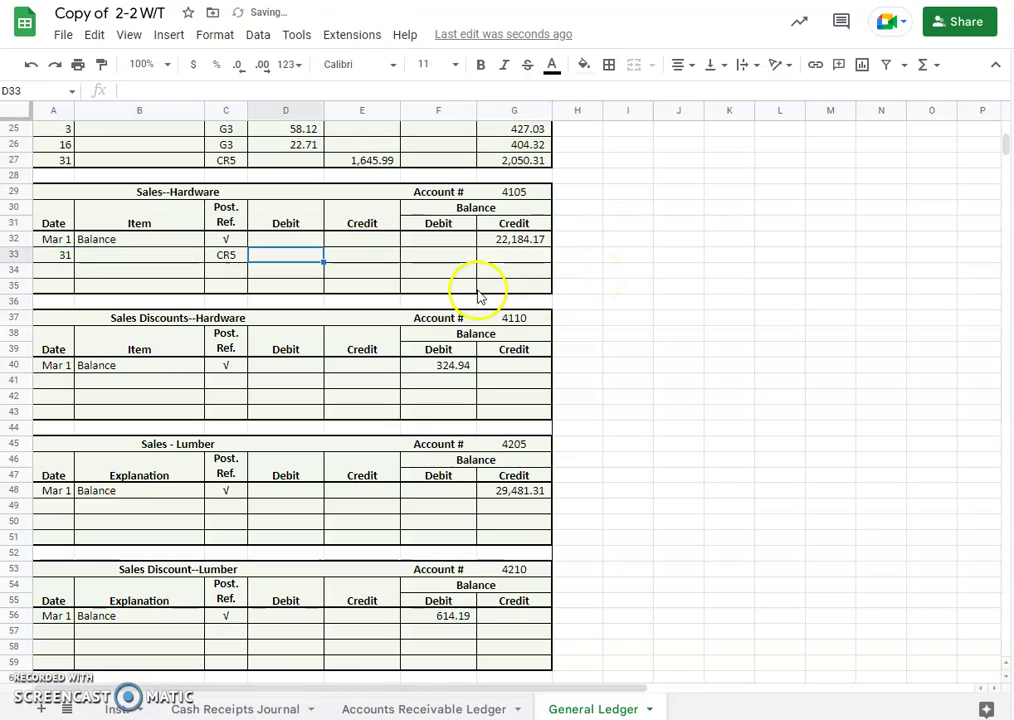
Paste 7,379.12 as a value-only credit and compute the new 29,563.29 balance
left_click(353, 258)
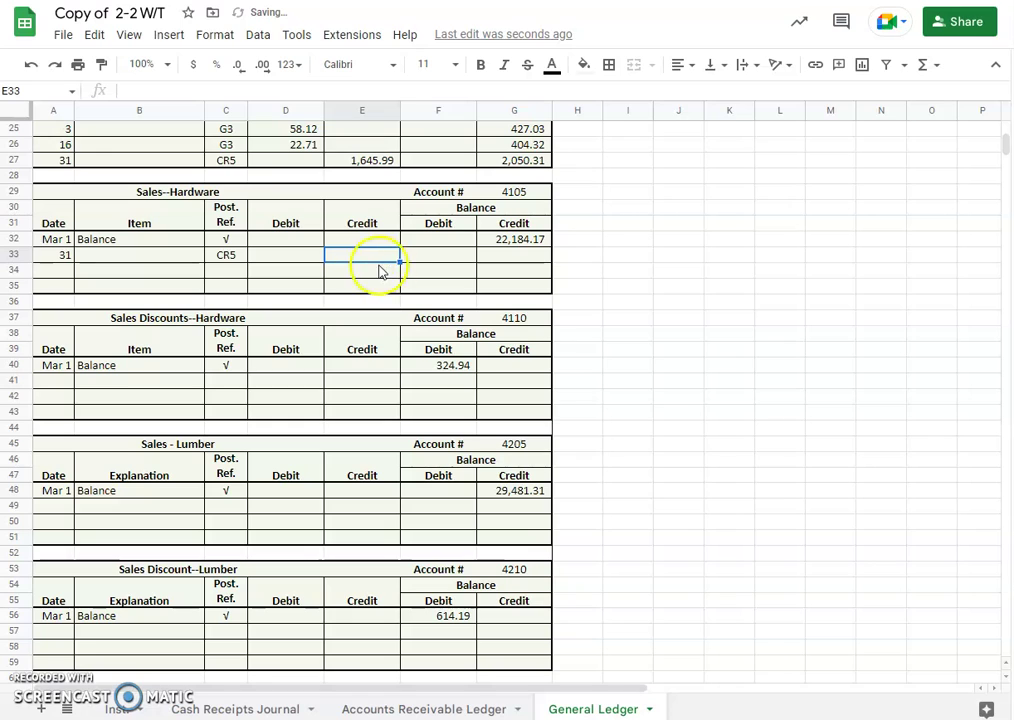
right_click(356, 259)
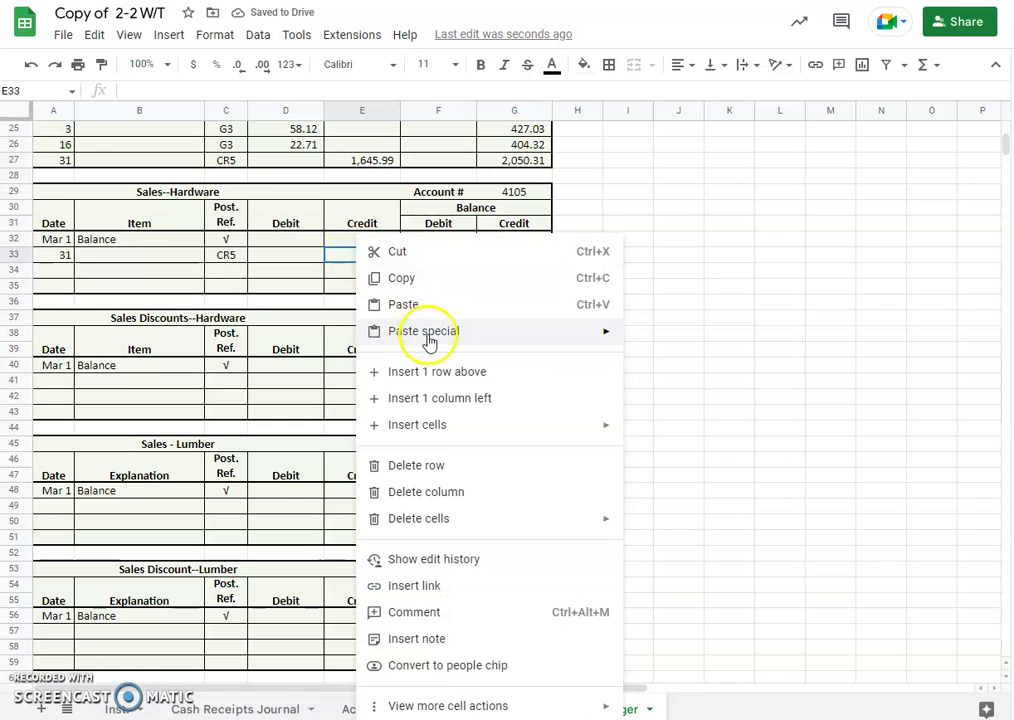
mouse_move(430, 334)
left_click(674, 336)
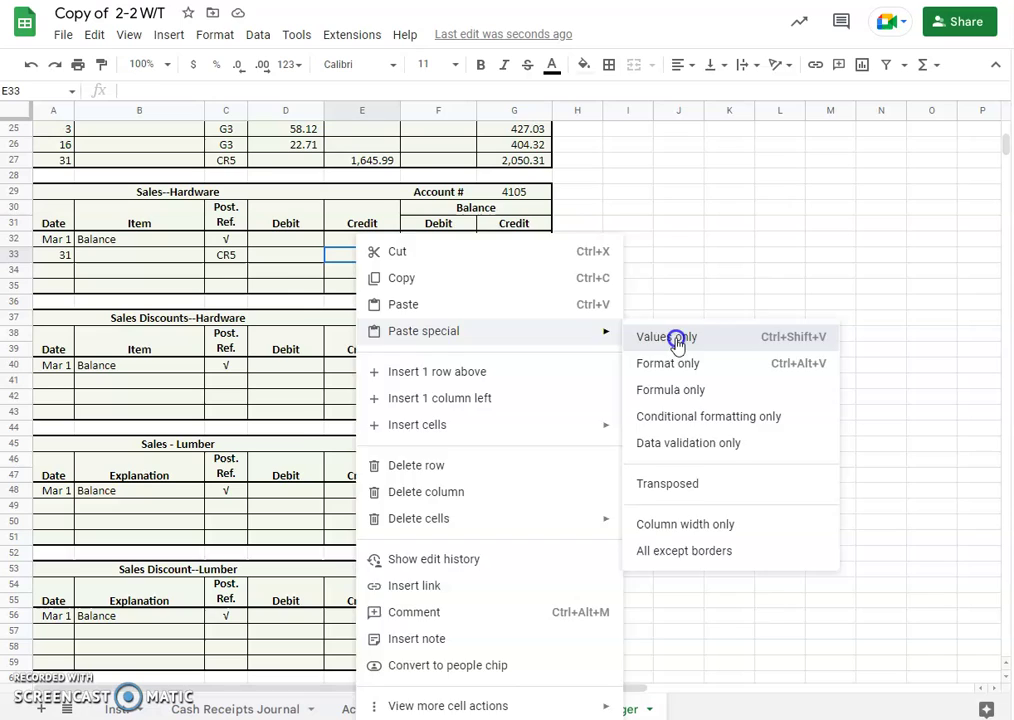
left_click(515, 257)
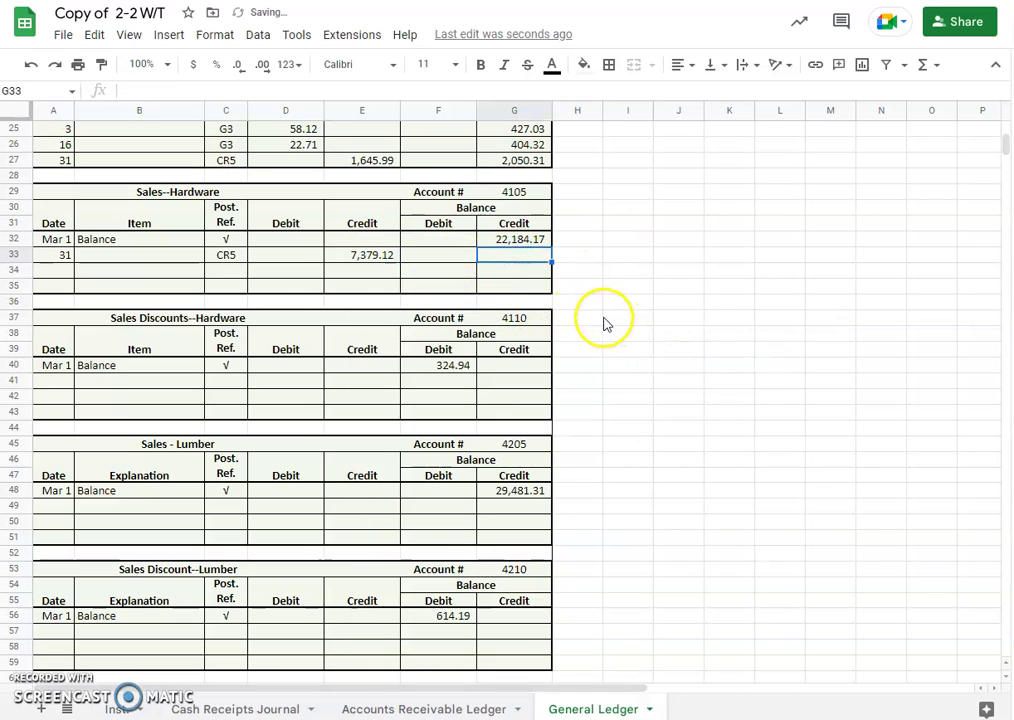
type("=")
left_click(524, 240)
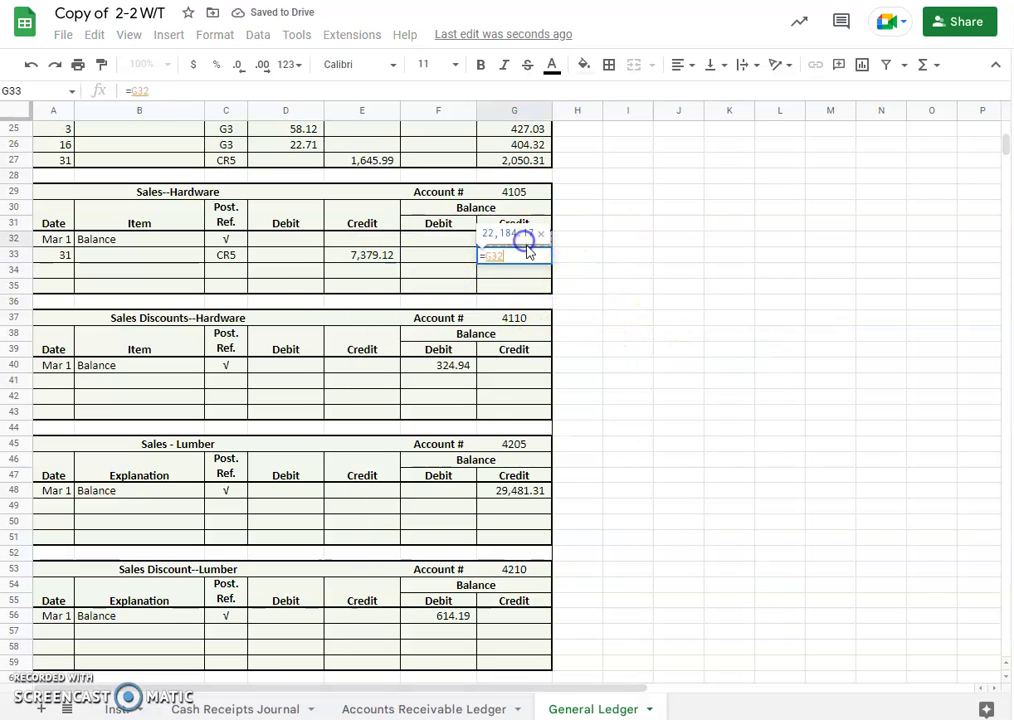
type("+")
left_click(358, 255)
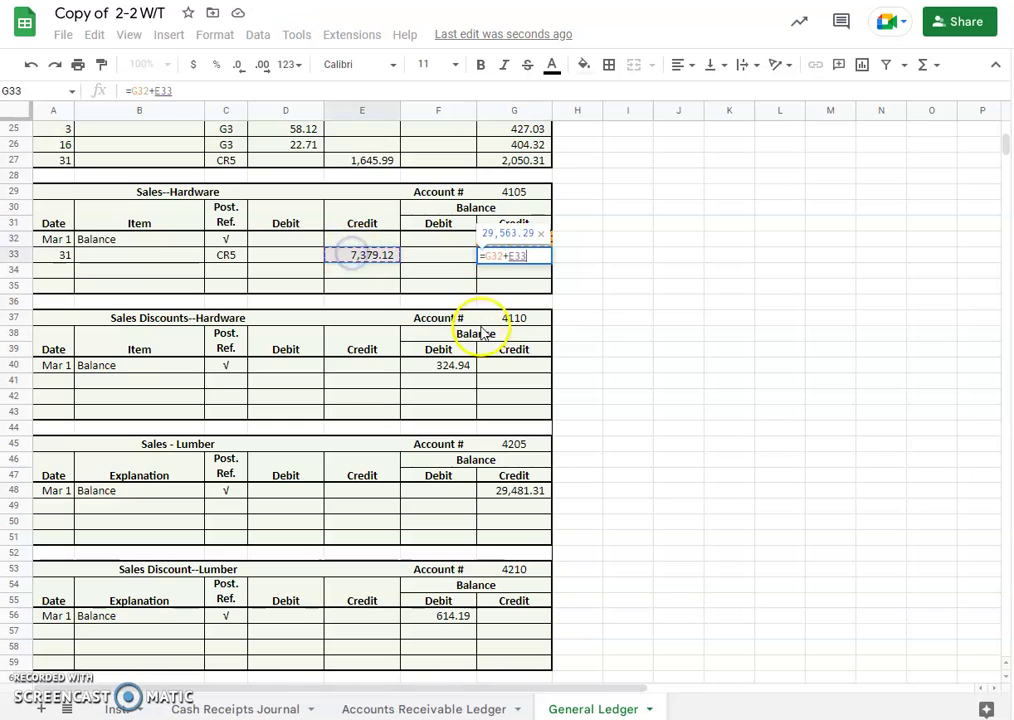
key("Return")
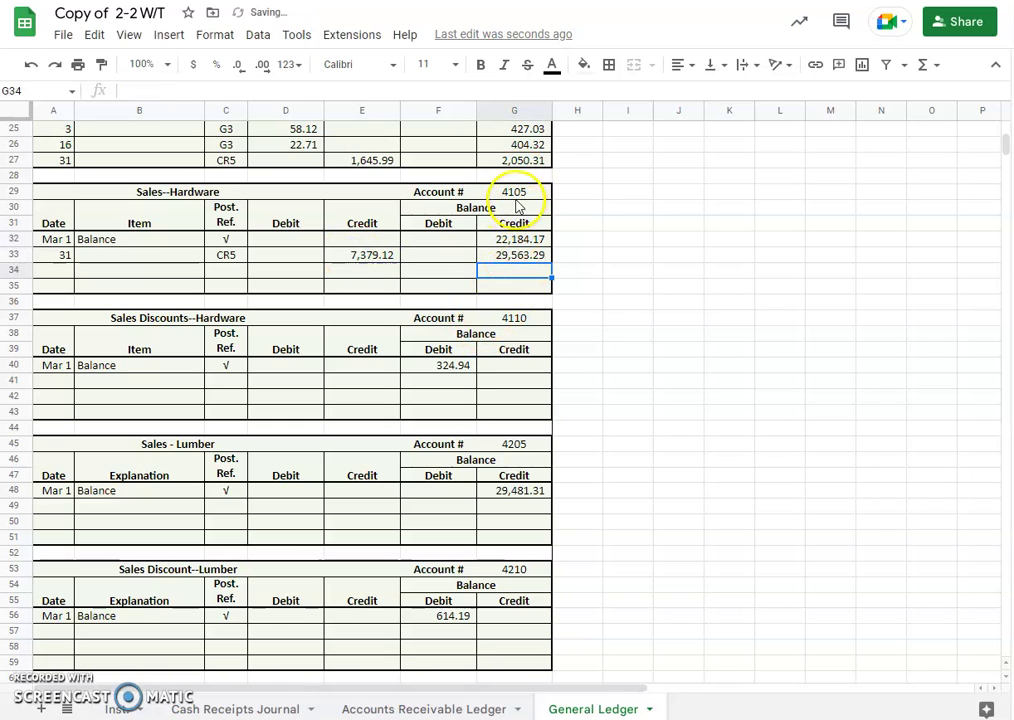
Write (4105)* under the 7,379.12 Hardware Sales Credit total in the journal
left_click(215, 709)
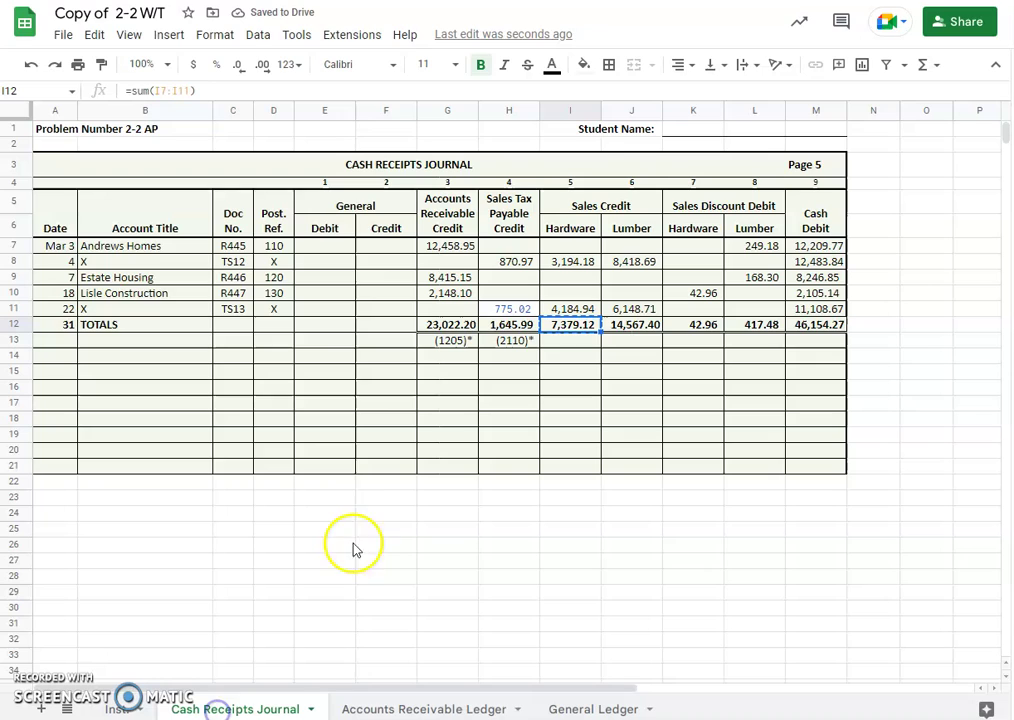
left_click(566, 341)
type("(4105")
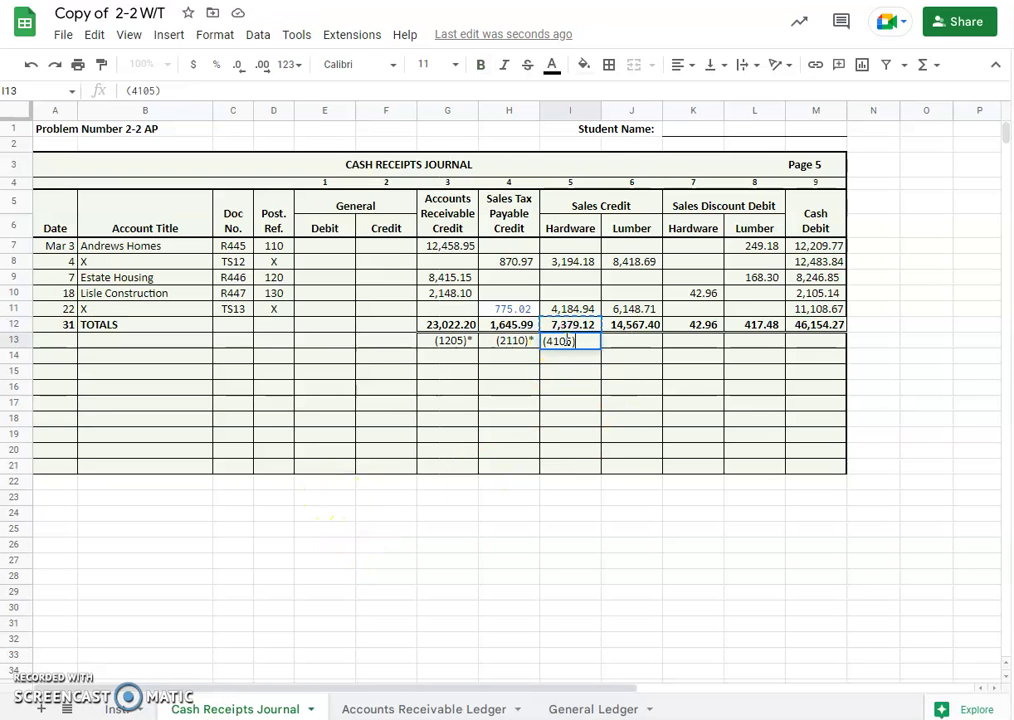
type(")*")
left_click(638, 349)
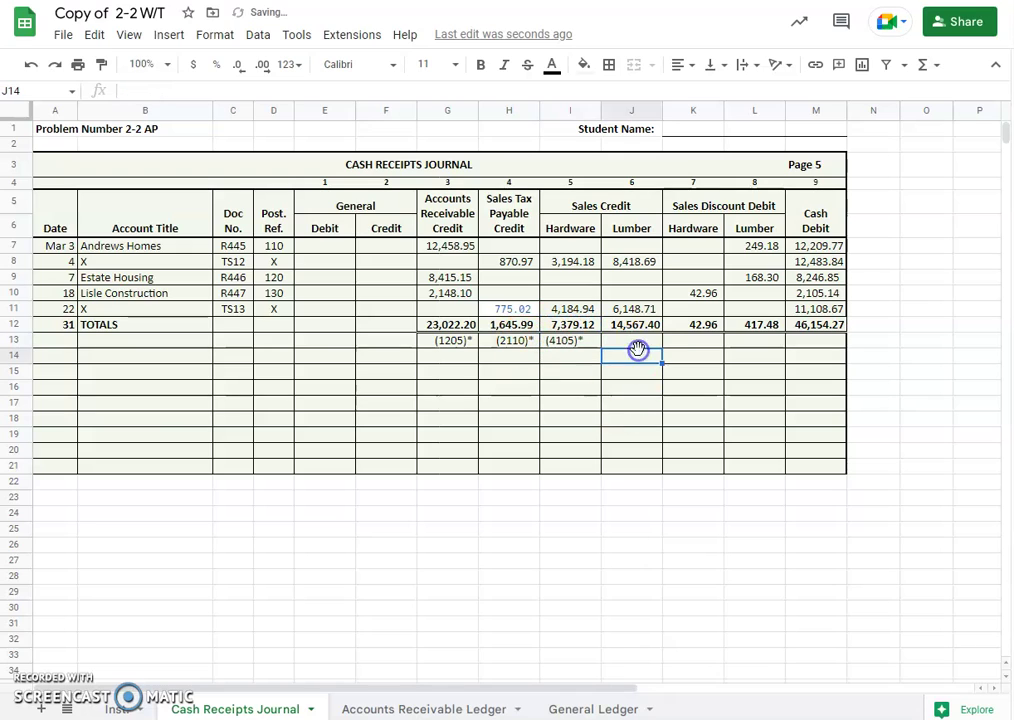
left_click(636, 327)
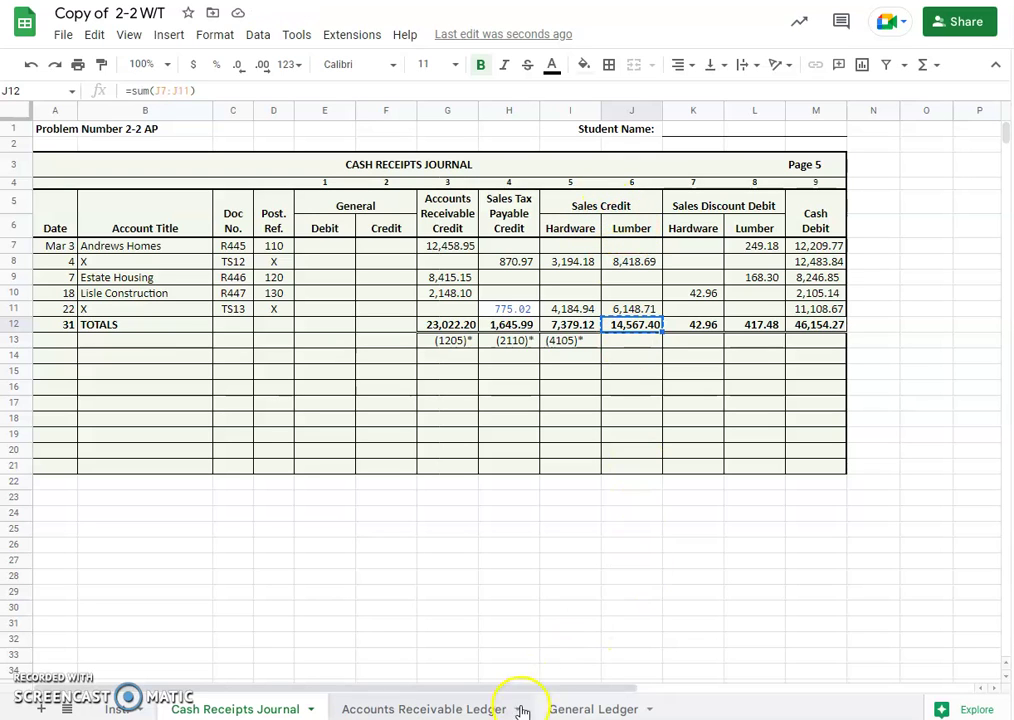
Start a March 31 CR5 entry in row 49 of the Sales - Lumber account
left_click(593, 708)
scroll(382, 392, "up", 5)
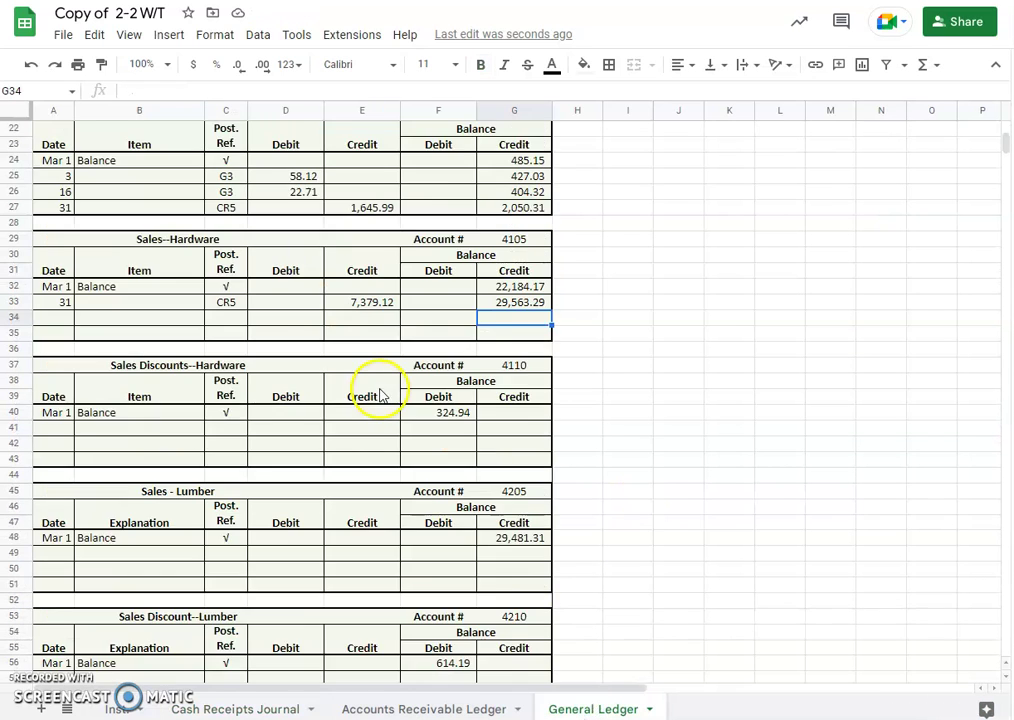
scroll(204, 527, "down", 4)
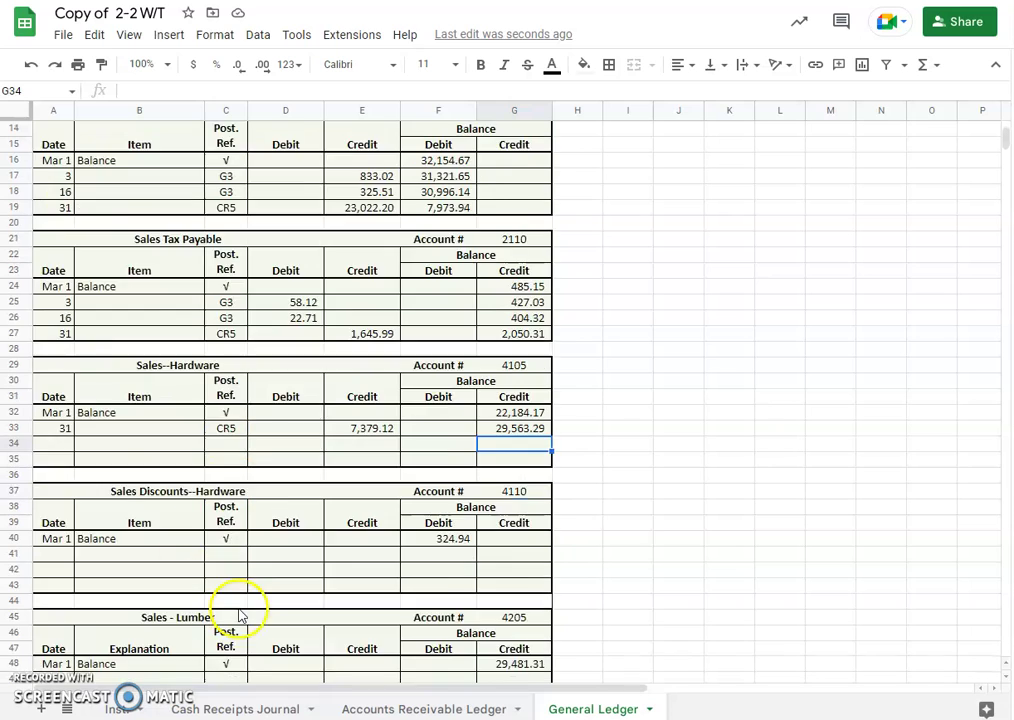
left_click(50, 568)
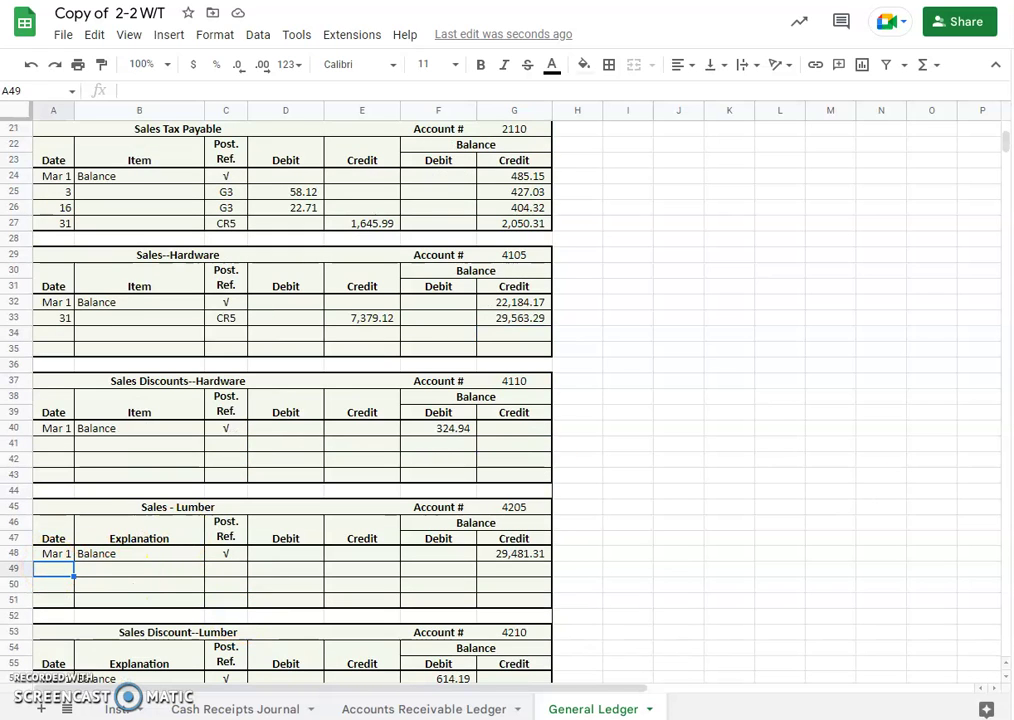
type("31")
key("Tab")
key("Tab")
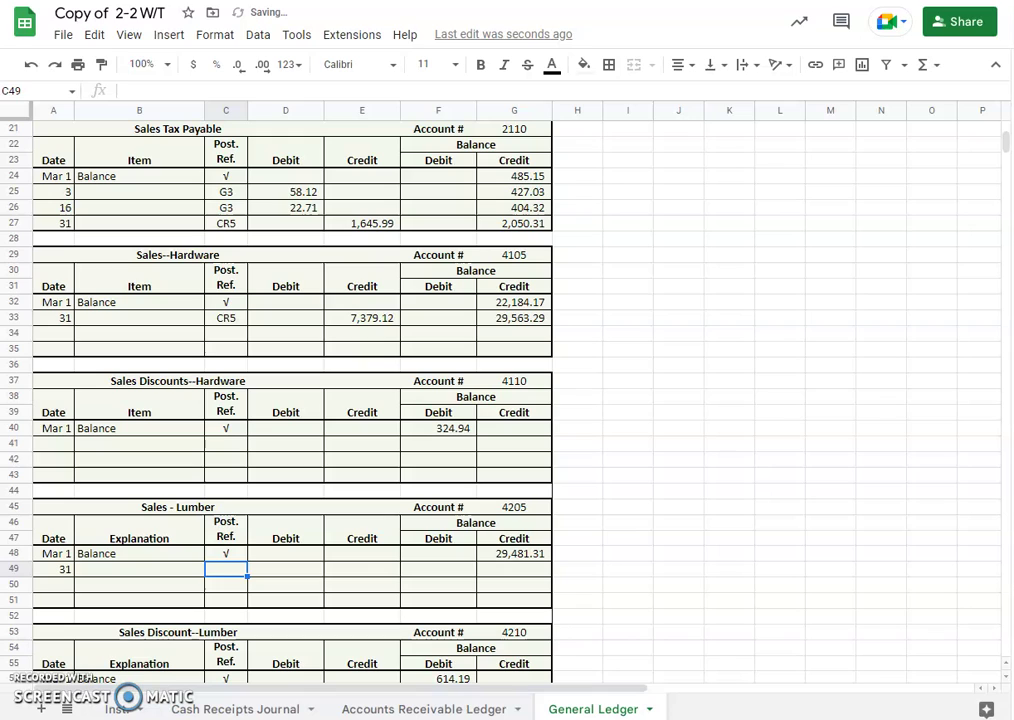
type("CR5")
key("Tab")
key("Tab")
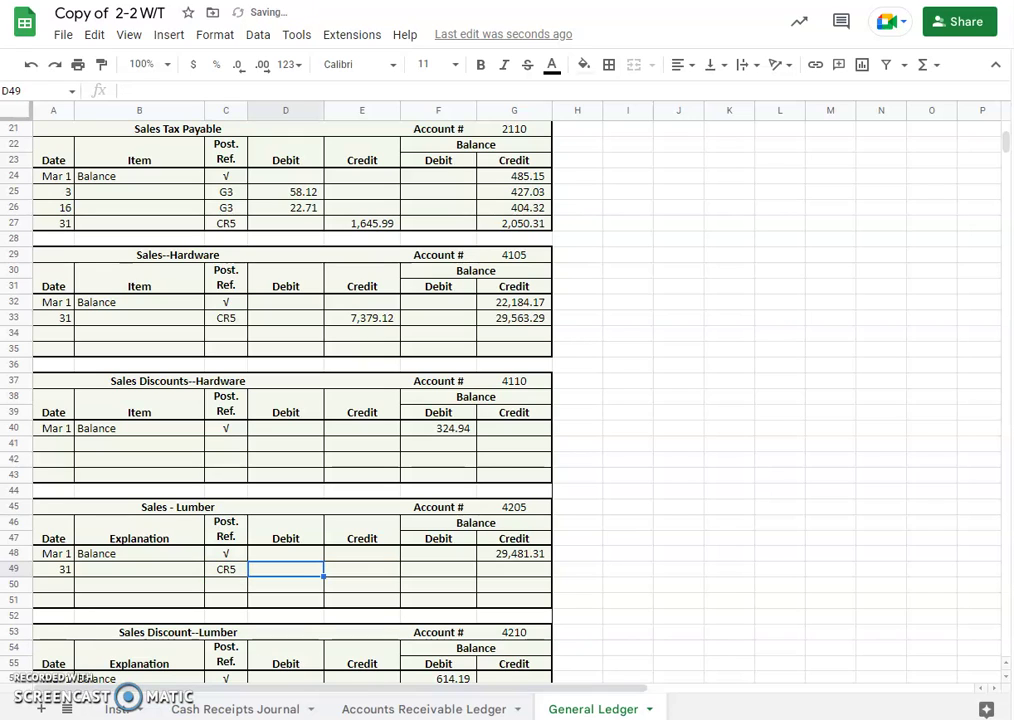
Paste 14,567.40 as a value credit and set G49 to =G48+E49, giving 44,048.71
right_click(357, 569)
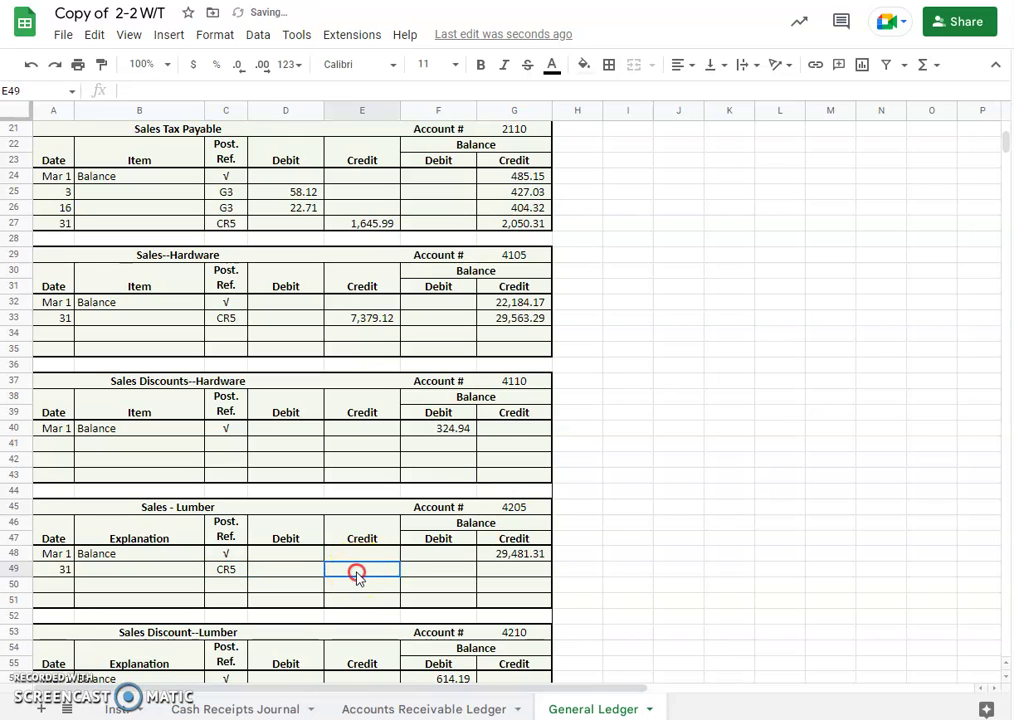
mouse_move(500, 178)
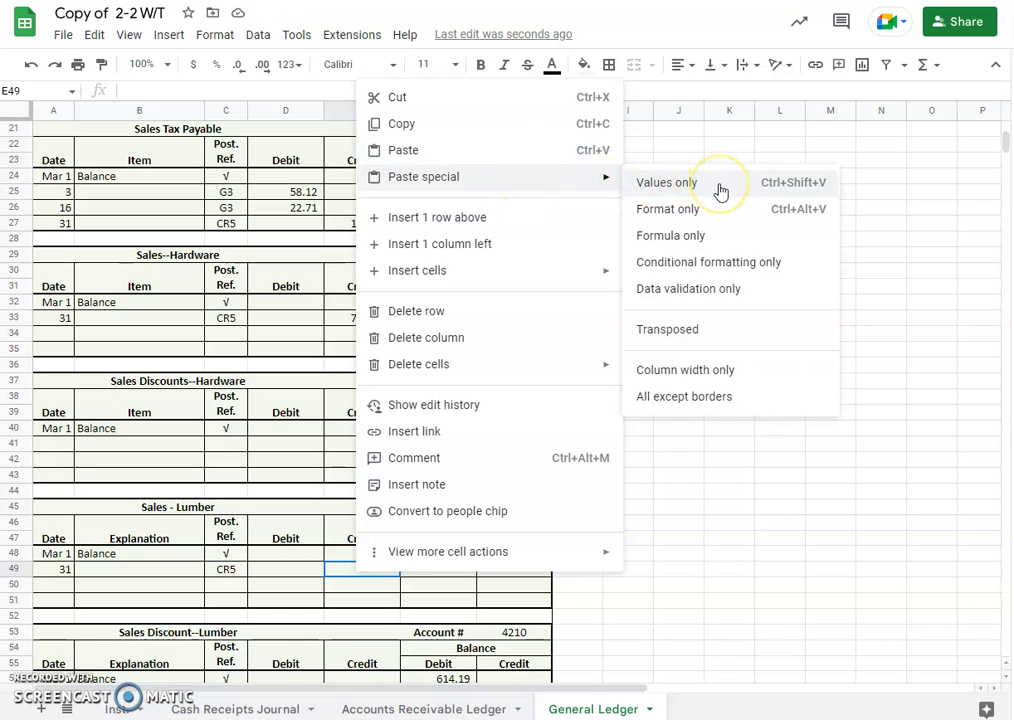
left_click(763, 188)
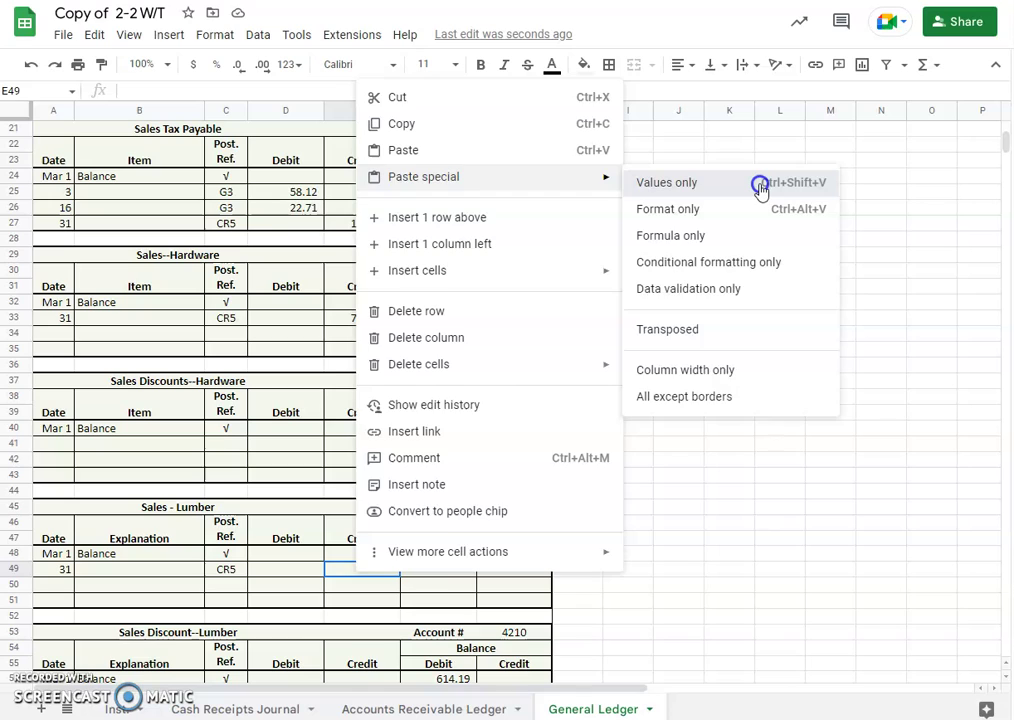
left_click(515, 572)
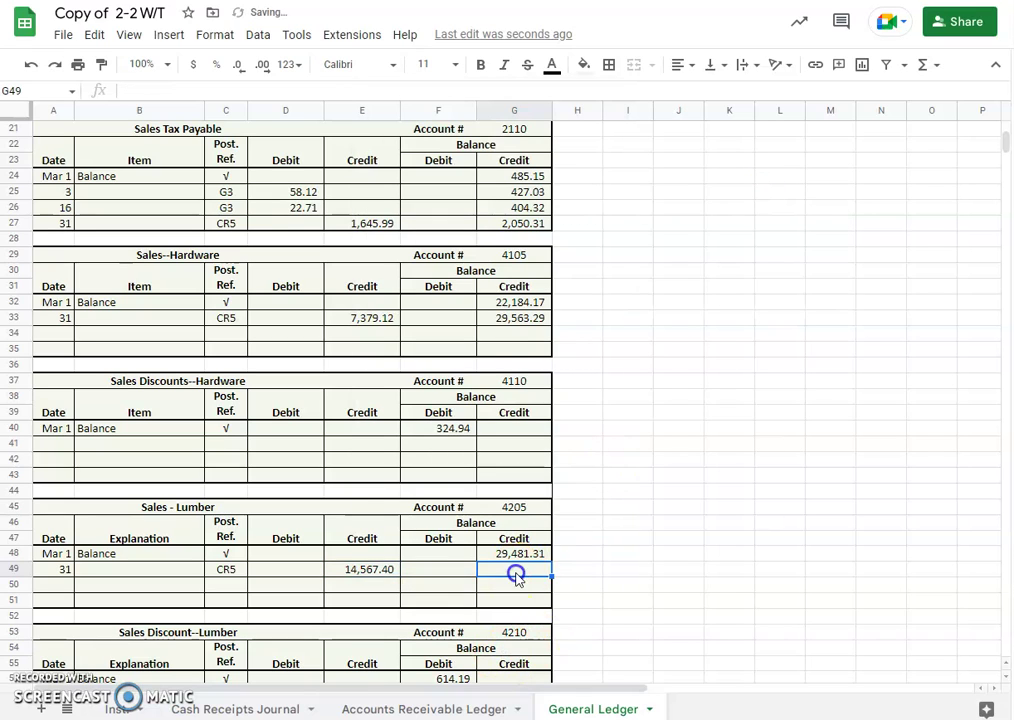
type("=")
left_click(516, 554)
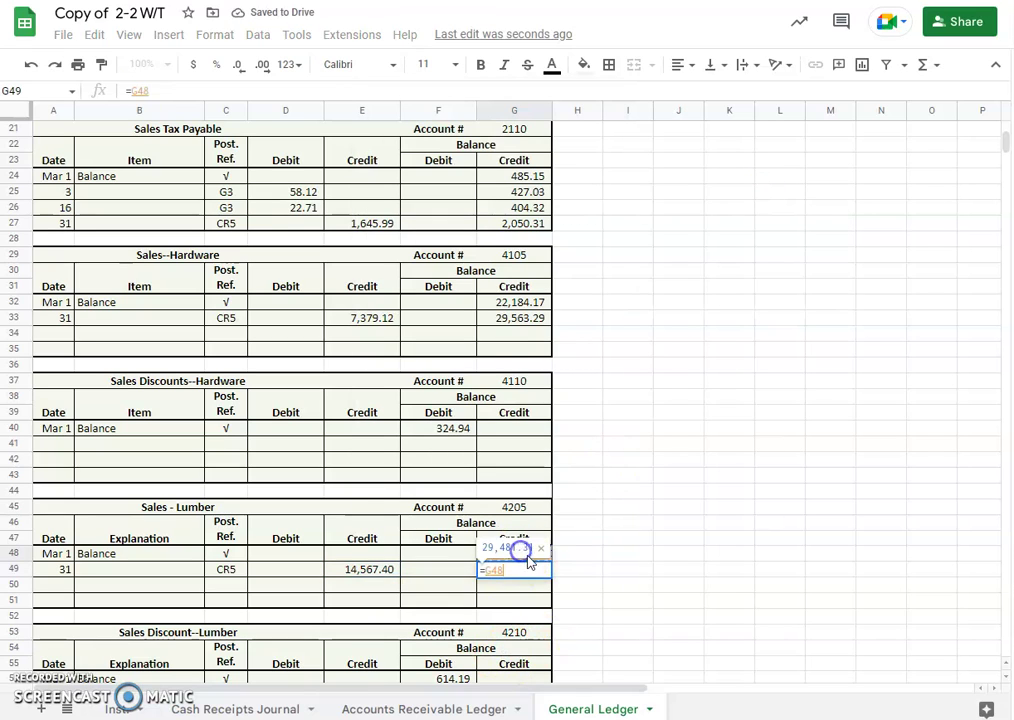
type("+")
left_click(362, 571)
key("Return")
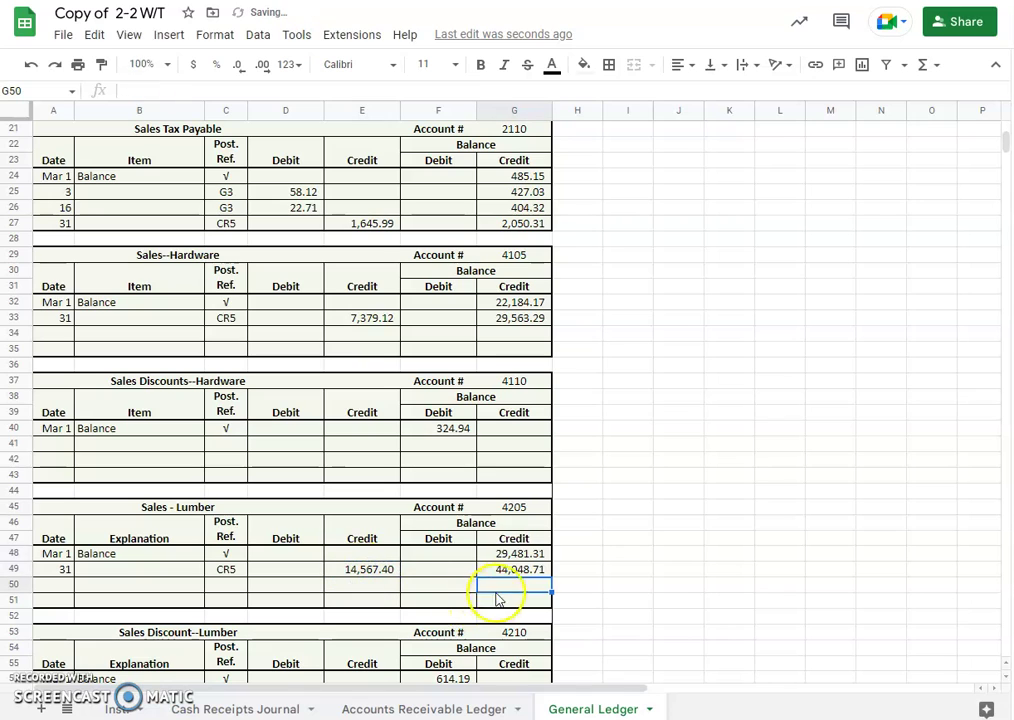
left_click(215, 709)
Enter (4205)* under the Lumber sales total, then check the discount and Cash debit totals
left_click(647, 346)
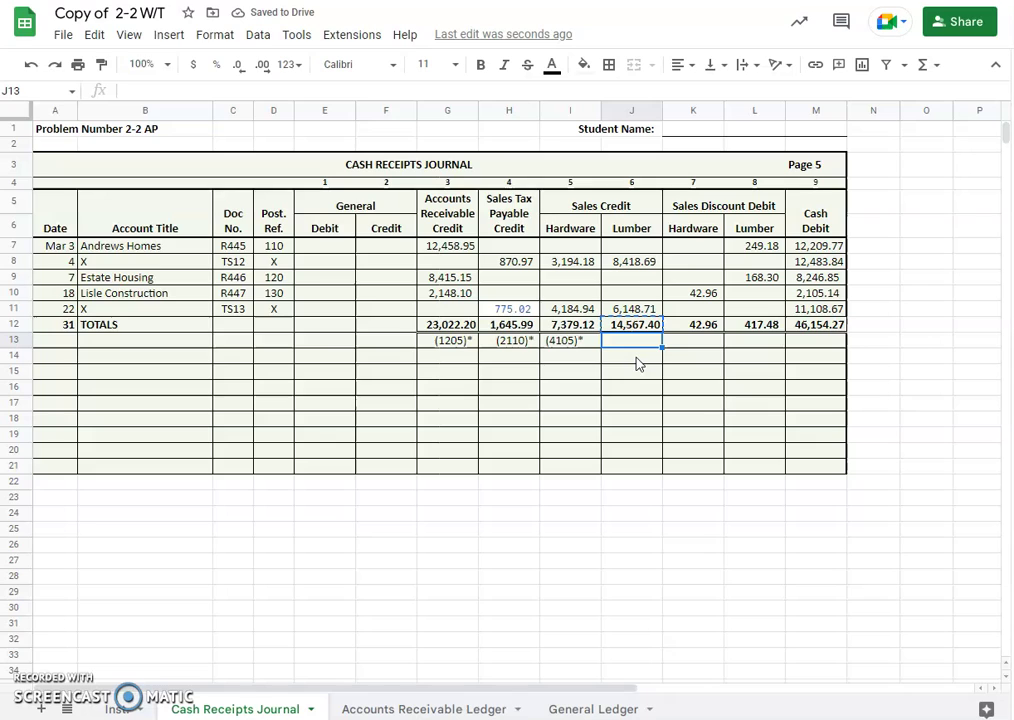
type("(4205")
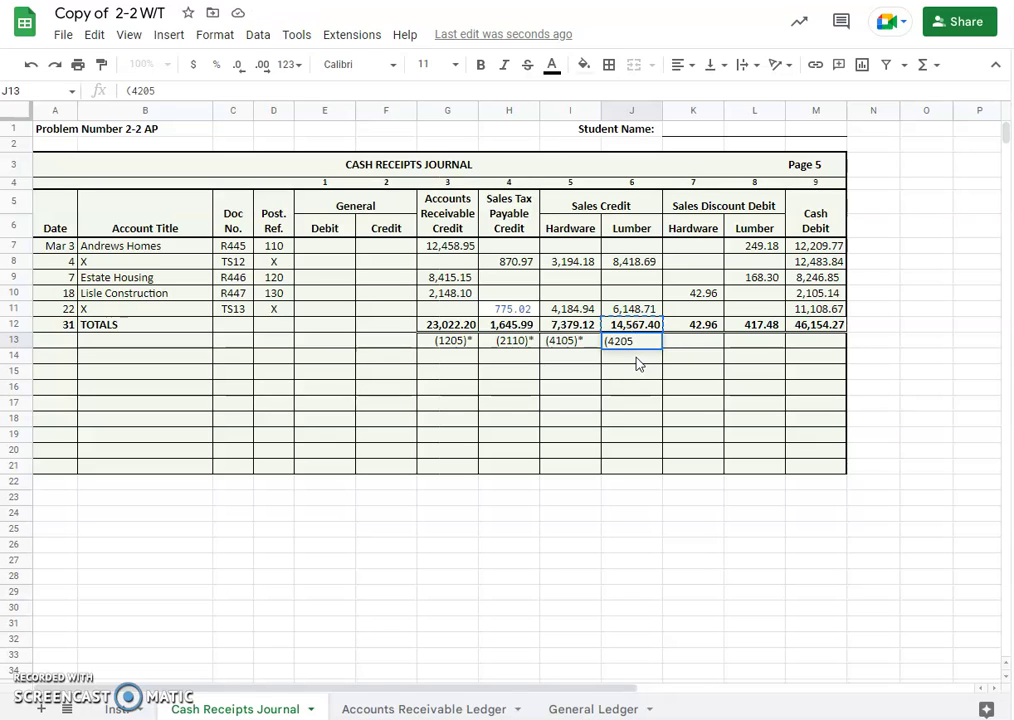
type(")*")
left_click(692, 357)
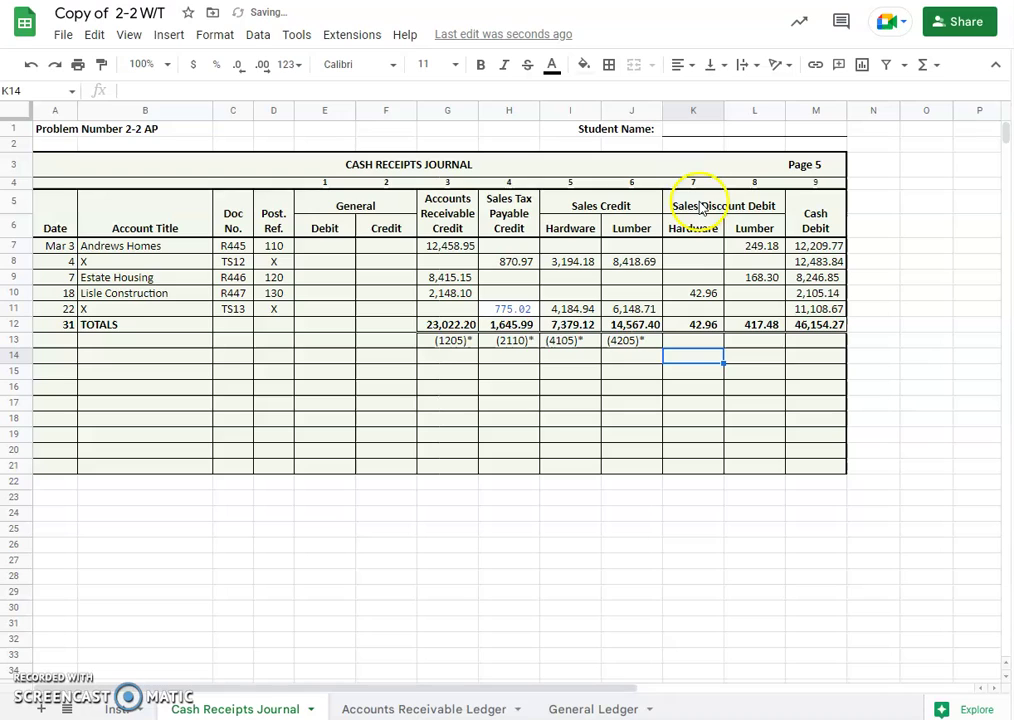
left_click(704, 326)
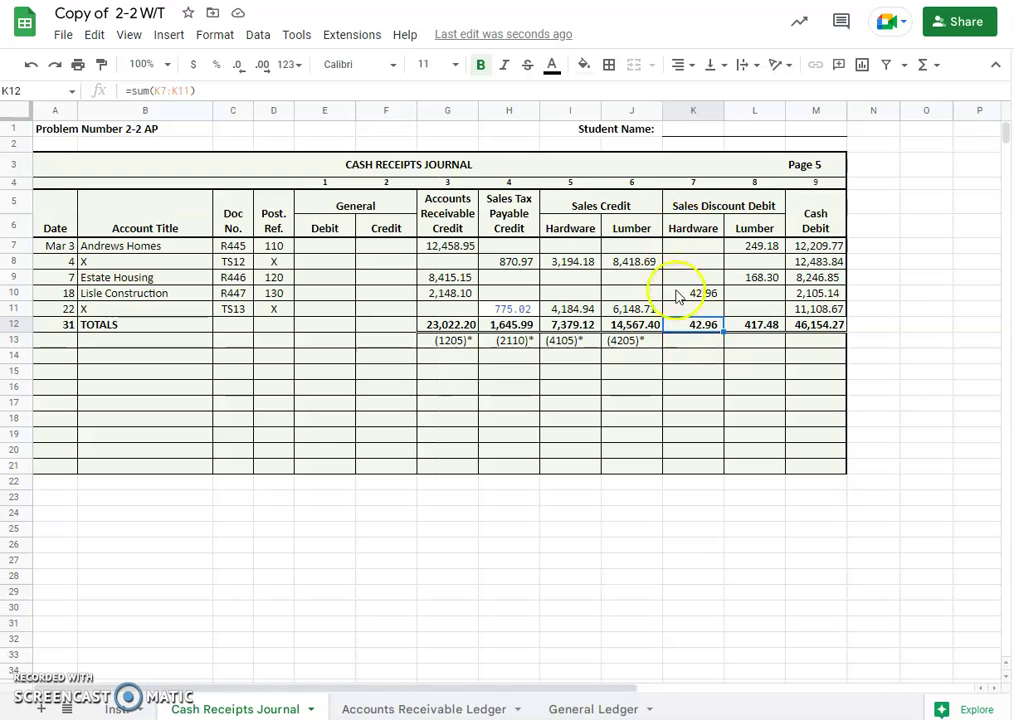
left_click(680, 344)
left_click(749, 344)
left_click(812, 344)
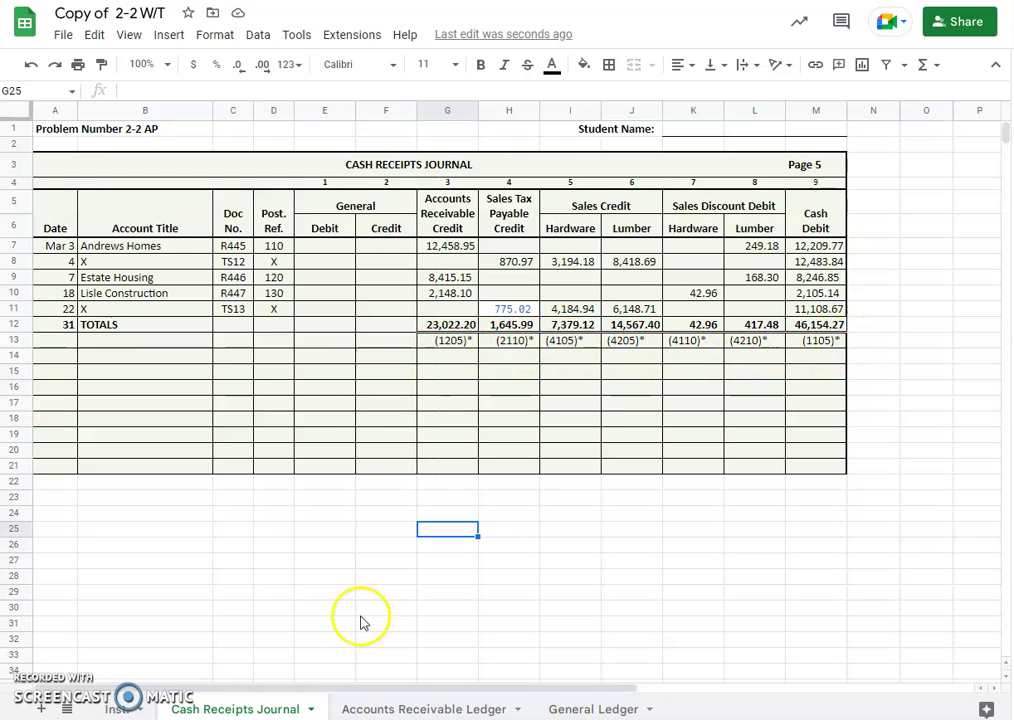
Open the Accounts Receivable Ledger to review the customer balances
left_click(437, 716)
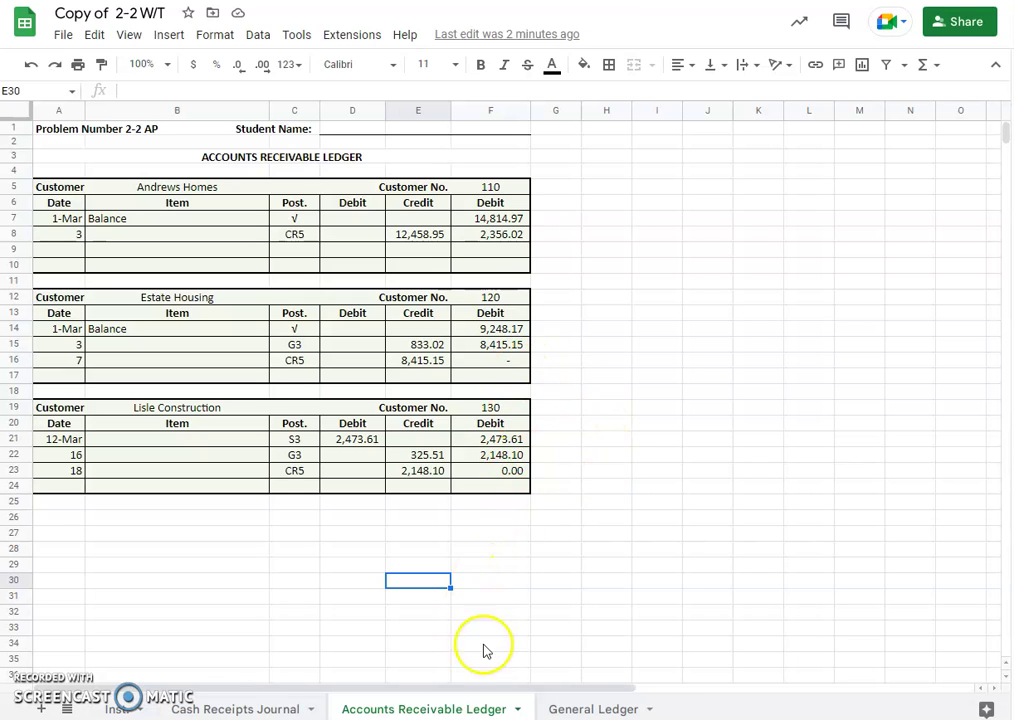
left_click(585, 709)
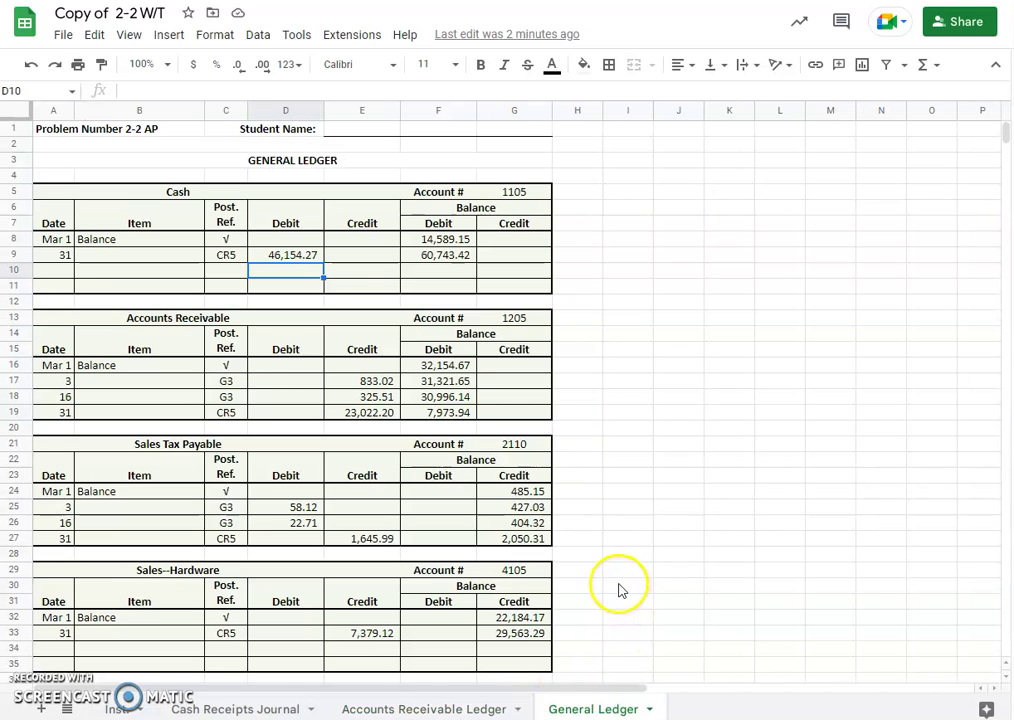
left_click(416, 258)
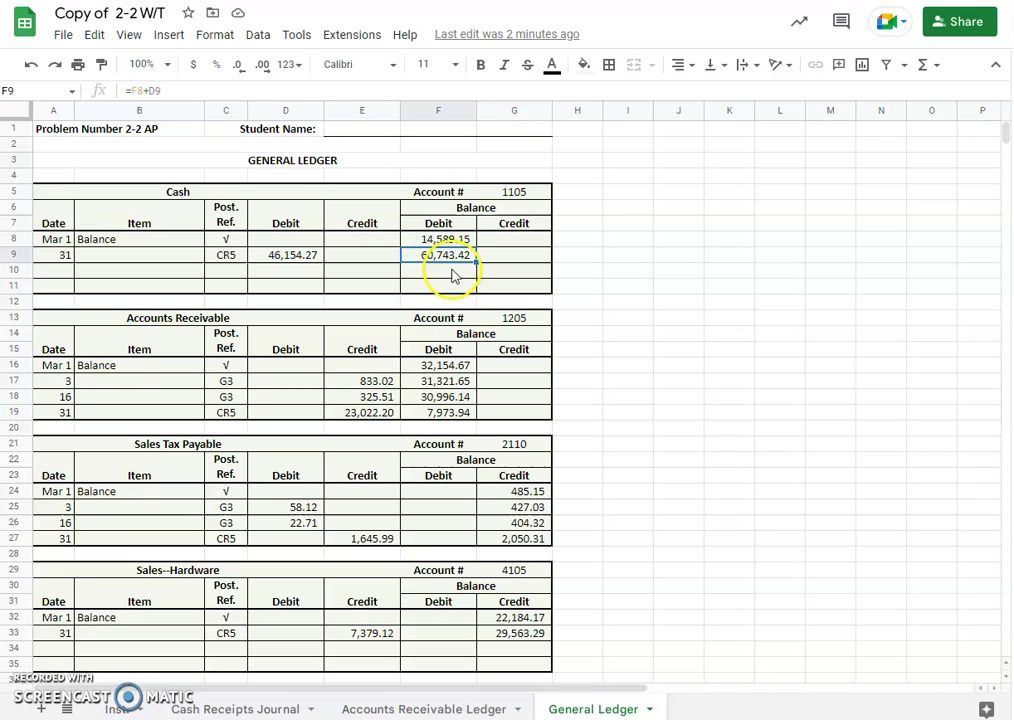
left_click(438, 416)
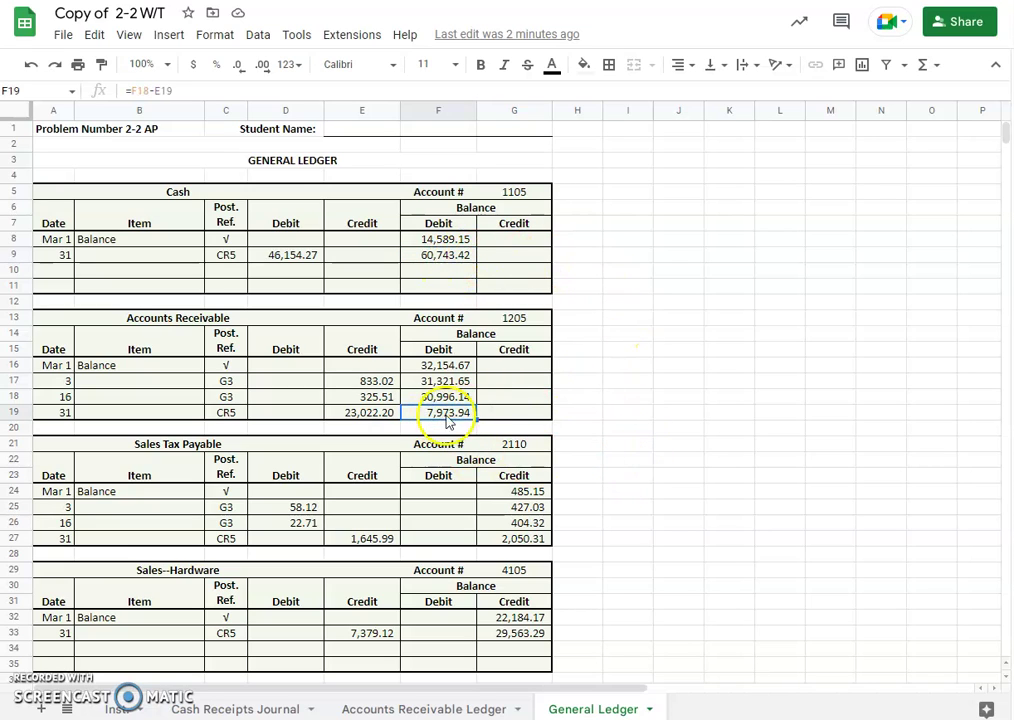
left_click(525, 538)
scroll(595, 559, "down", 5)
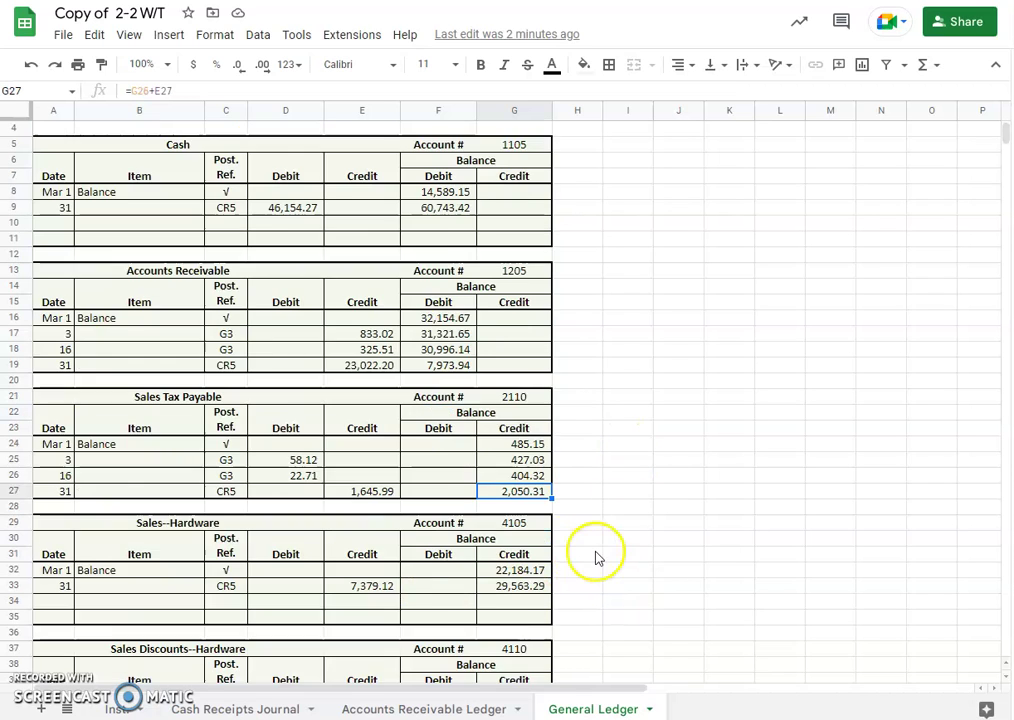
scroll(629, 560, "down", 2)
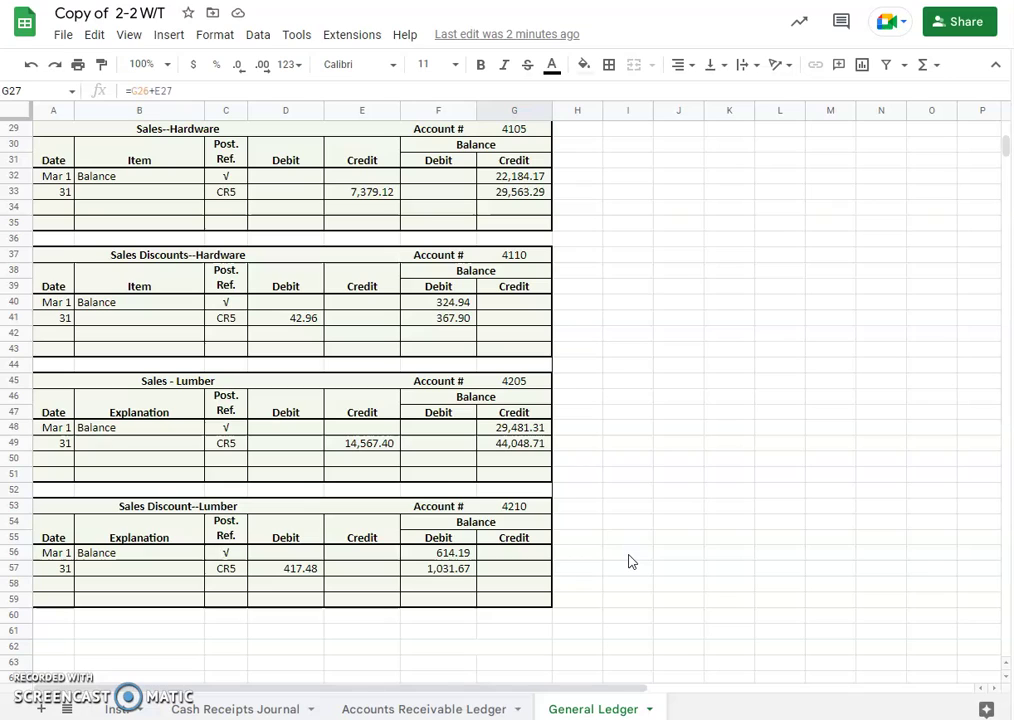